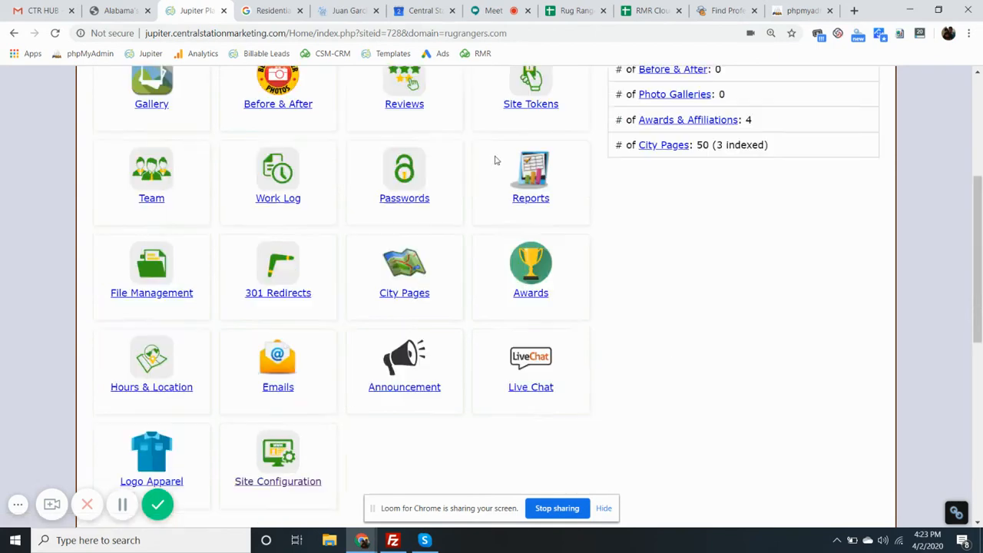
# Step: Open the Rug Rangers directory from the site's list of directories and look through its company listings
pyautogui.moveTo(202, 133); pyautogui.dragTo(92, 135)
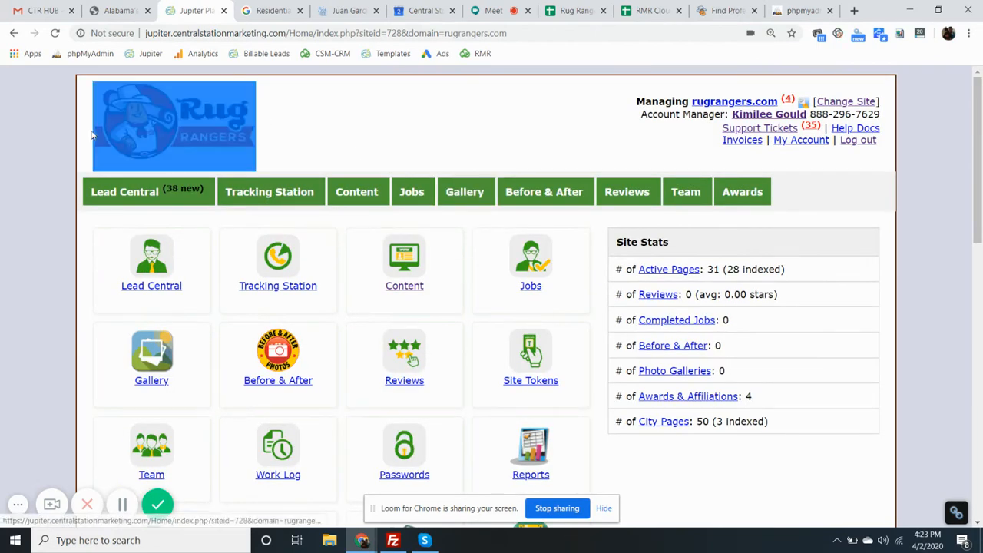
pyautogui.click(314, 133)
pyautogui.scroll(-8, 315, 138)
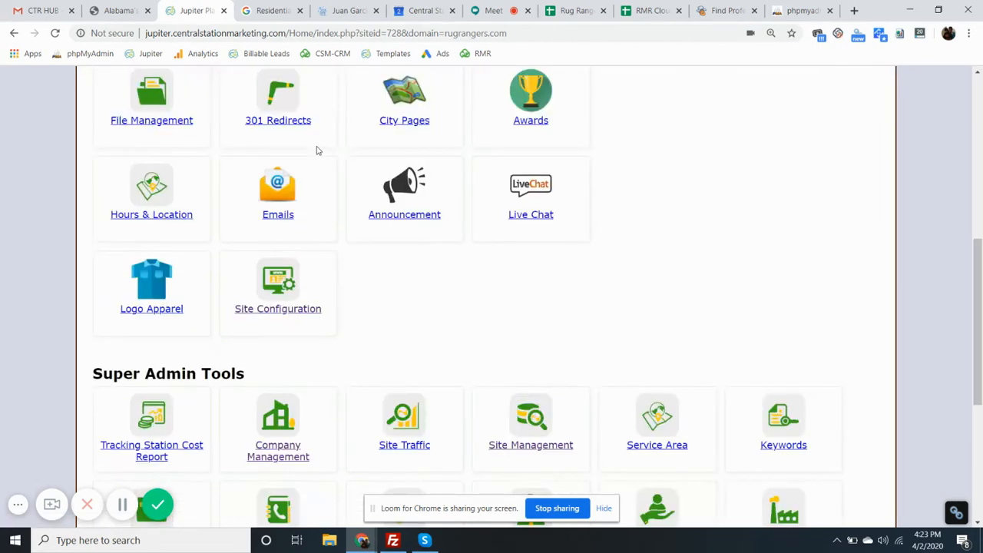
pyautogui.click(160, 276)
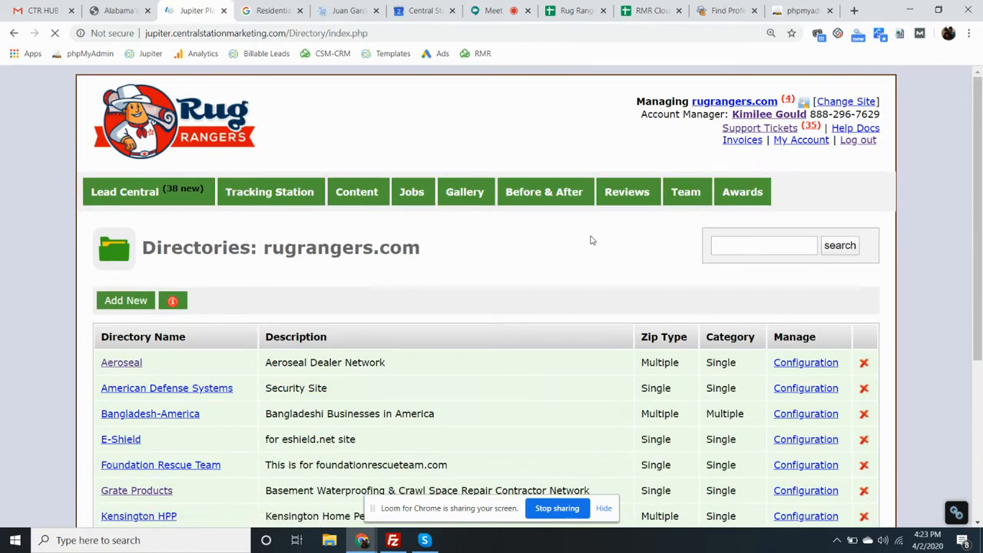
pyautogui.scroll(-3, 463, 281)
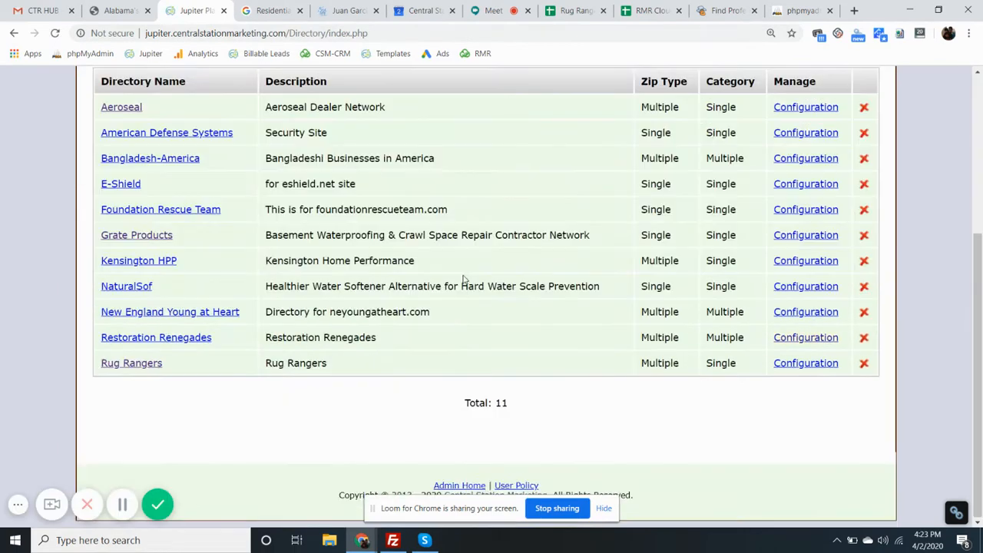
pyautogui.click(136, 364)
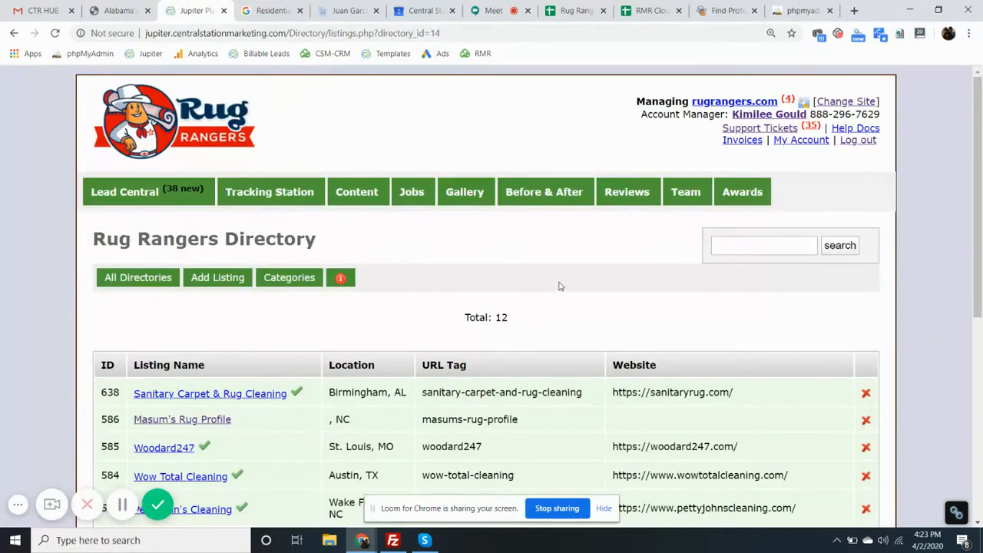
pyautogui.scroll(-3, 257, 328)
pyautogui.scroll(-2, 188, 160)
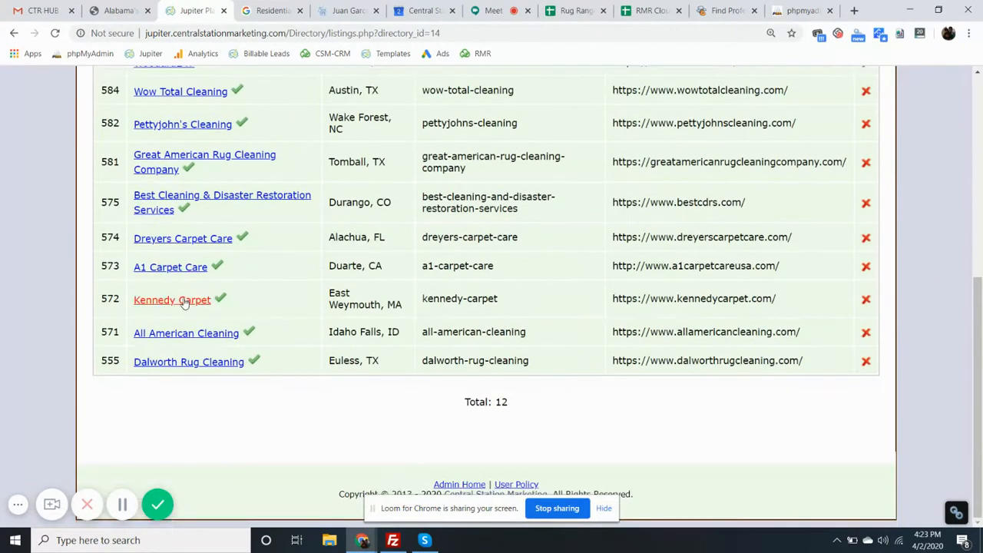
pyautogui.scroll(4, 192, 238)
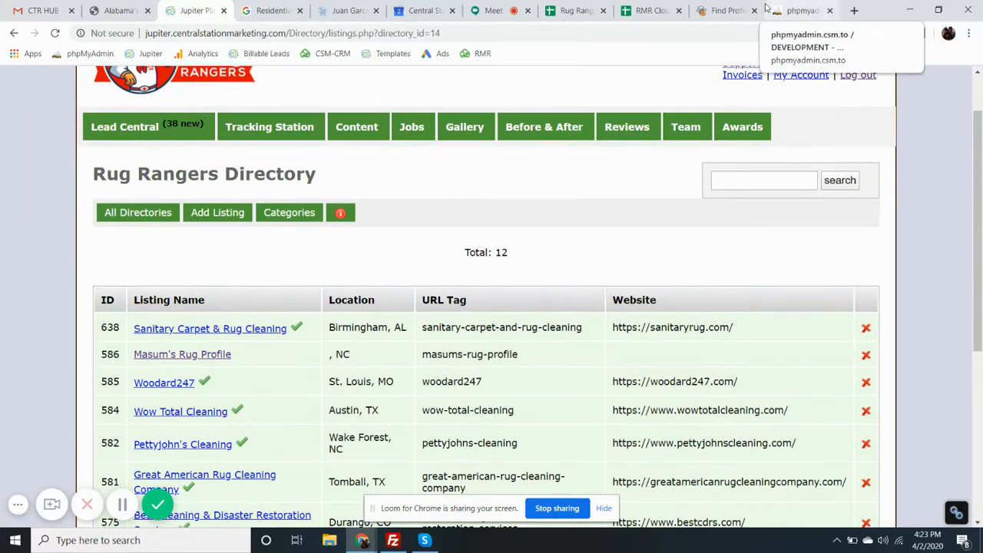
# Step: Close the unneeded Google search tab and group the Rug Rangers spreadsheet and local professionals page around the Jupiter tab
pyautogui.click(285, 13)
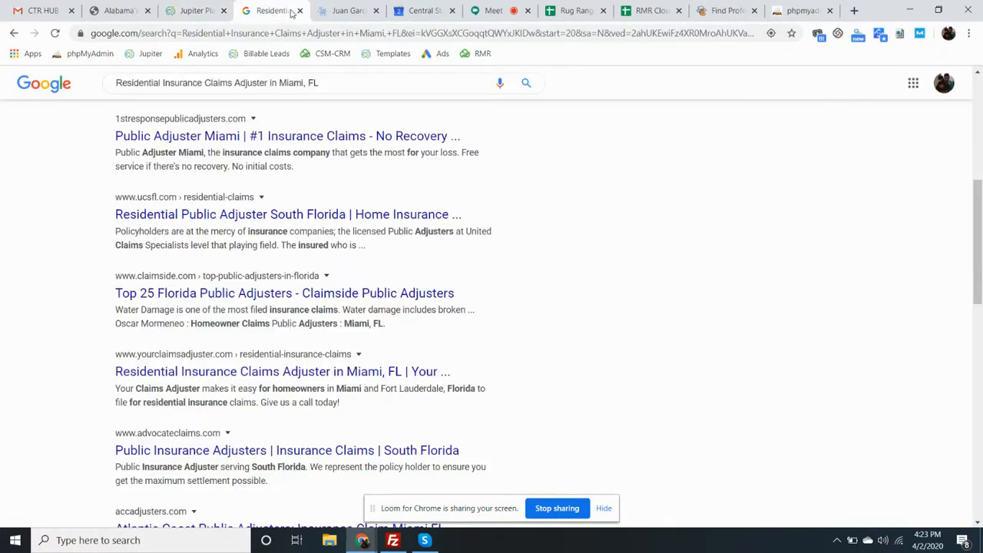
pyautogui.click(299, 11)
pyautogui.moveTo(659, 13); pyautogui.dragTo(283, 18)
pyautogui.click(413, 10)
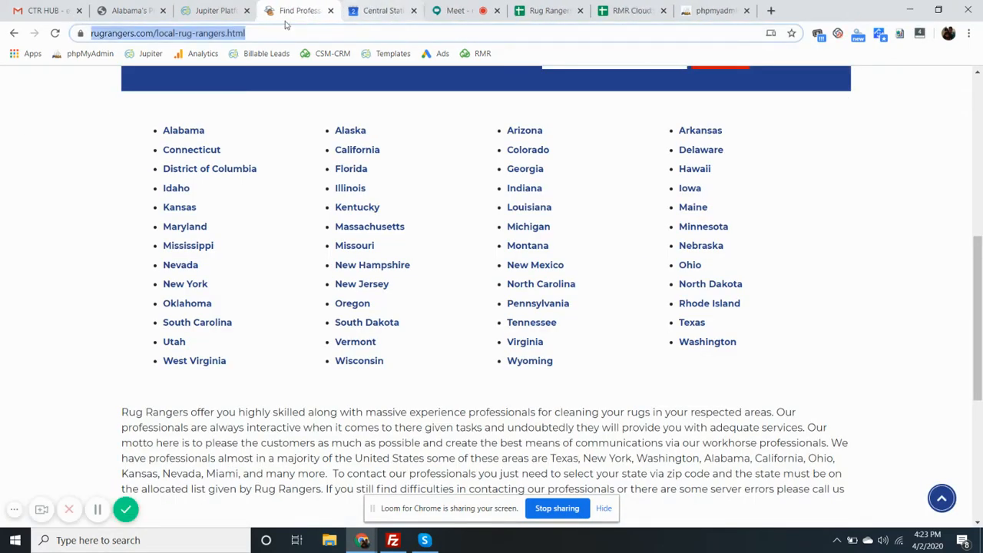
pyautogui.moveTo(537, 16); pyautogui.dragTo(230, 14)
pyautogui.click(396, 13)
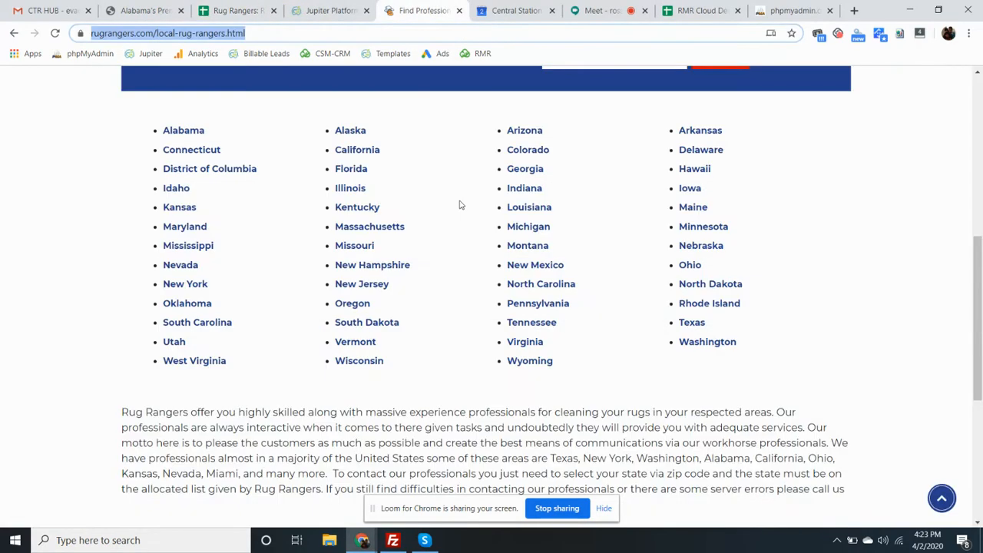
# Step: Open the Alabama page of the local Rug Rangers site and examine the company listed there
pyautogui.scroll(10, 457, 323)
pyautogui.scroll(-5, 405, 246)
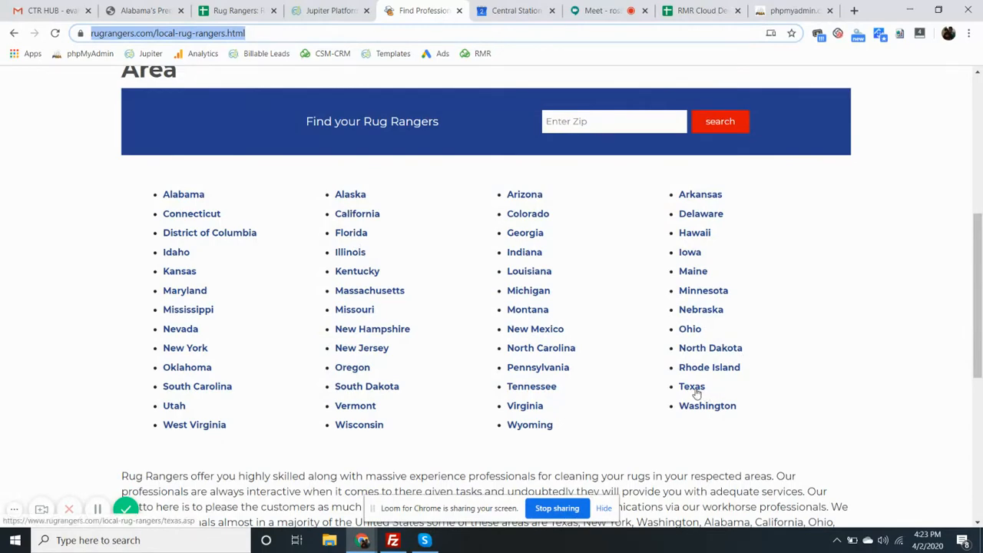
pyautogui.click(170, 197)
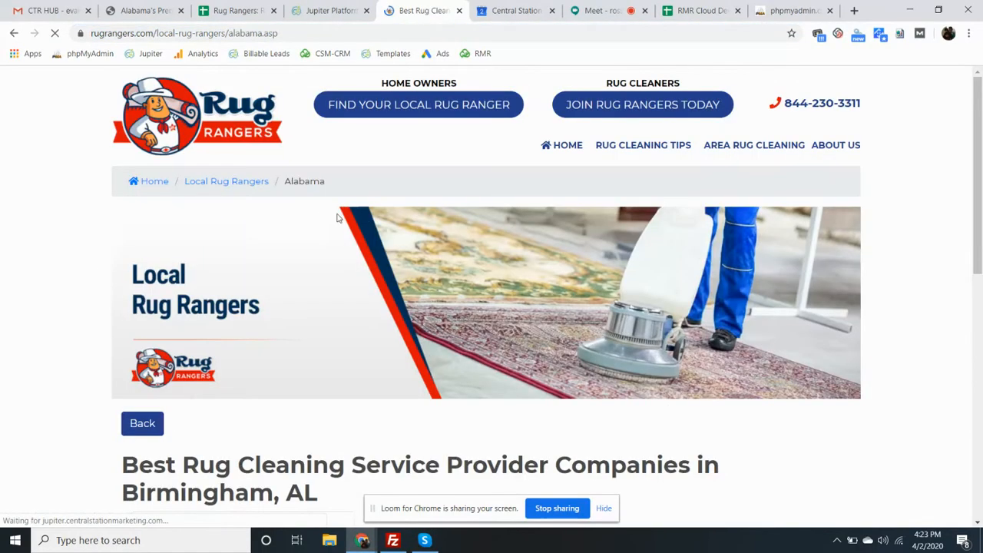
pyautogui.scroll(-5, 390, 259)
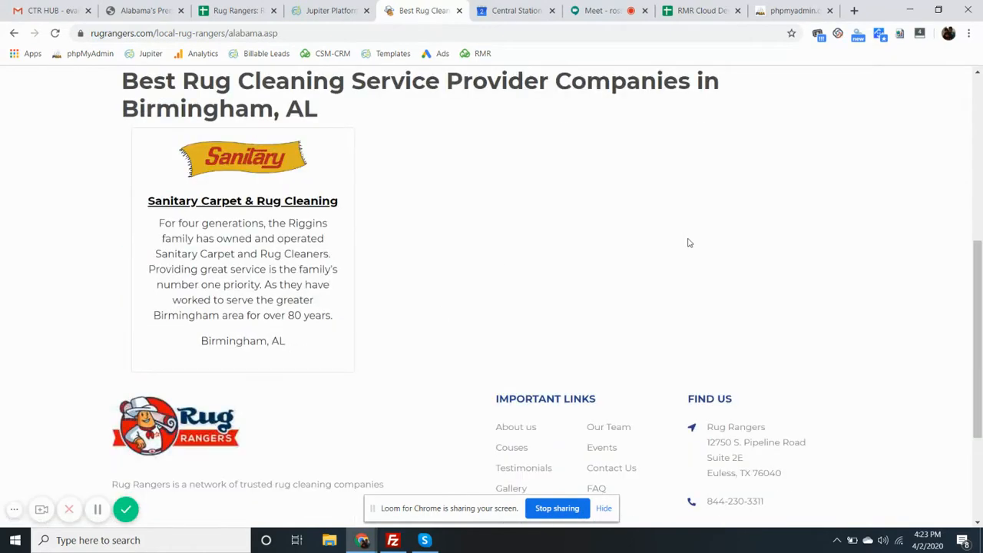
# Step: Switch to the Rug Rangers: Rug Cleaning Companies in USA spreadsheet and review its company, website and contact columns
pyautogui.click(320, 11)
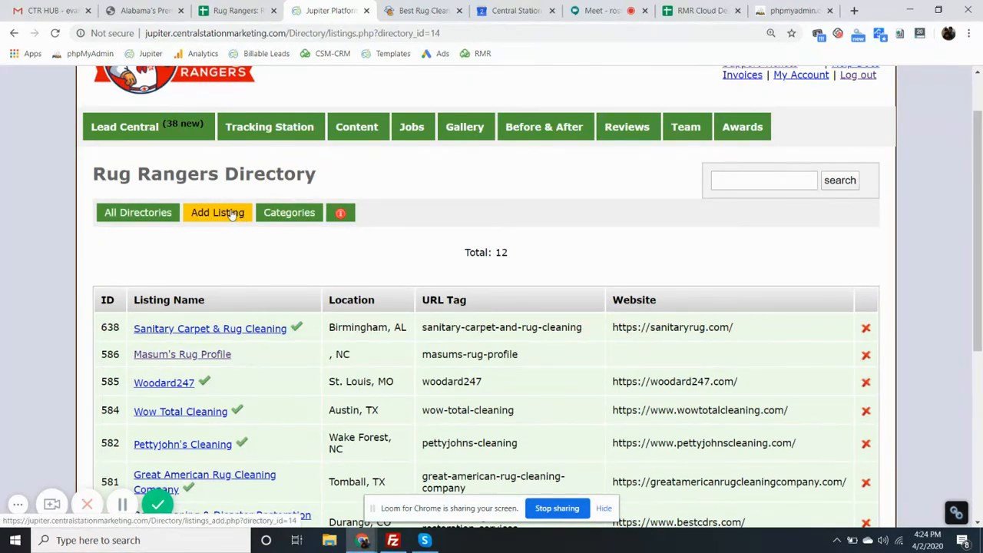
pyautogui.click(235, 10)
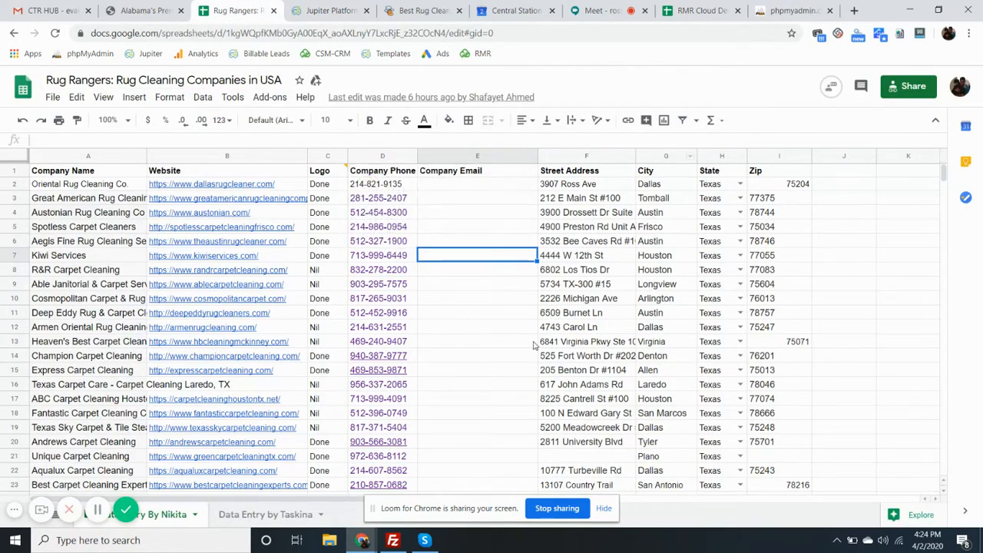
pyautogui.scroll(-4, 79, 217)
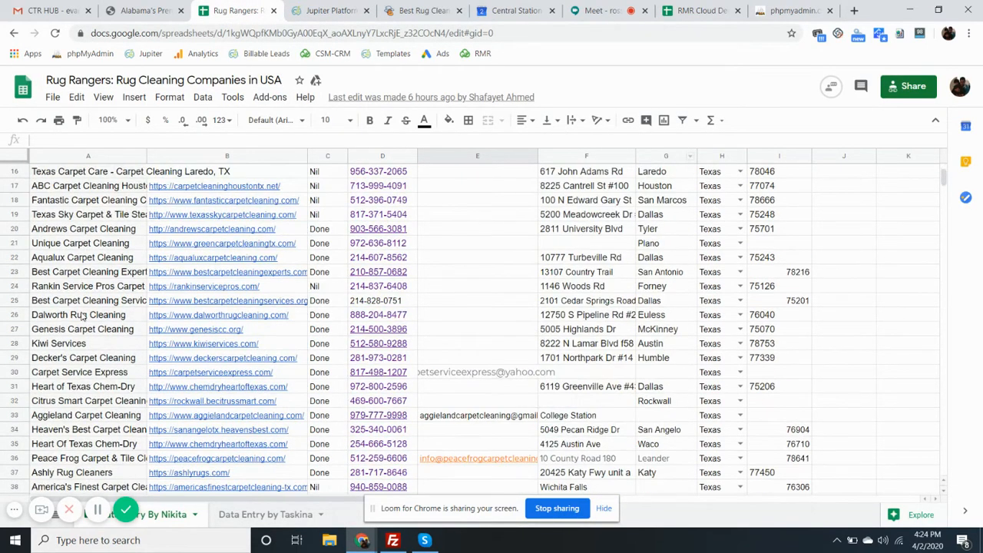
pyautogui.scroll(4, 79, 244)
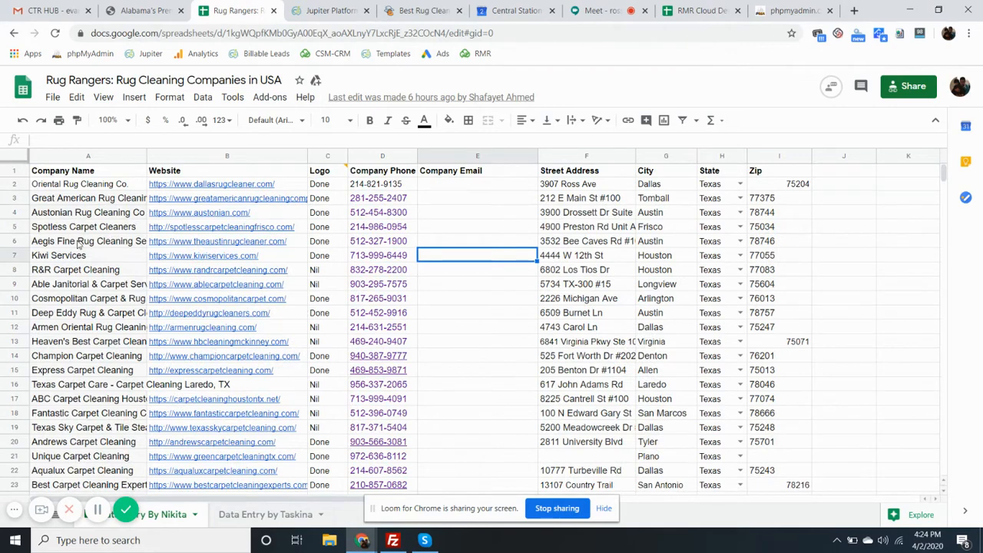
pyautogui.click(414, 343)
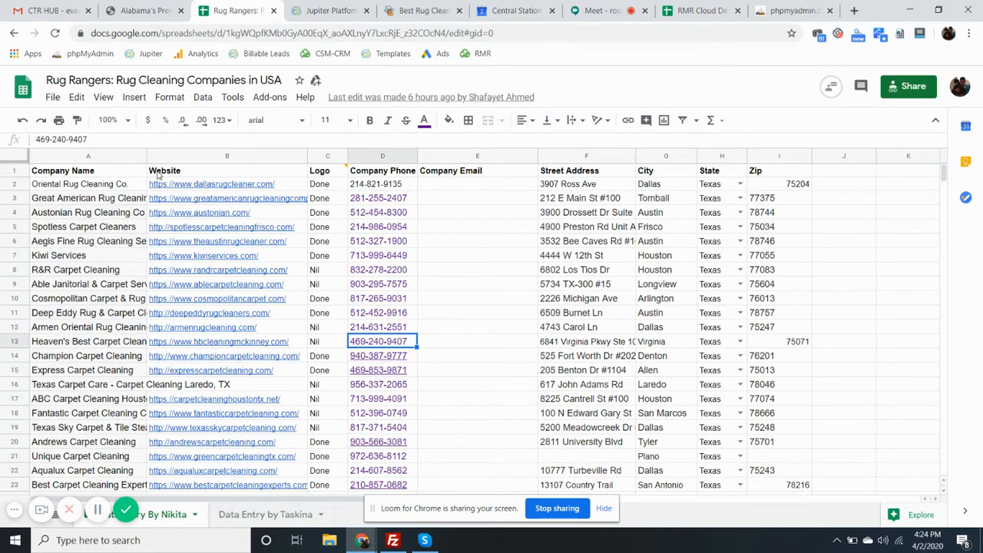
pyautogui.click(215, 218)
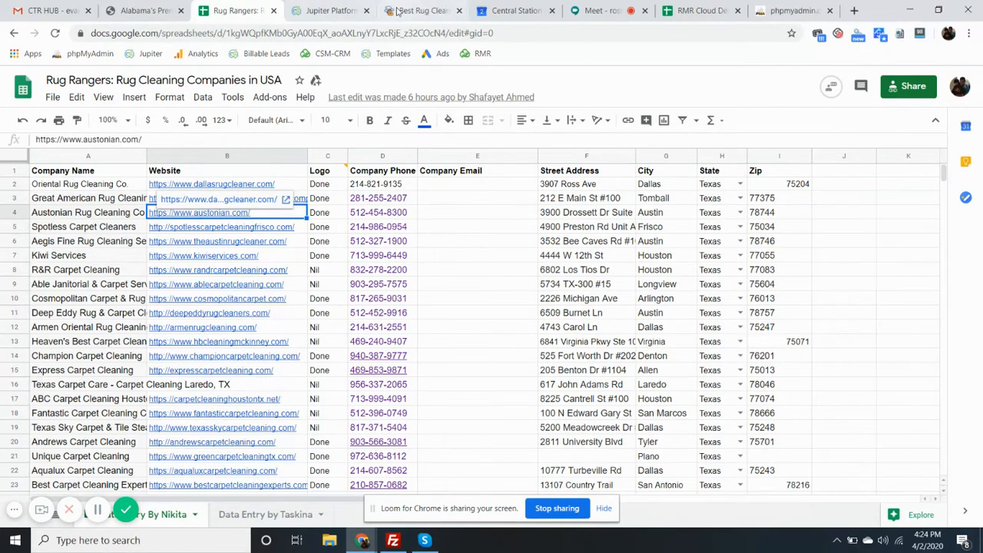
# Step: Return to the Rug Rangers state list, open the Texas page and check which companies are already listed
pyautogui.click(422, 10)
pyautogui.click(14, 33)
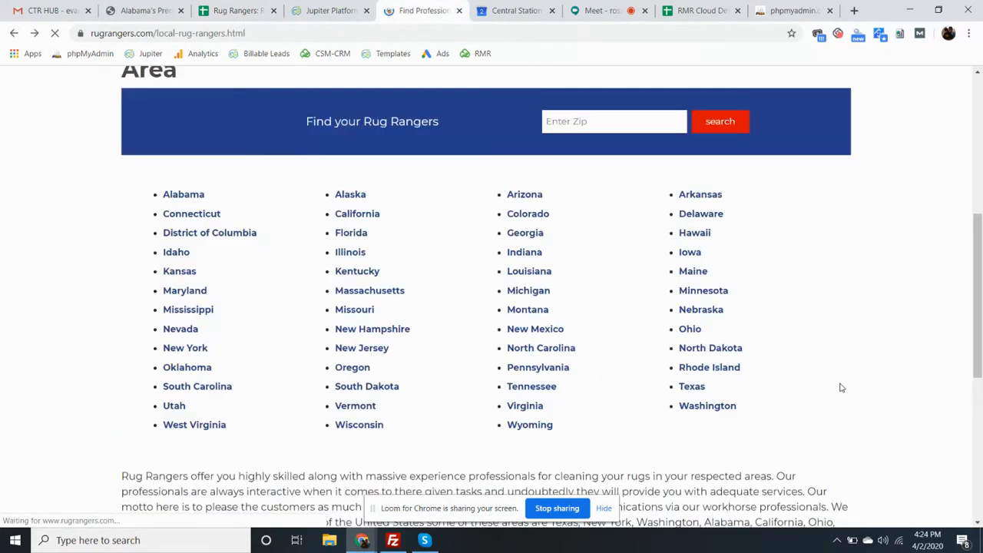
pyautogui.click(693, 387)
pyautogui.scroll(-4, 666, 377)
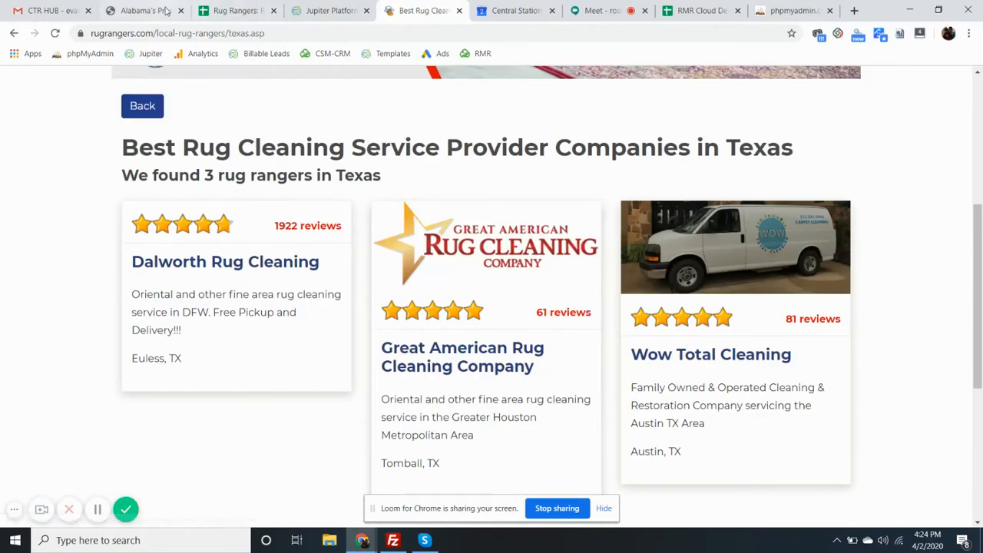
# Step: Strike through the entire Oriental Rug Cleaning Co. row in the rug cleaning companies spreadsheet
pyautogui.click(230, 11)
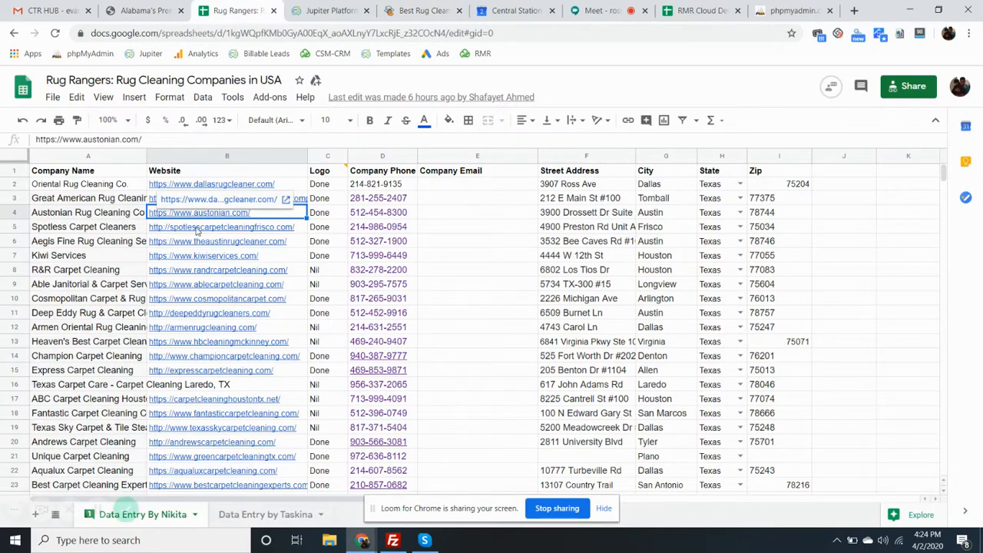
pyautogui.click(300, 201)
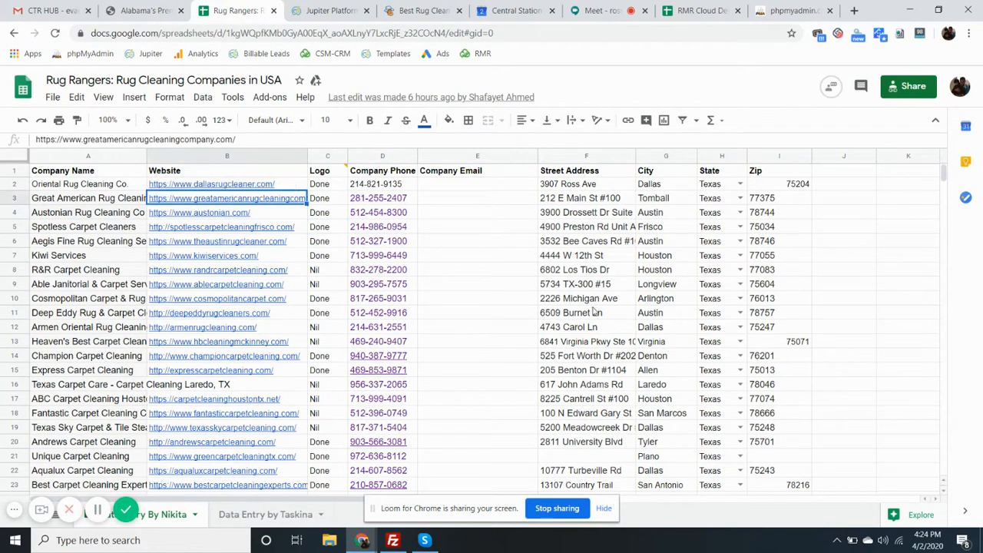
pyautogui.click(374, 230)
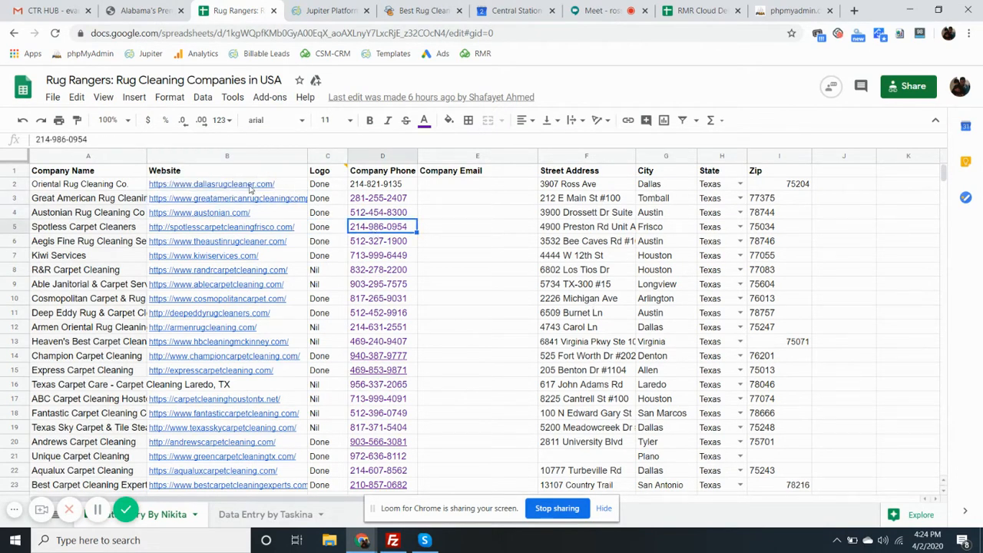
pyautogui.click(272, 188)
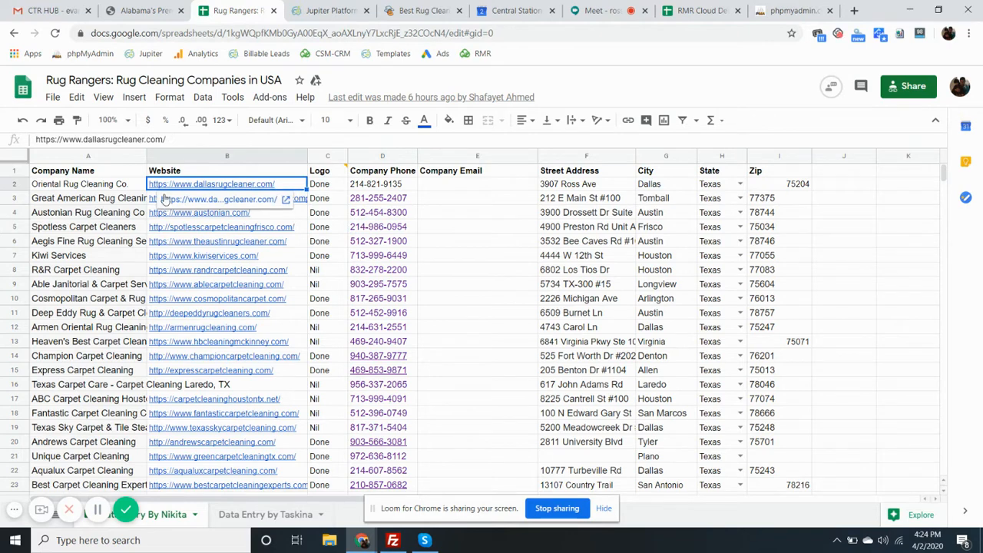
pyautogui.click(7, 184)
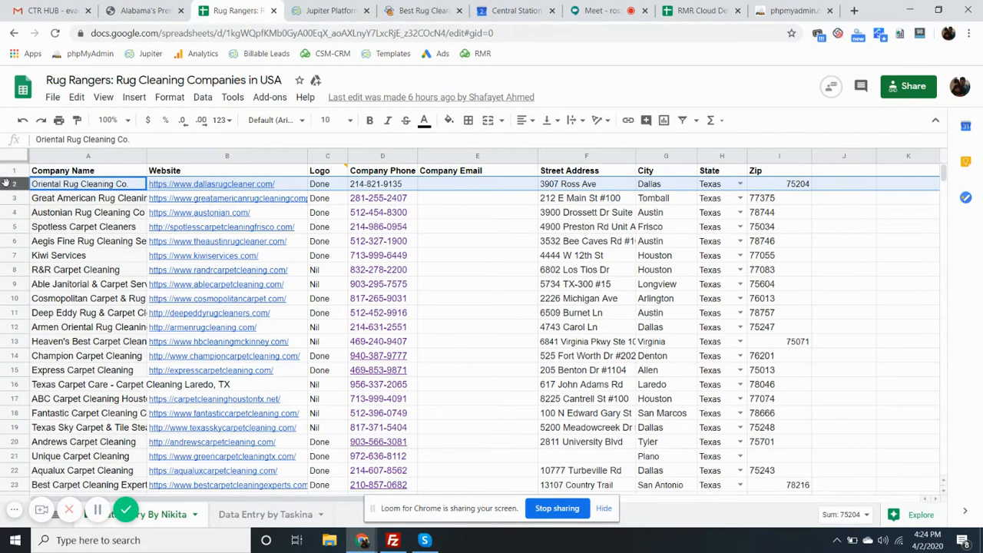
pyautogui.click(406, 123)
pyautogui.click(478, 248)
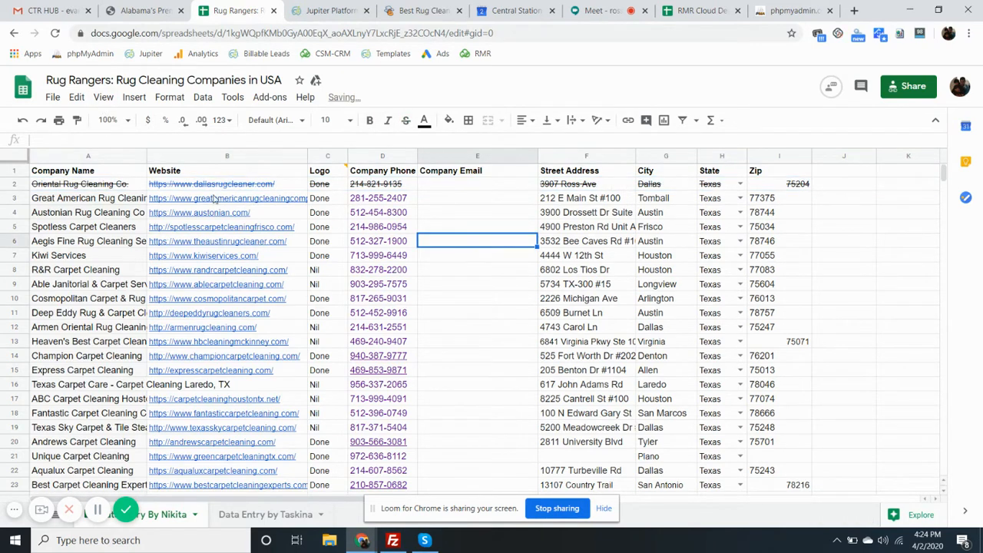
# Step: Open the Austonian Rug Cleaning Co. website from its link in the spreadsheet
pyautogui.click(280, 215)
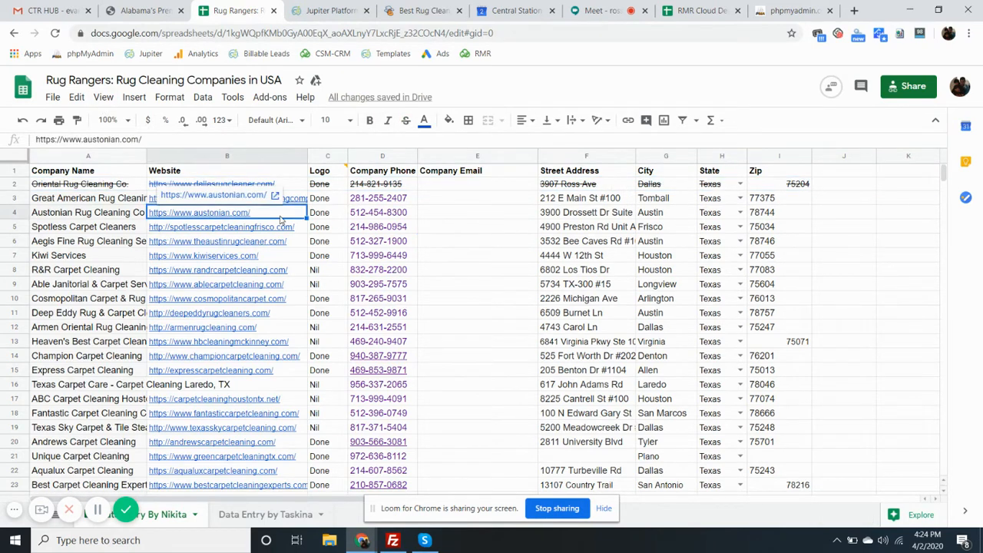
pyautogui.click(343, 229)
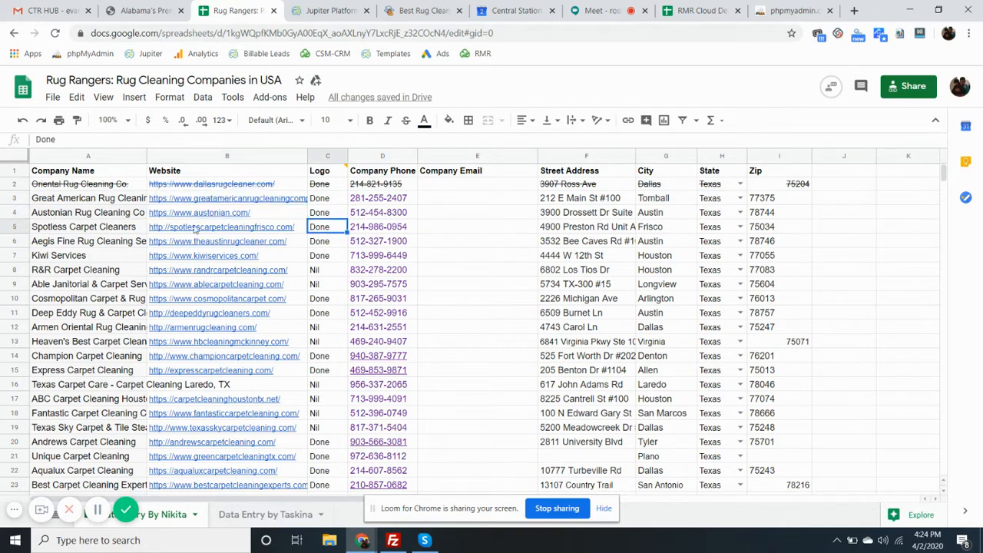
pyautogui.click(668, 213)
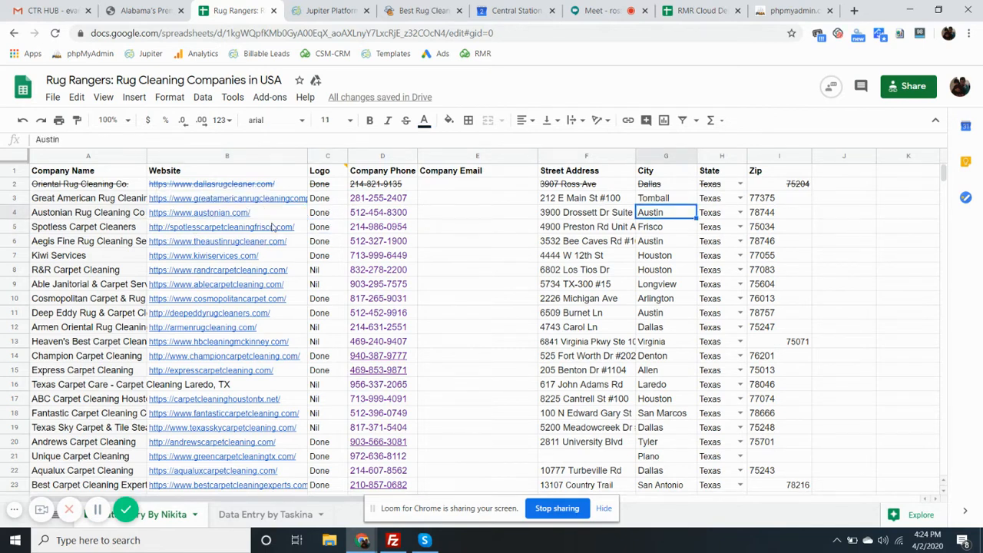
pyautogui.click(239, 217)
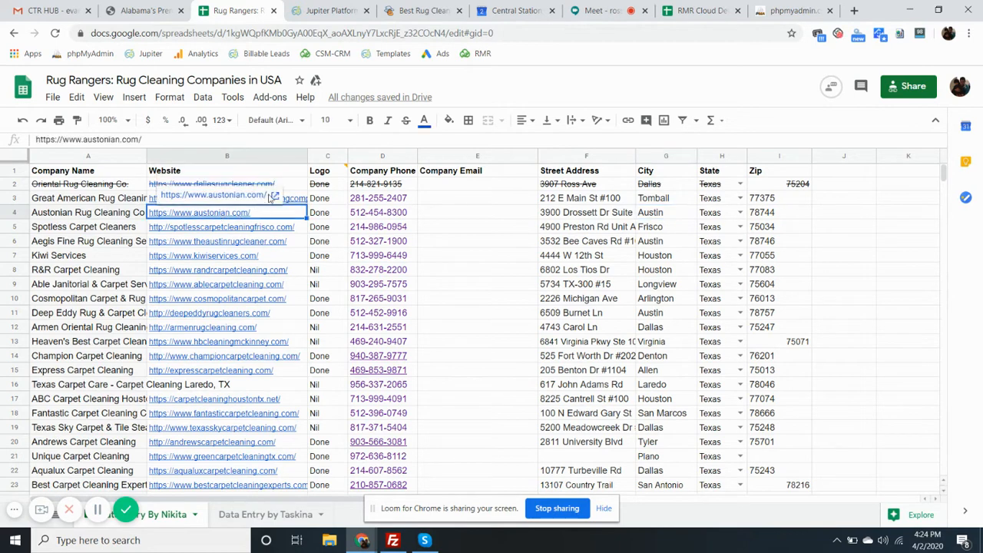
pyautogui.click(270, 196)
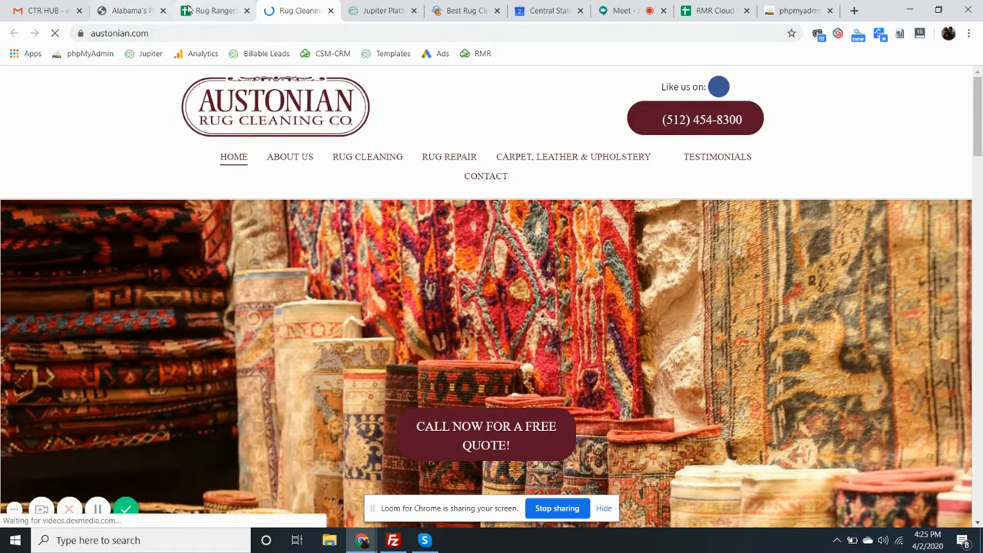
# Step: Switch to the Jupiter Platform's Rug Rangers Directory and start adding a new listing
pyautogui.click(373, 12)
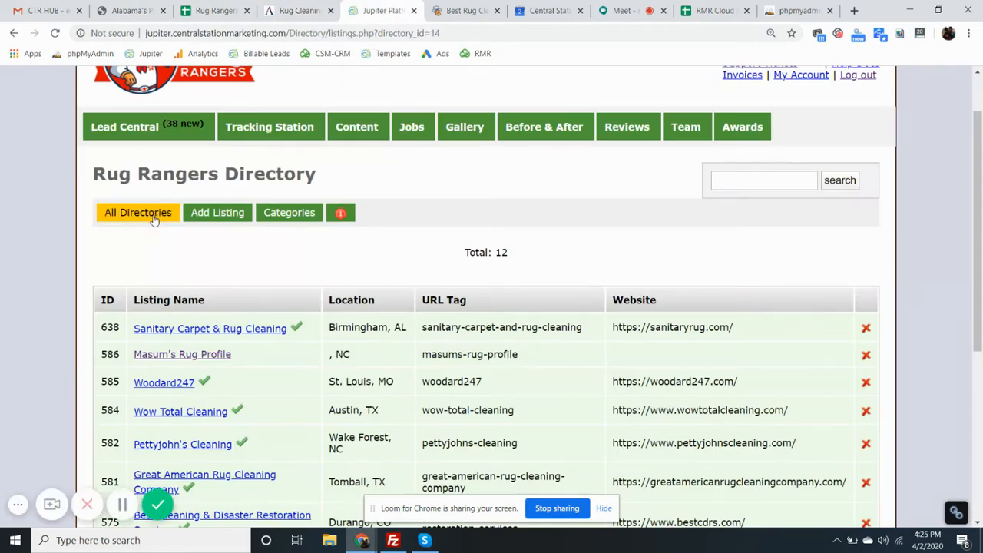
pyautogui.click(218, 213)
pyautogui.click(314, 308)
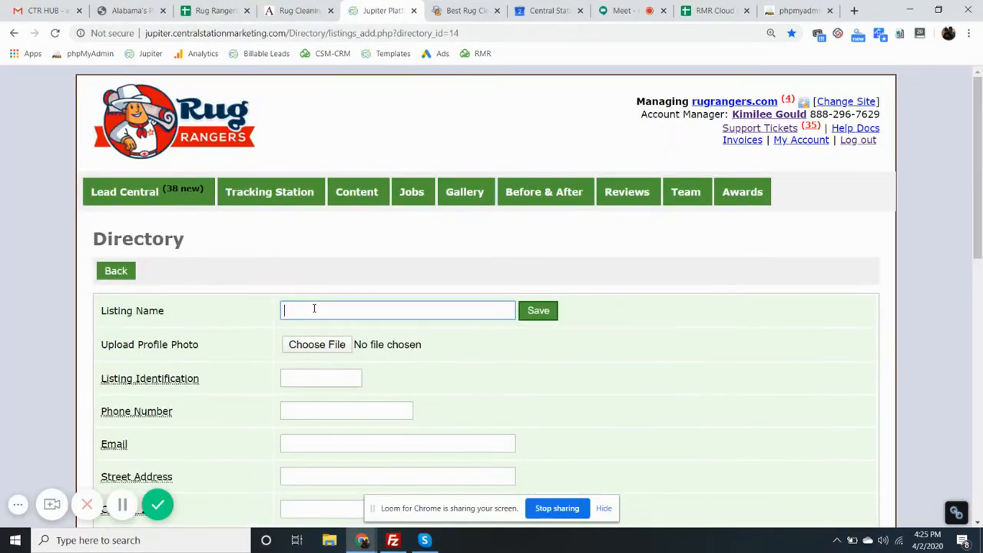
# Step: Copy the company name Austonian Rug Cleaning Co from the spreadsheet into the new directory listing's name
pyautogui.click(298, 10)
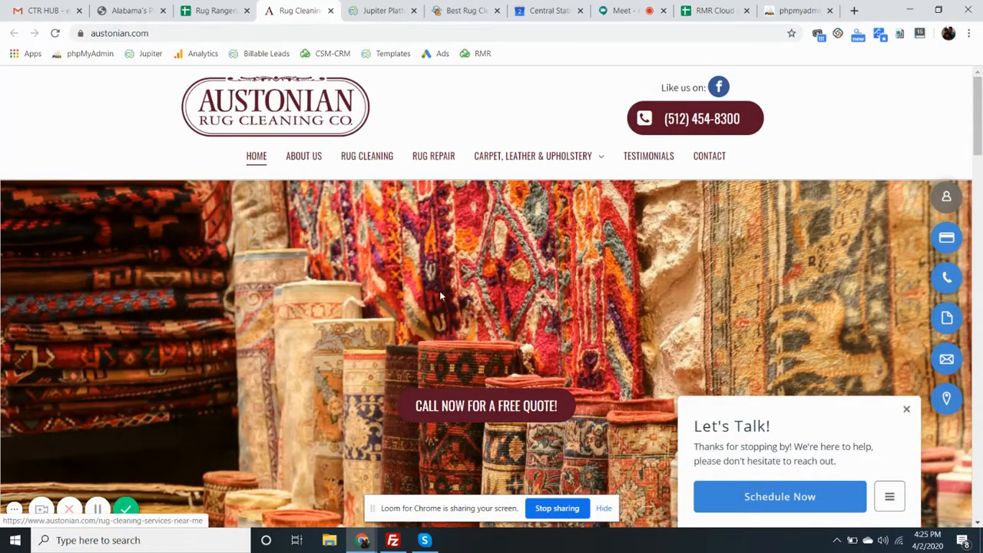
pyautogui.scroll(-20, 439, 307)
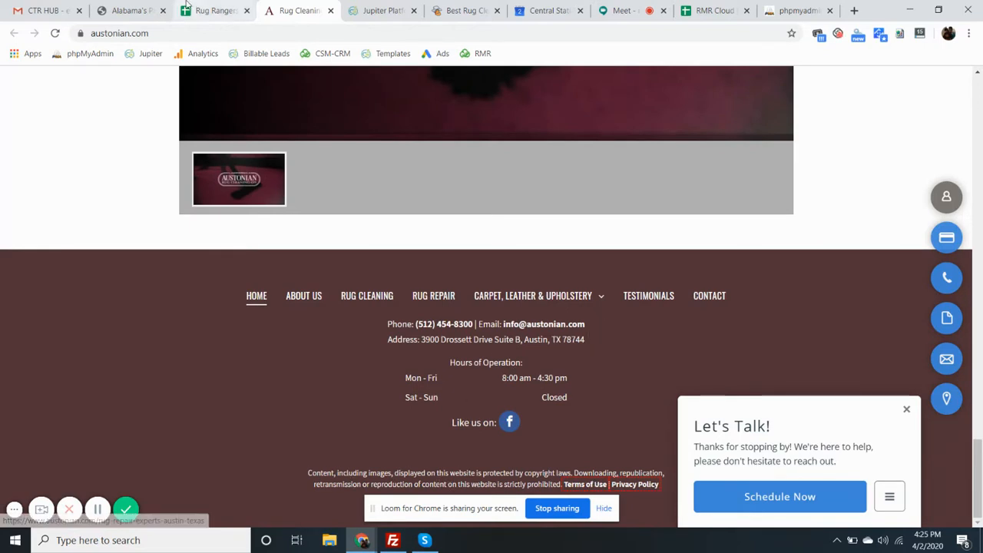
pyautogui.click(216, 11)
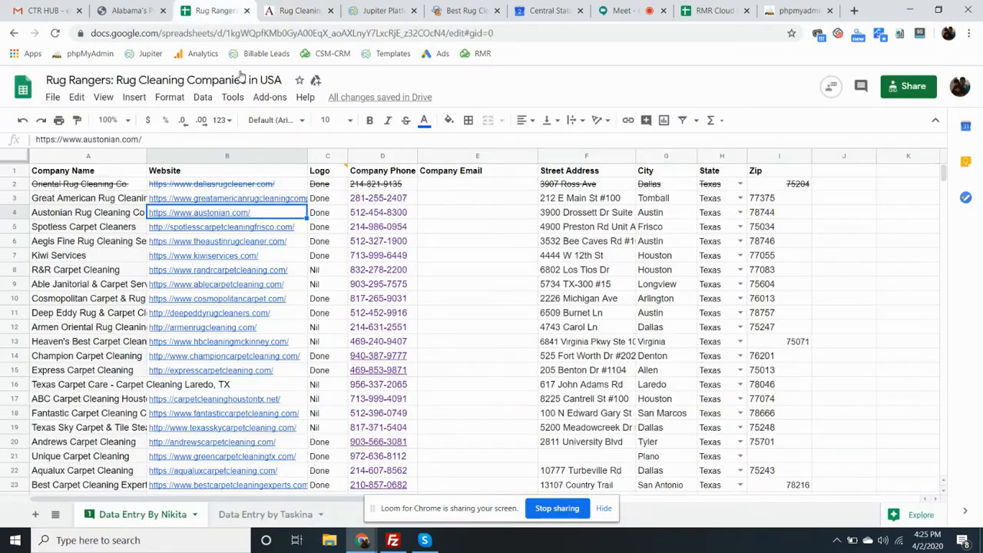
pyautogui.click(106, 216)
pyautogui.moveTo(13, 139); pyautogui.dragTo(32, 150)
pyautogui.hotkey('ctrl', 'c')
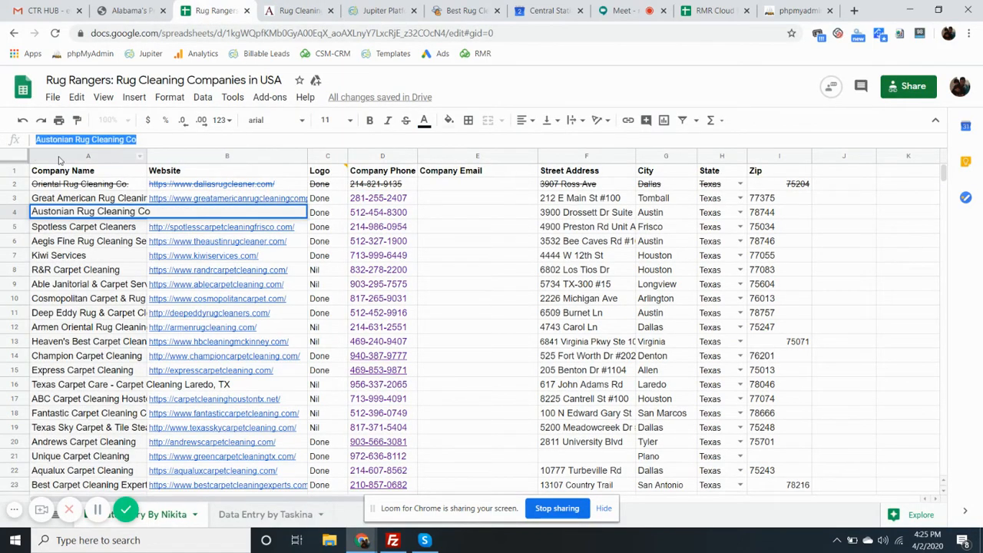
pyautogui.click(380, 10)
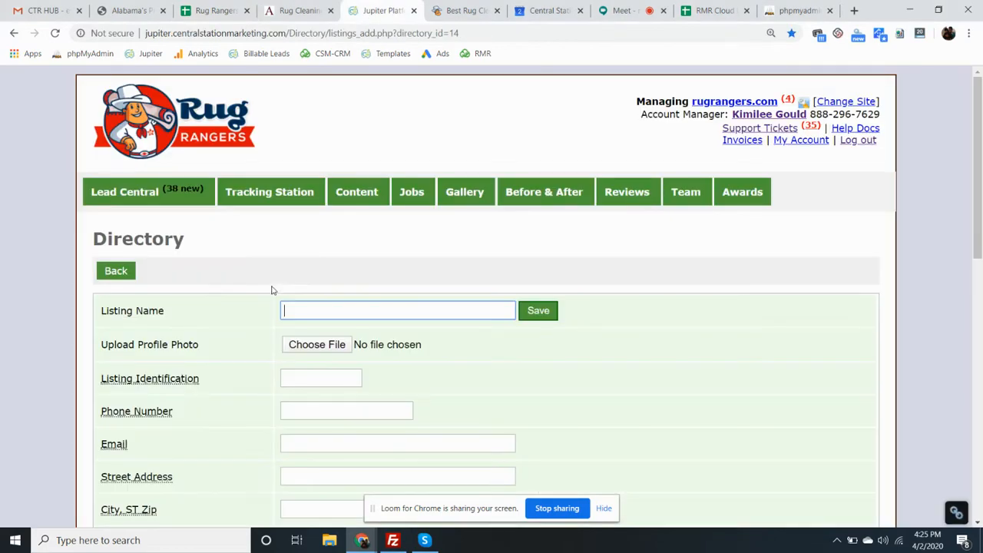
pyautogui.hotkey('ctrl', 'v')
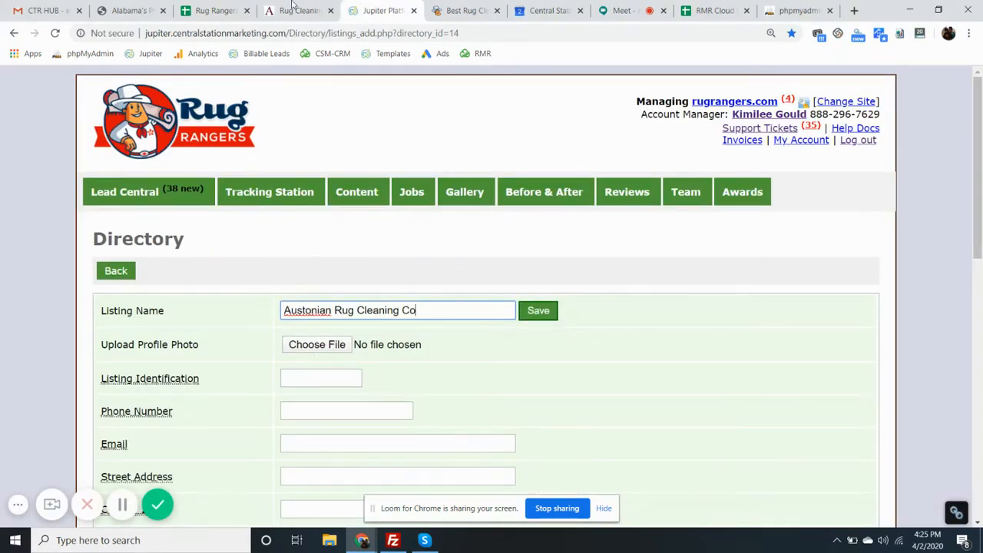
# Step: Save the logo image from the Austonian website's header to Downloads as austonian-rug-cleaning, keeping the WEBP file type
pyautogui.click(293, 6)
pyautogui.scroll(15, 215, 226)
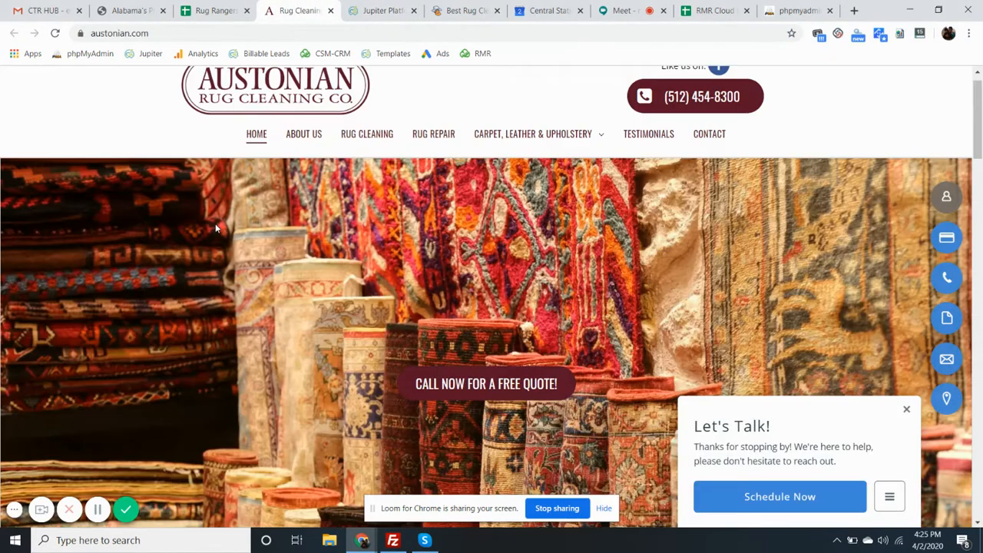
pyautogui.scroll(1, 214, 226)
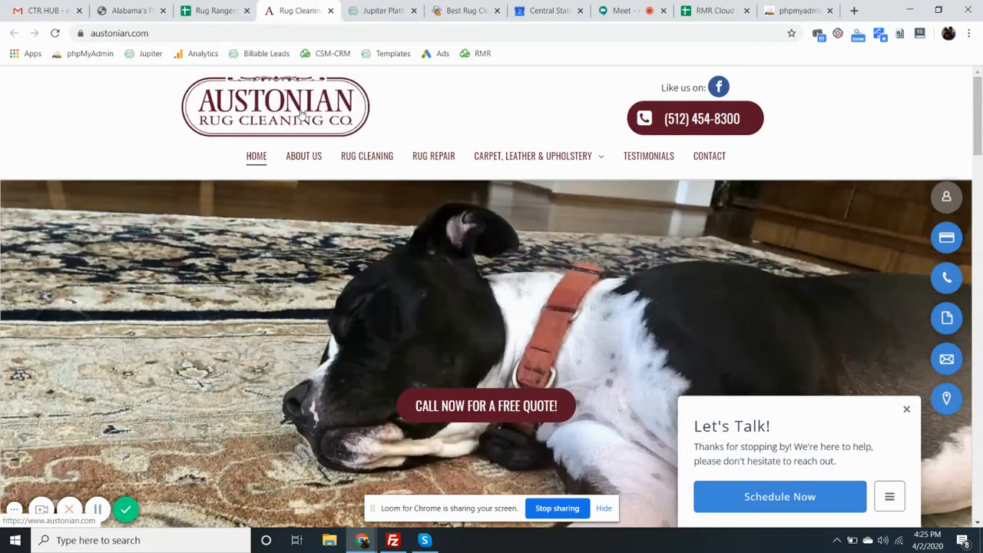
pyautogui.rightClick(301, 112)
pyautogui.click(396, 244)
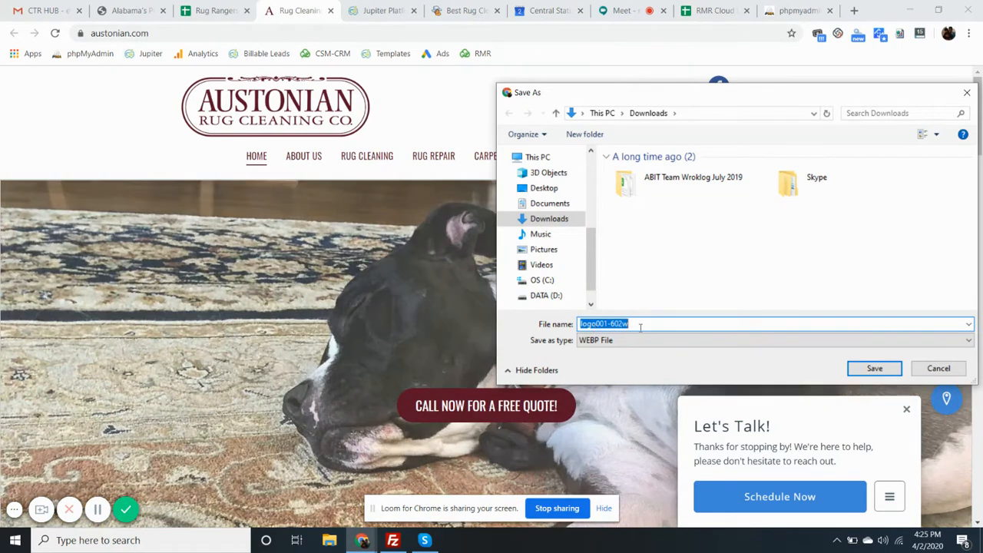
pyautogui.write('au')
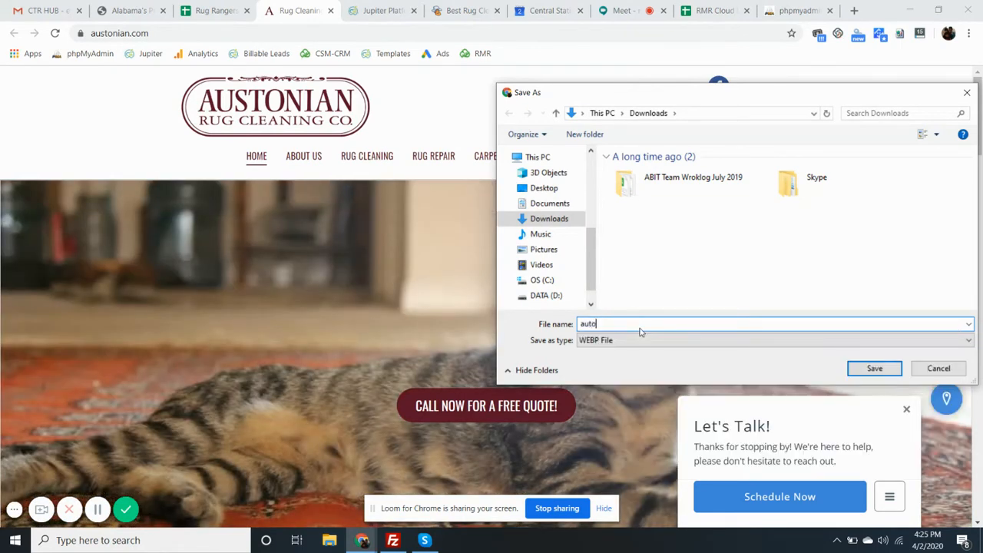
pyautogui.write('s')
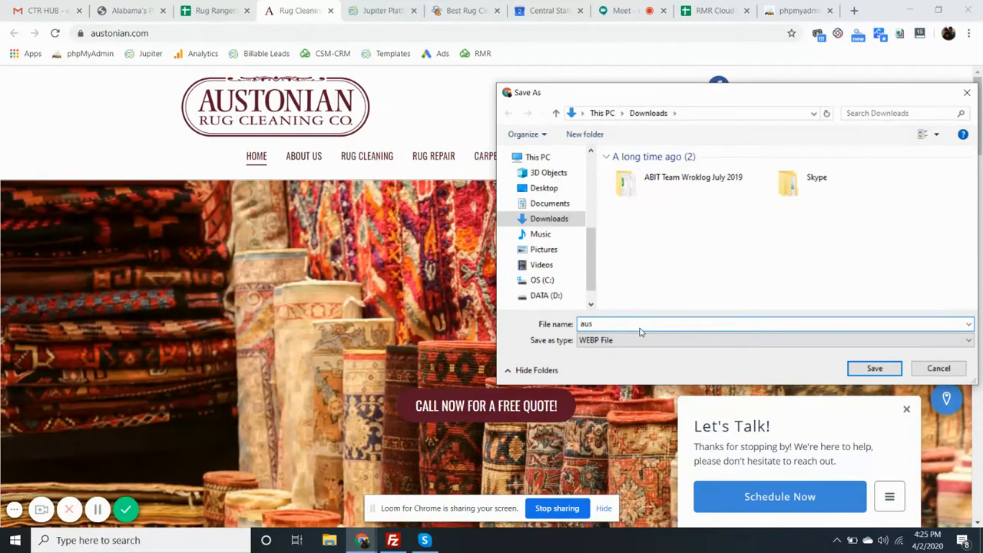
pyautogui.write('tonian-rug-cleani')
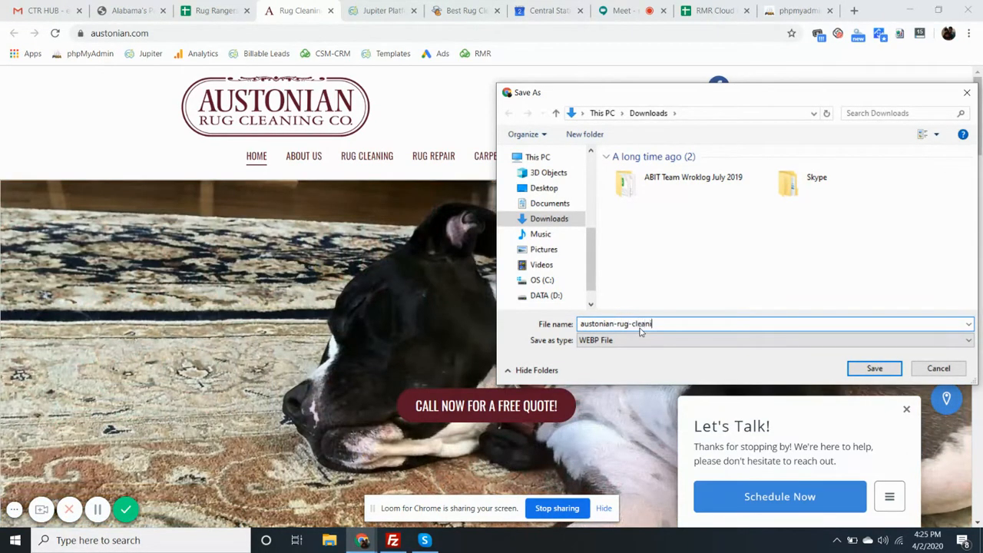
pyautogui.write('ng-log')
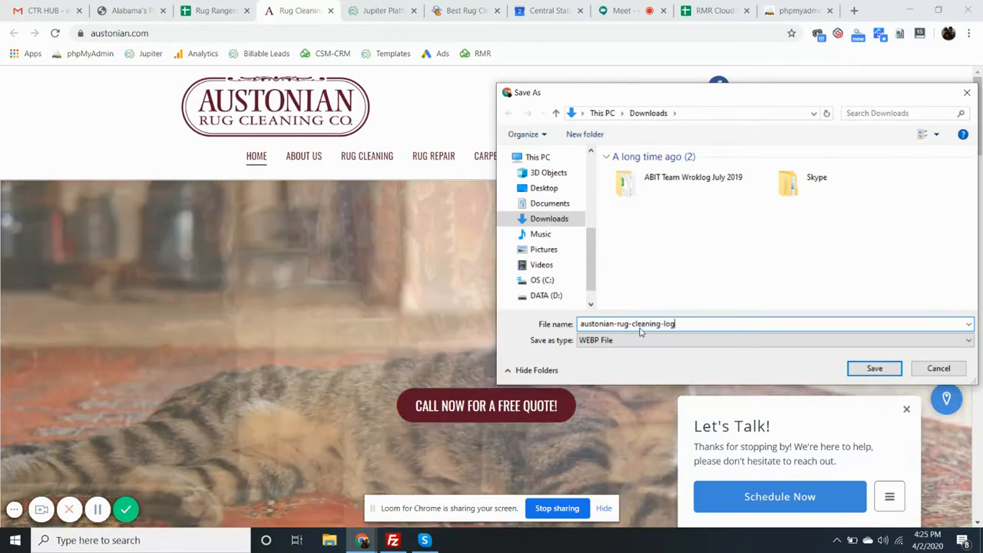
pyautogui.press('BackSpace')
pyautogui.press('BackSpace')
pyautogui.press('BackSpace')
pyautogui.press('BackSpace')
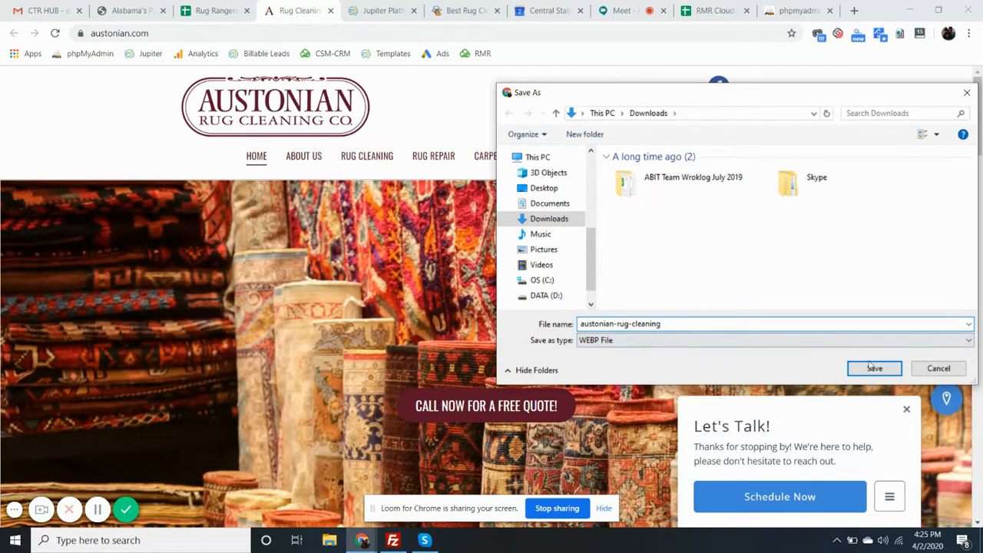
pyautogui.click(873, 368)
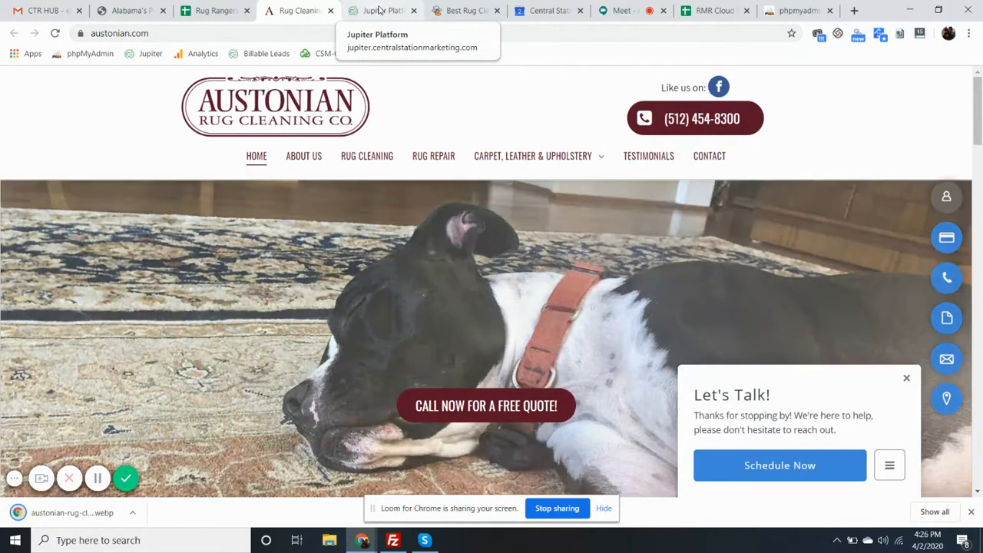
# Step: Choose the austonian-rug-cleaning logo file from Downloads as the new listing's profile photo
pyautogui.click(380, 10)
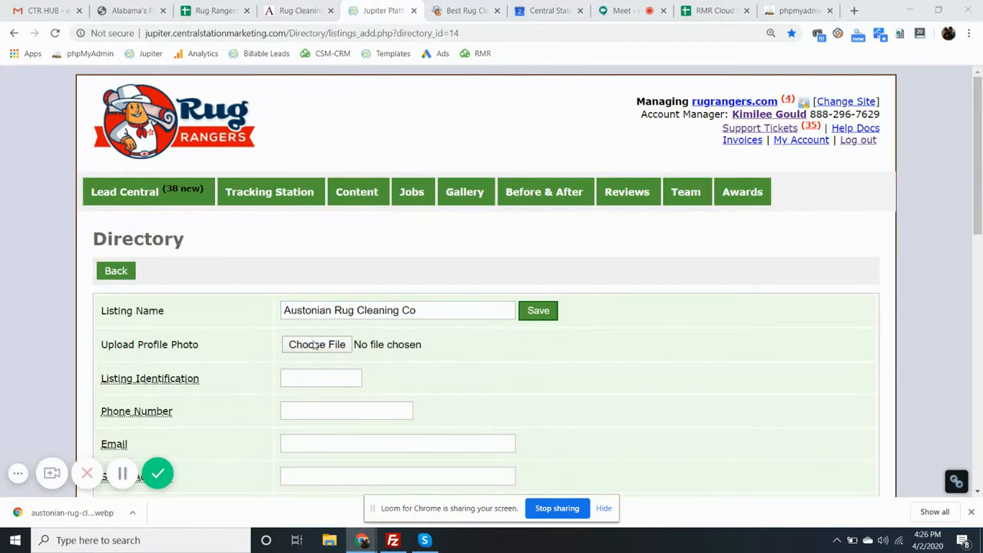
pyautogui.click(315, 345)
pyautogui.click(673, 184)
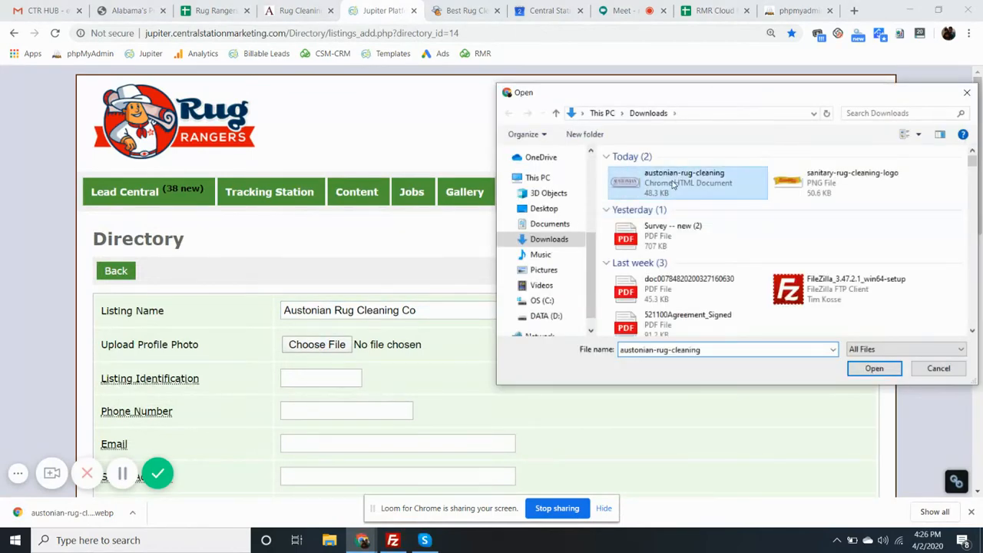
pyautogui.doubleClick(673, 184)
pyautogui.click(328, 380)
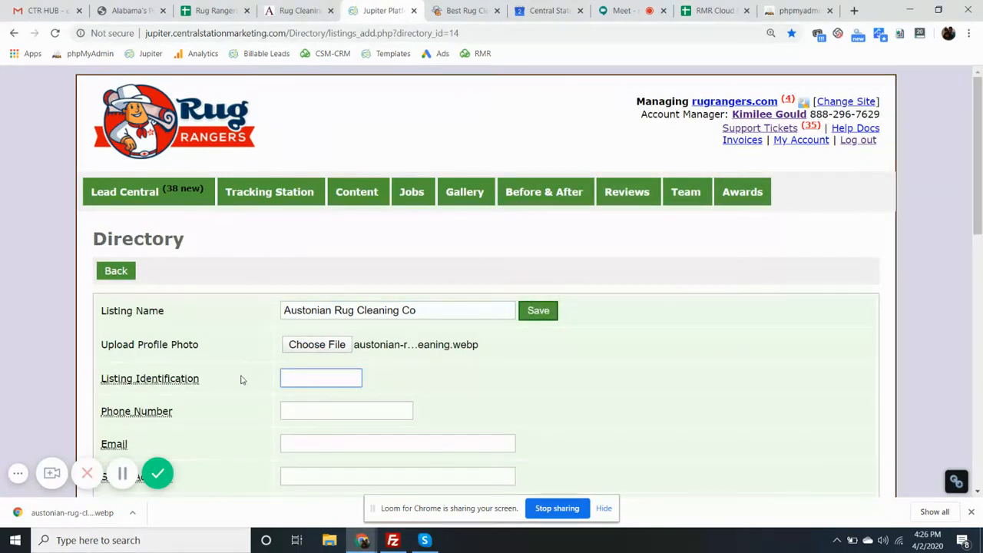
pyautogui.moveTo(230, 377); pyautogui.dragTo(105, 384)
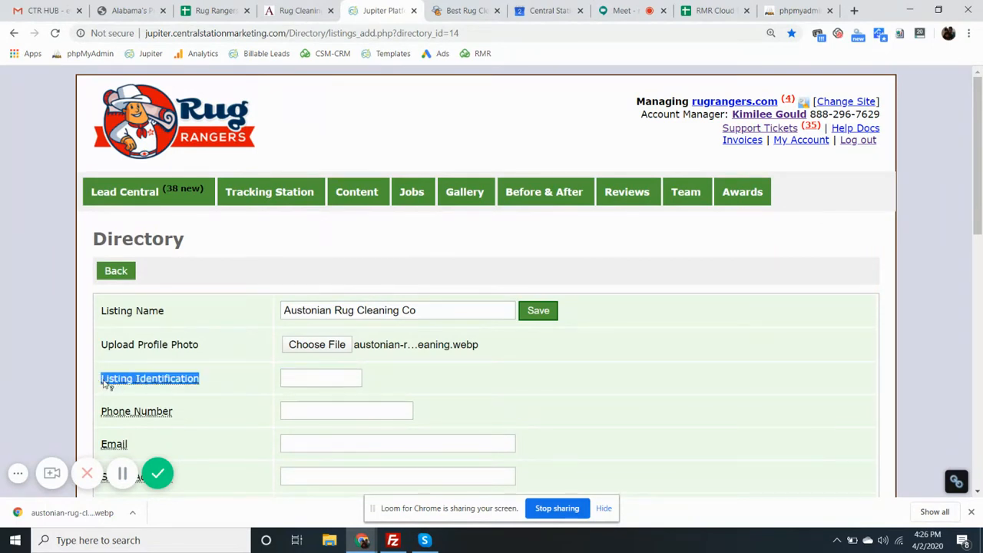
pyautogui.moveTo(107, 384)
pyautogui.click(164, 388)
pyautogui.click(326, 383)
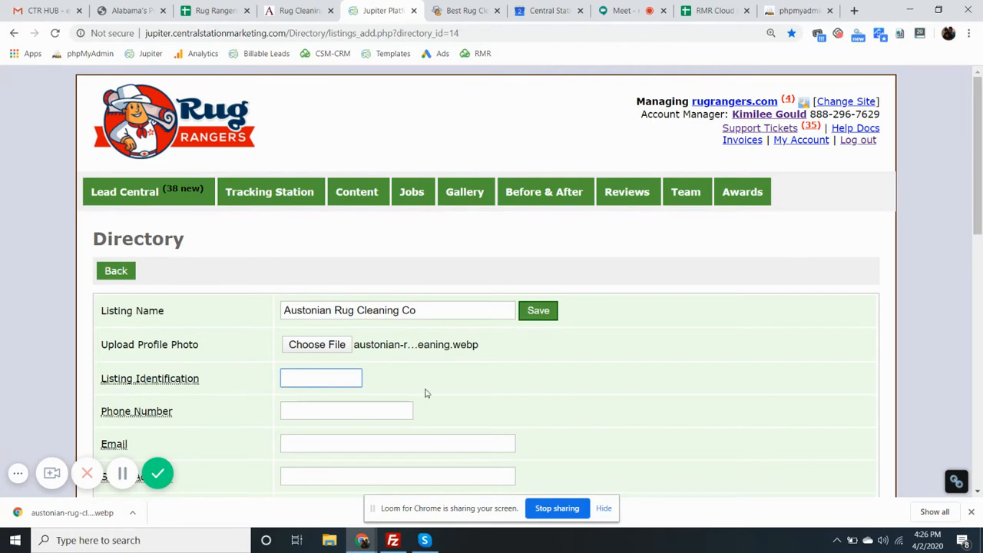
pyautogui.moveTo(426, 393); pyautogui.dragTo(118, 391)
pyautogui.click(214, 393)
# Step: Copy the Austonian row's company phone from the spreadsheet into the new listing's Phone Number
pyautogui.scroll(-1, 302, 377)
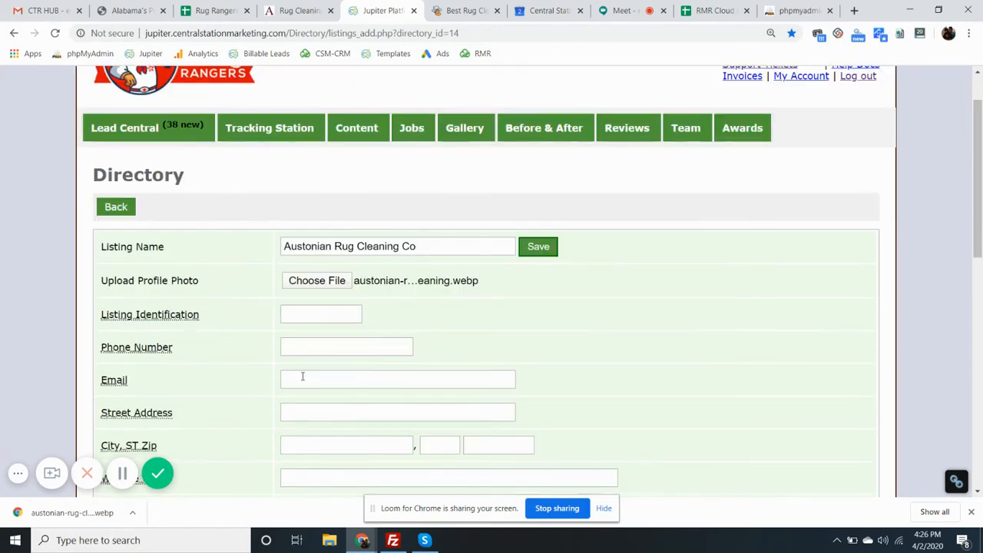
pyautogui.click(340, 346)
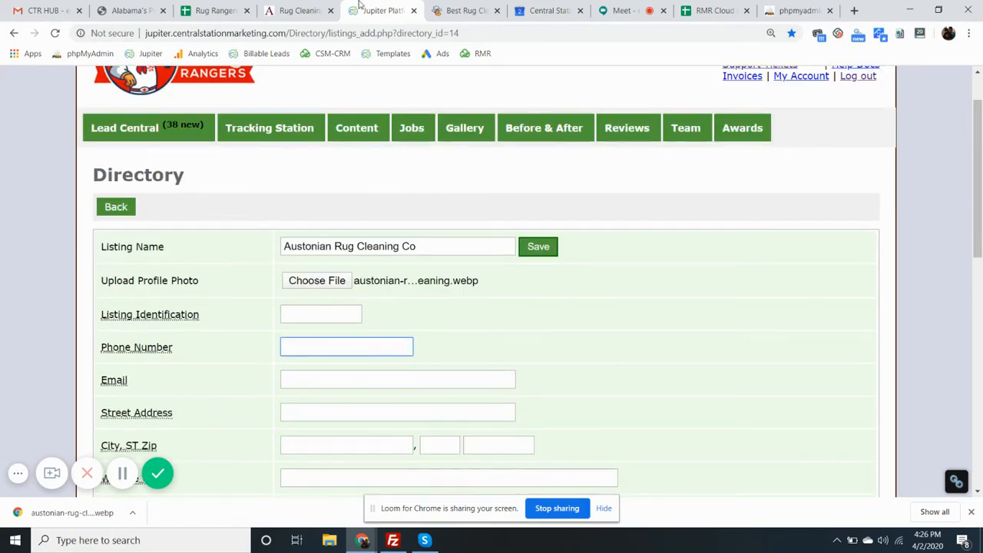
pyautogui.click(299, 10)
pyautogui.click(367, 10)
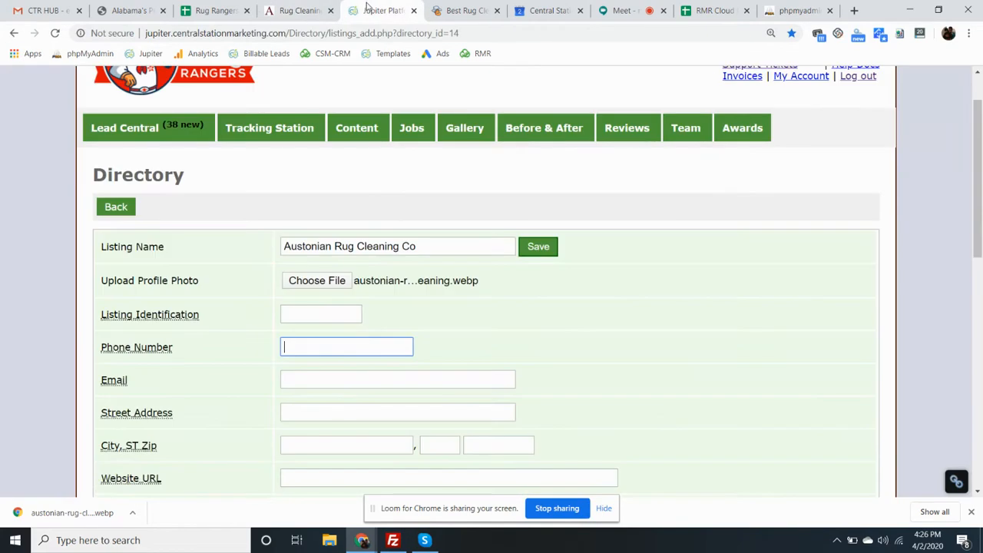
pyautogui.click(198, 10)
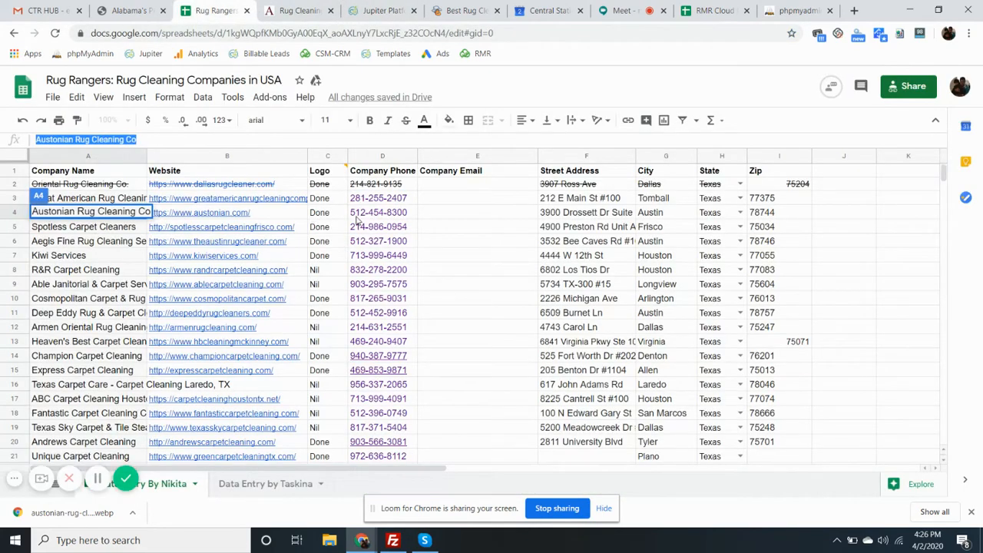
pyautogui.click(367, 215)
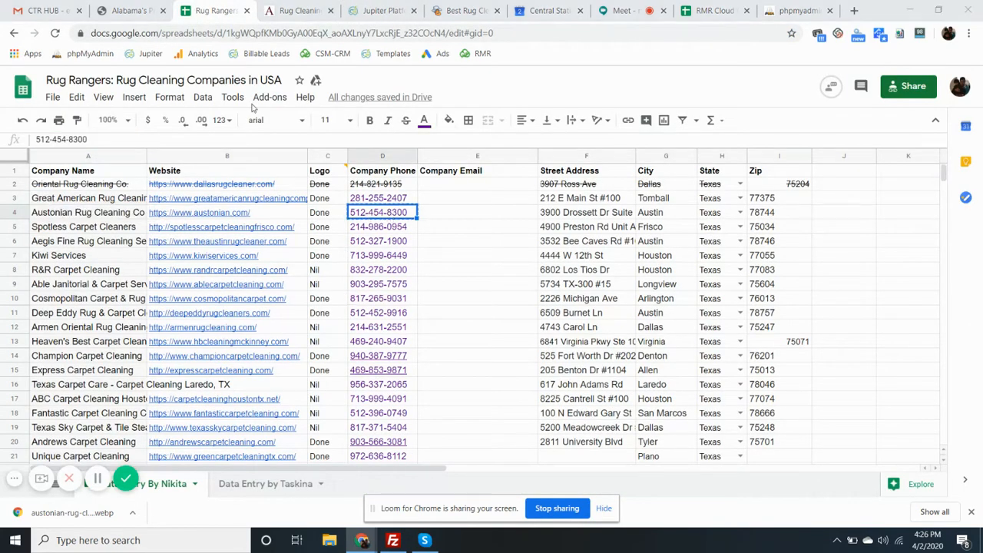
pyautogui.click(451, 14)
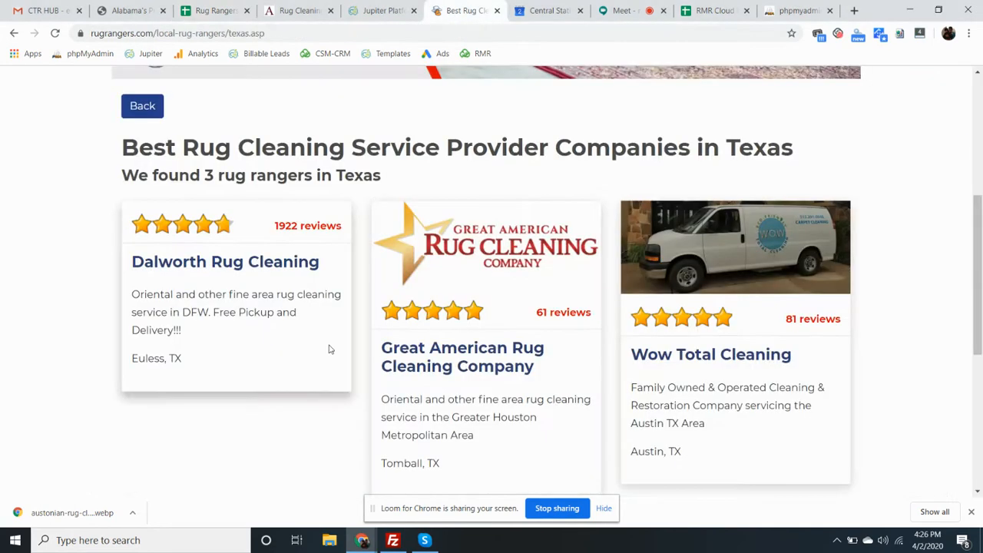
pyautogui.click(382, 10)
pyautogui.hotkey('ctrl', 'v')
# Step: Copy the company's e-mail address from the Austonian website's footer into the Company Email cell of its spreadsheet row
pyautogui.click(321, 379)
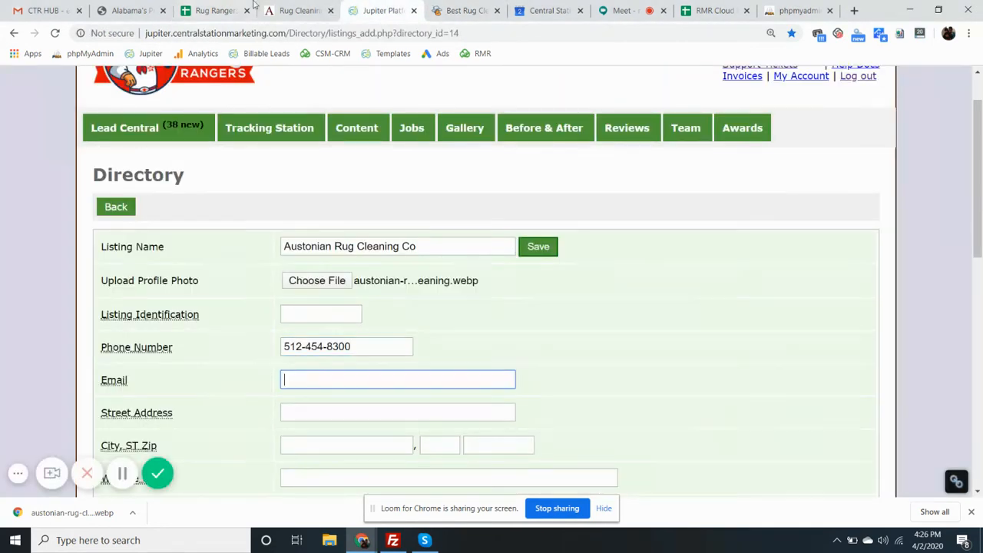
pyautogui.click(196, 10)
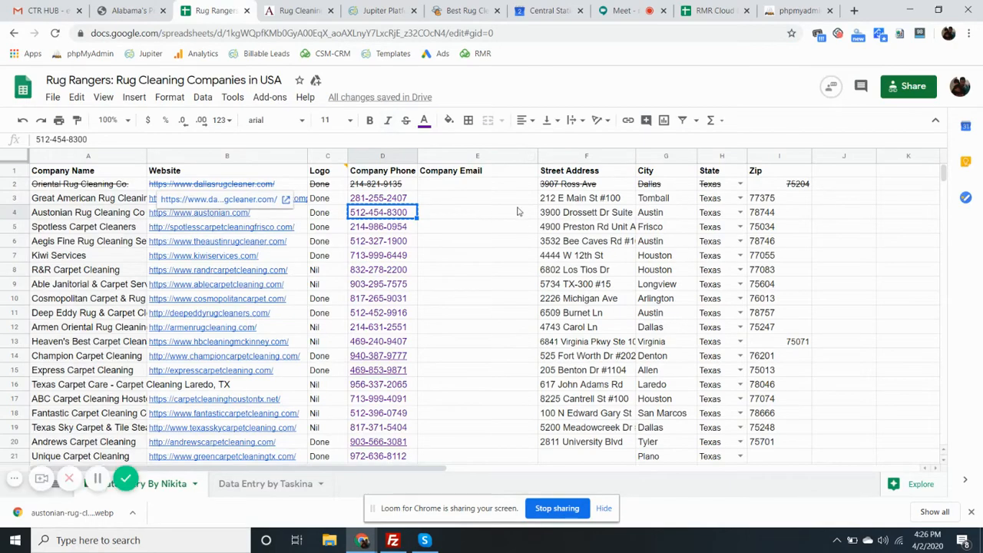
pyautogui.click(298, 11)
pyautogui.scroll(-15, 623, 384)
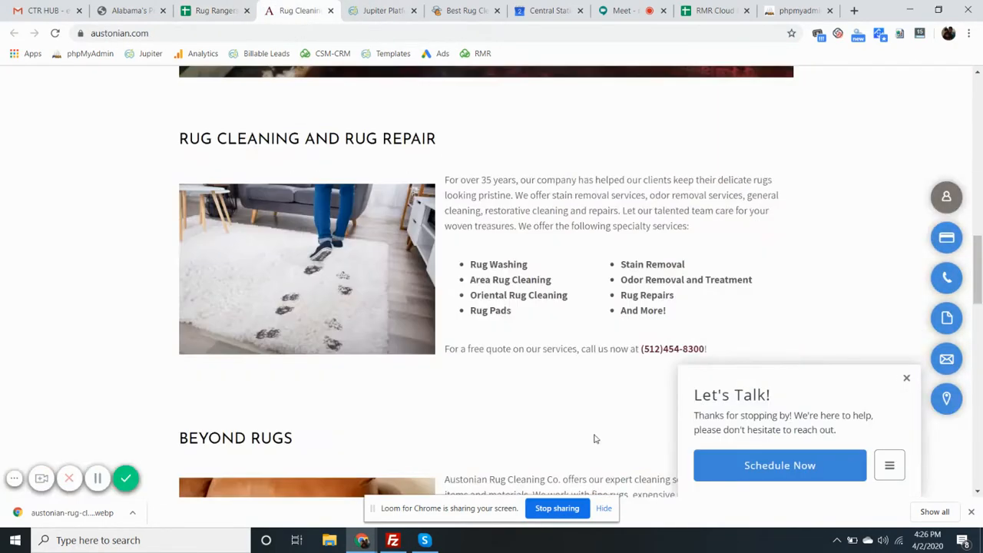
pyautogui.scroll(-2, 590, 446)
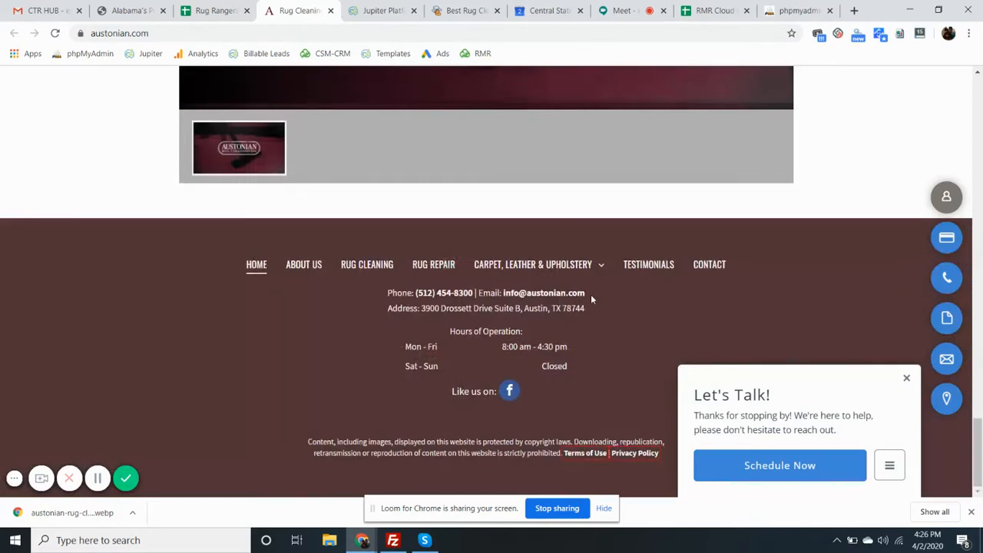
pyautogui.moveTo(587, 294); pyautogui.dragTo(505, 295)
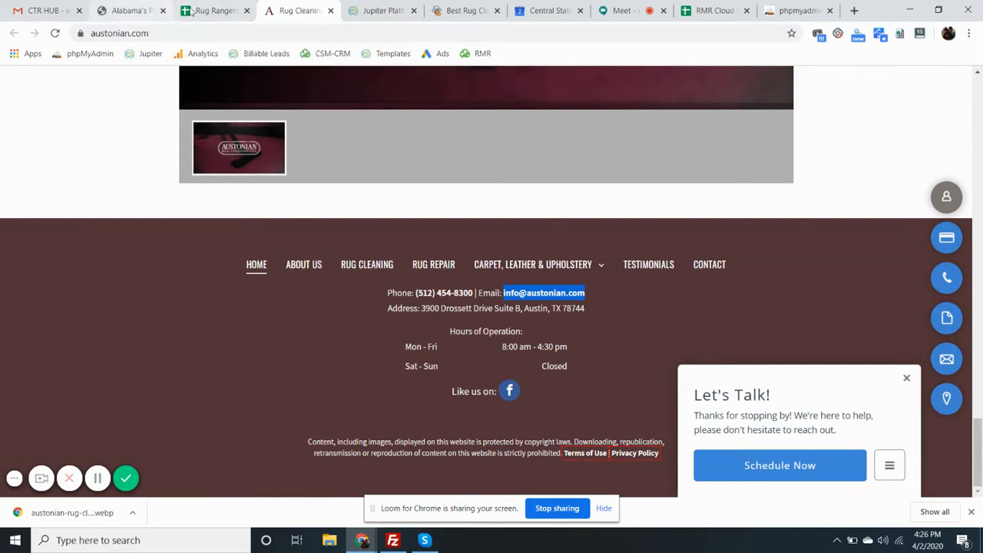
pyautogui.click(217, 12)
pyautogui.hotkey('ctrl', 'c')
pyautogui.press('Right')
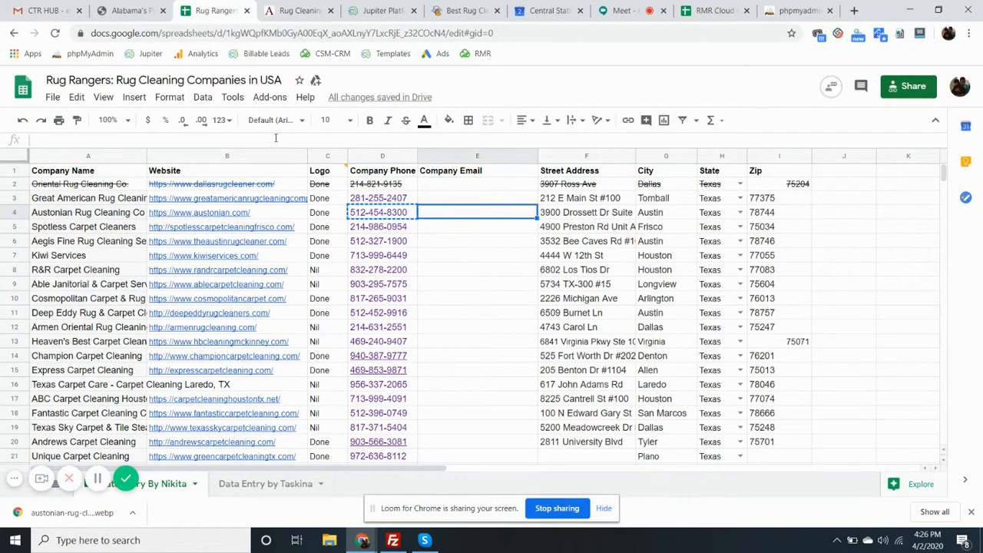
pyautogui.click(275, 138)
pyautogui.hotkey('ctrl', 'v')
pyautogui.click(465, 285)
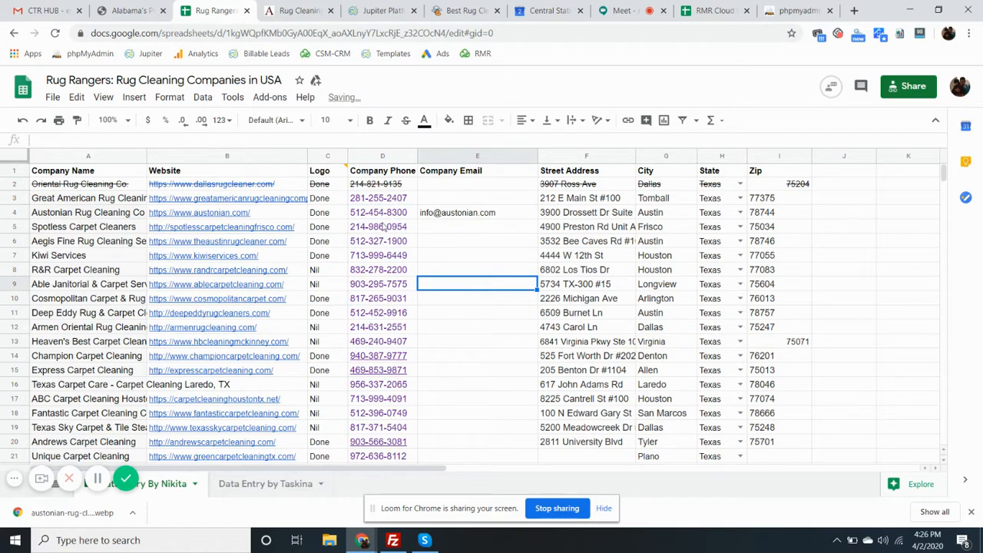
# Step: Paste the copied company e-mail into the new listing's Email field
pyautogui.click(382, 10)
pyautogui.hotkey('ctrl', 'v')
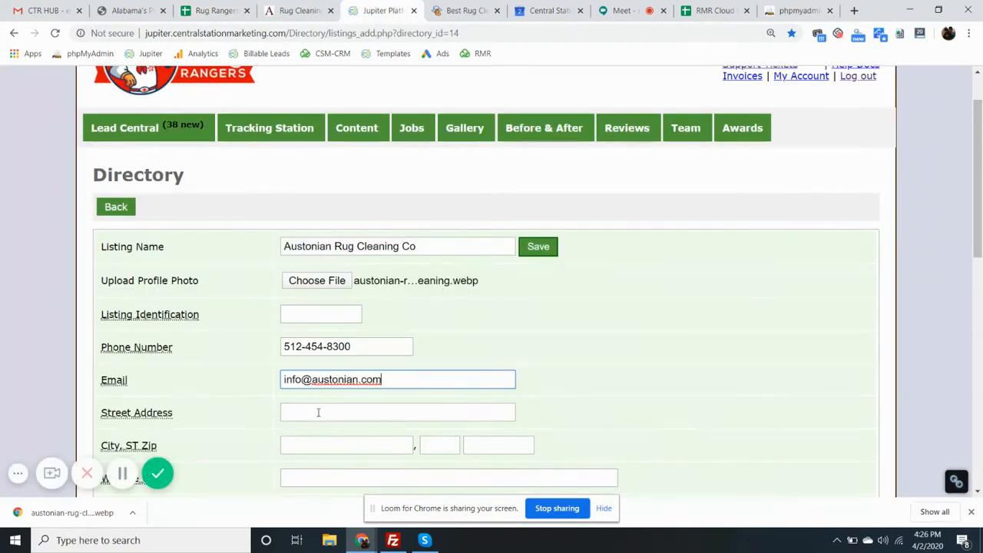
pyautogui.click(316, 414)
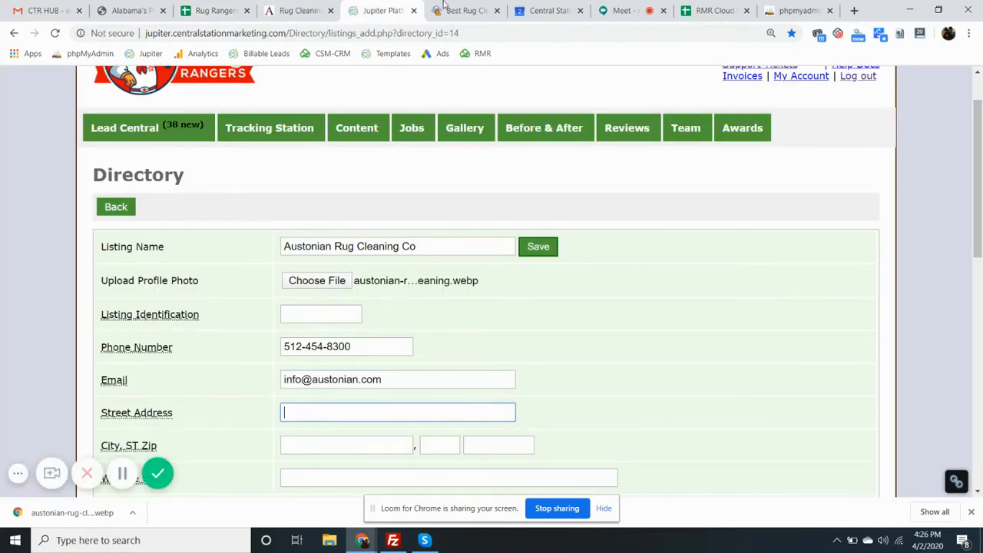
pyautogui.click(221, 10)
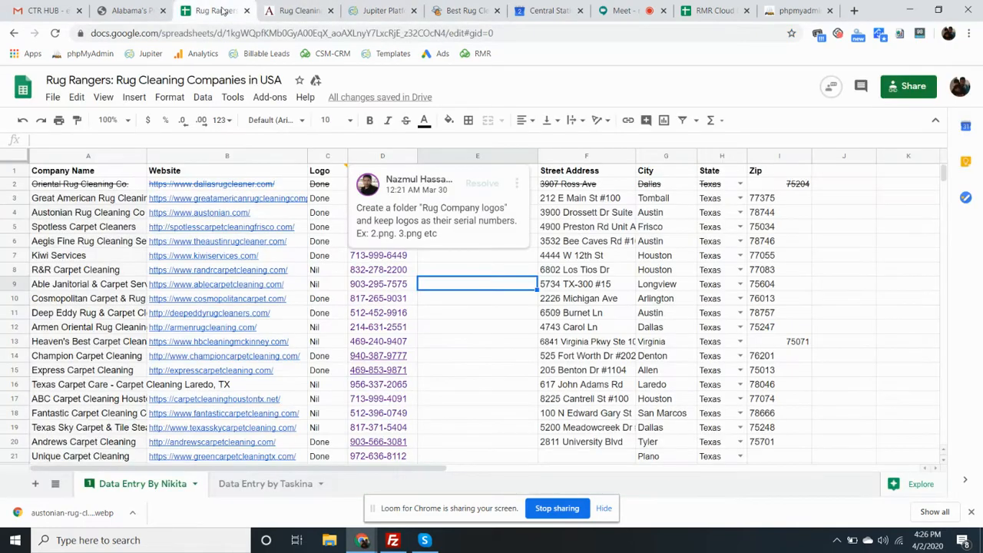
pyautogui.click(577, 286)
pyautogui.hotkey('ctrl', 'c')
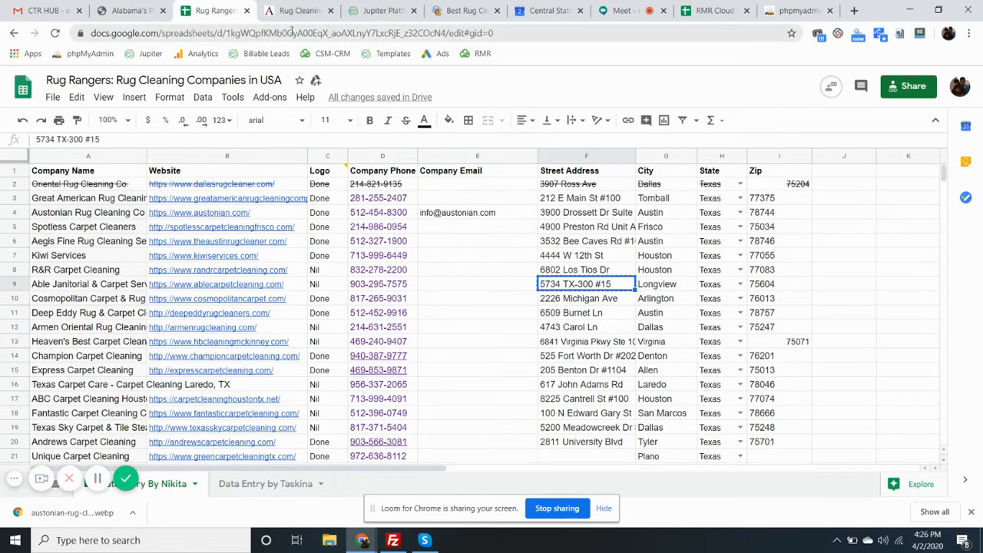
pyautogui.click(381, 10)
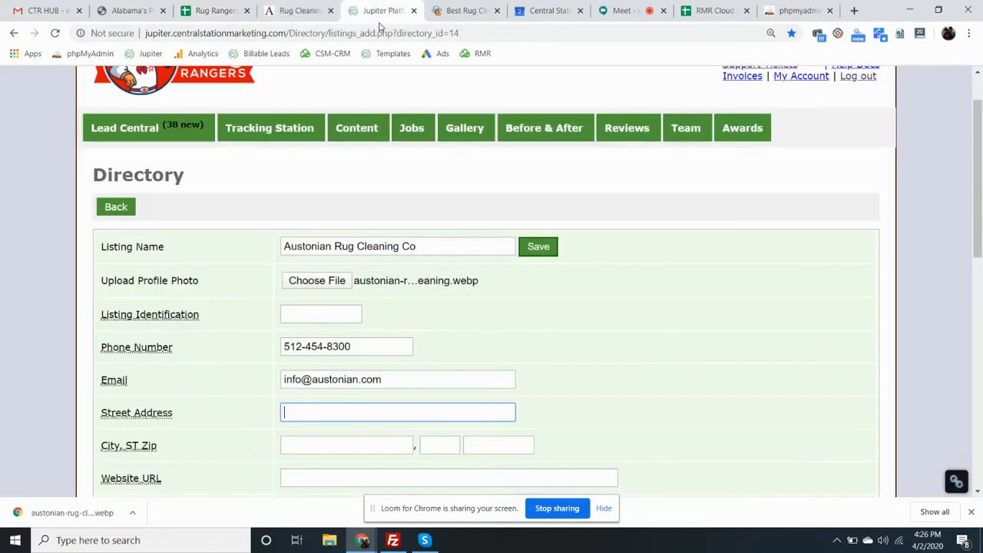
pyautogui.hotkey('ctrl', 'v')
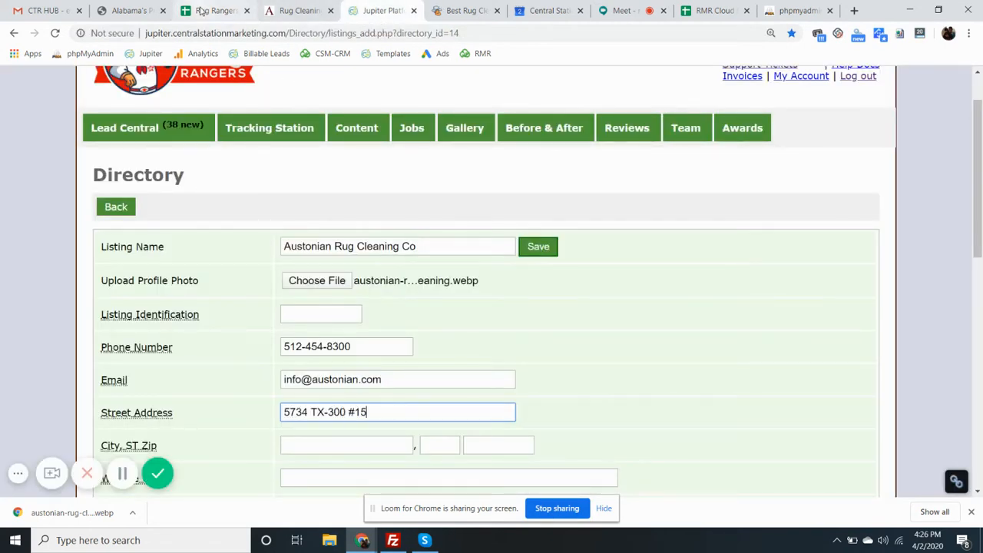
pyautogui.click(200, 10)
pyautogui.click(657, 285)
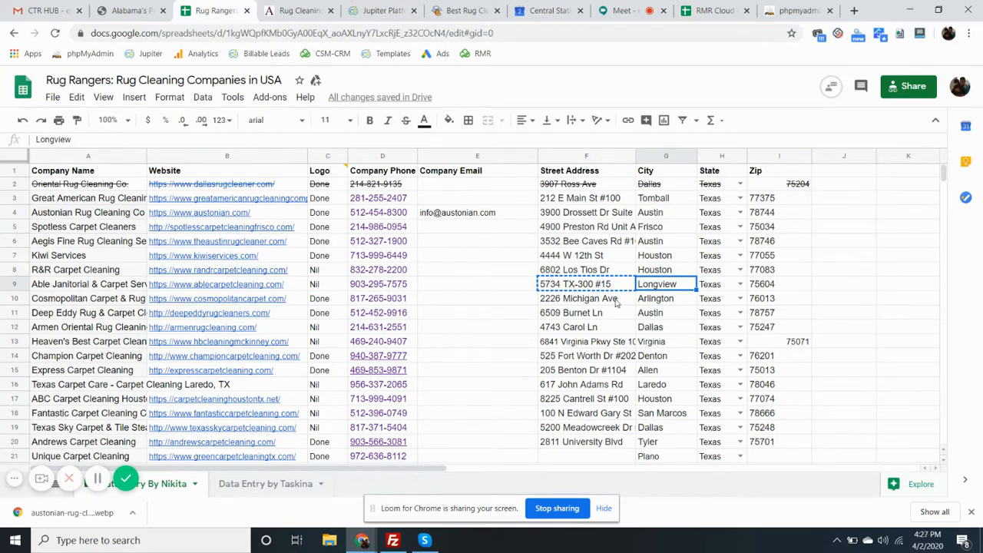
# Step: Copy the Austonian row's street address from the spreadsheet into the listing's Street Address, replacing the entry taken from another company's row
pyautogui.click(581, 213)
pyautogui.hotkey('ctrl', 'c')
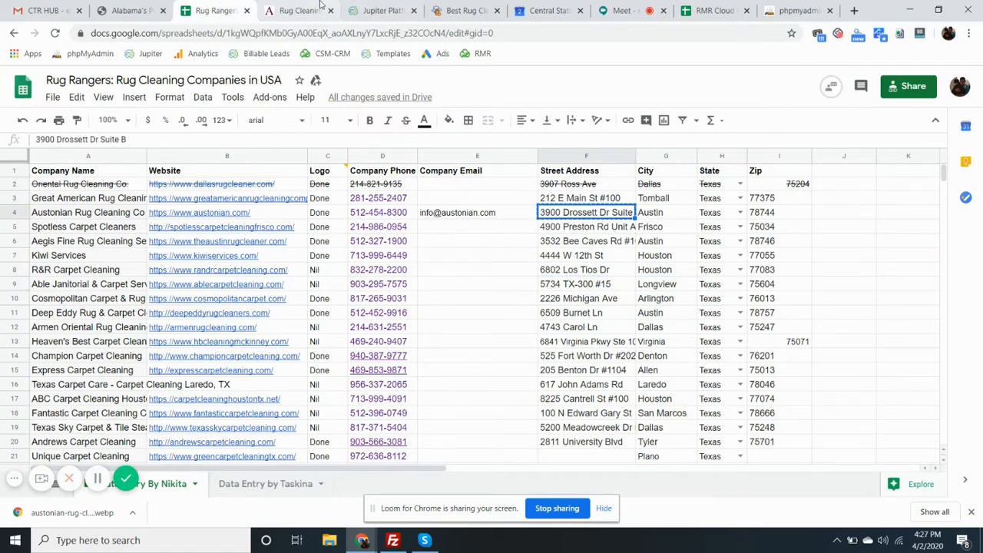
pyautogui.click(360, 11)
pyautogui.click(216, 410)
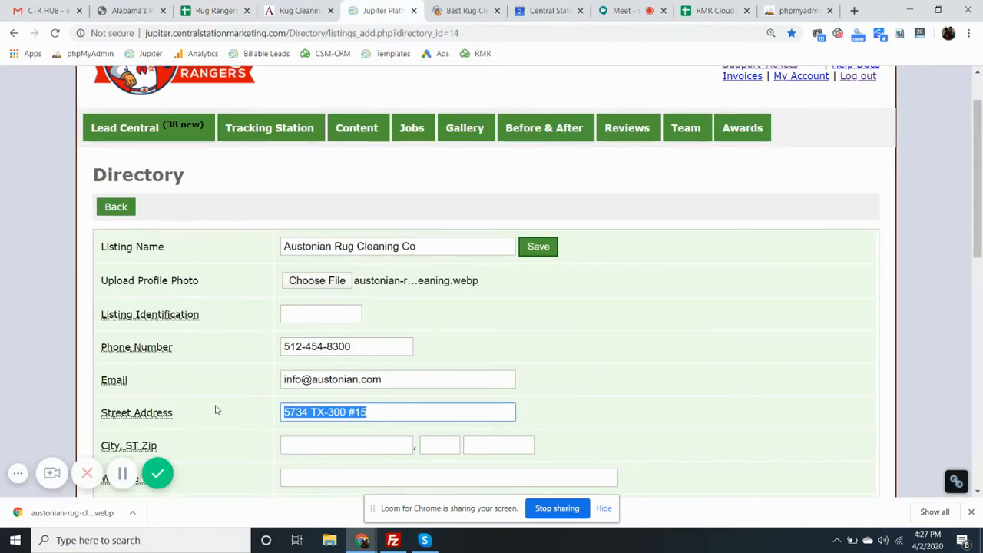
pyautogui.hotkey('ctrl', 'v')
# Step: Set the new listing's city to Austin and its state to TX
pyautogui.press('Tab')
pyautogui.write('Austin')
pyautogui.press('Tab')
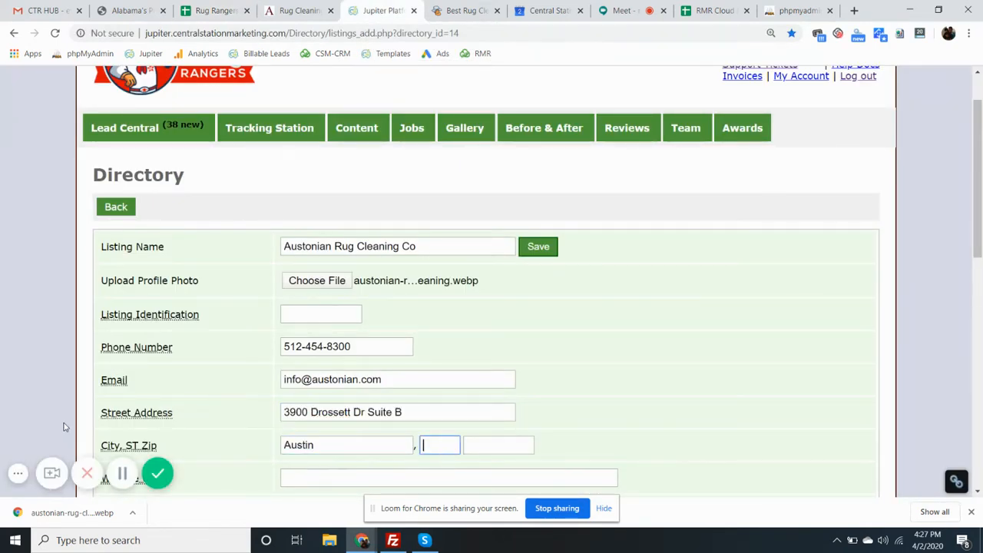
pyautogui.write('TX')
pyautogui.press('Tab')
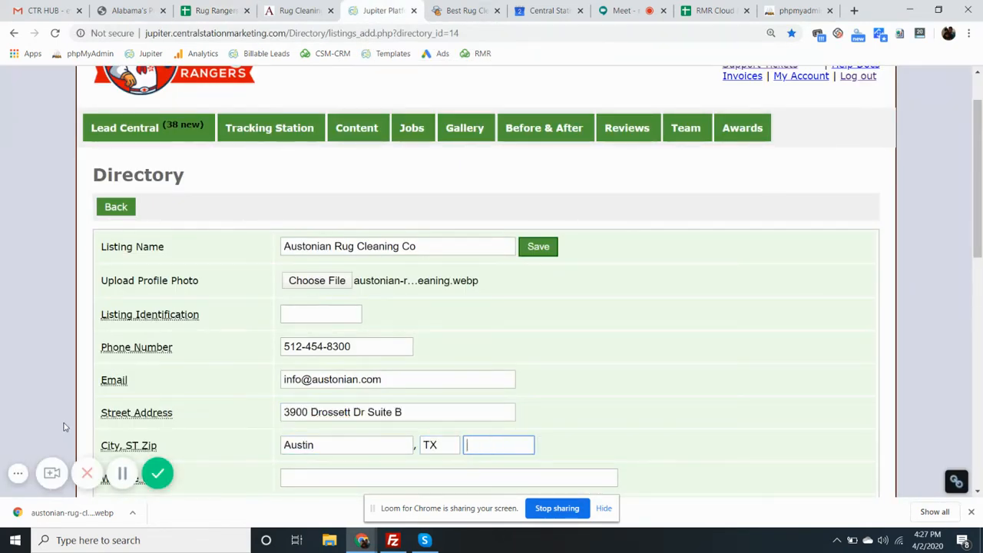
# Step: Copy the Austonian row's zip code from the spreadsheet into the new listing's Zip field
pyautogui.click(216, 11)
pyautogui.click(764, 214)
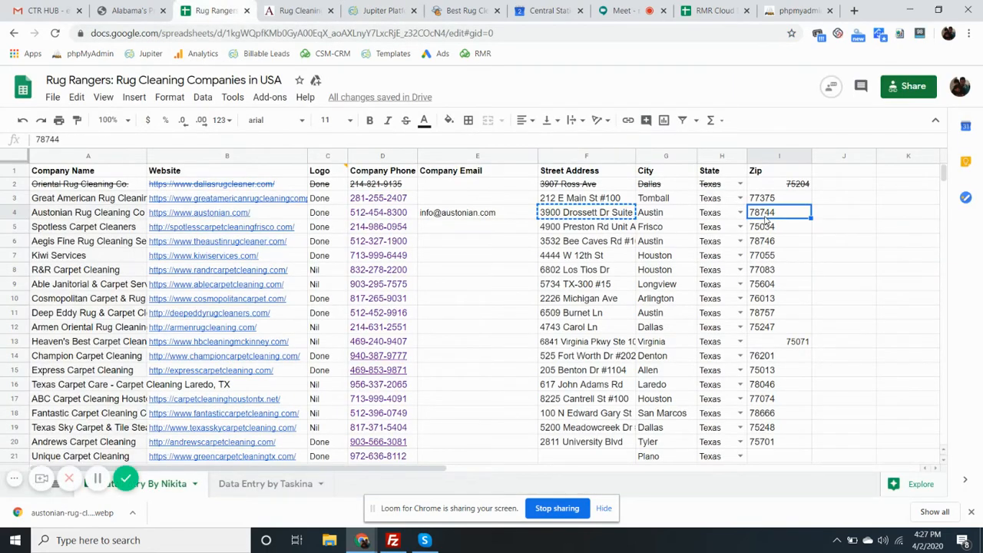
pyautogui.hotkey('ctrl', 'c')
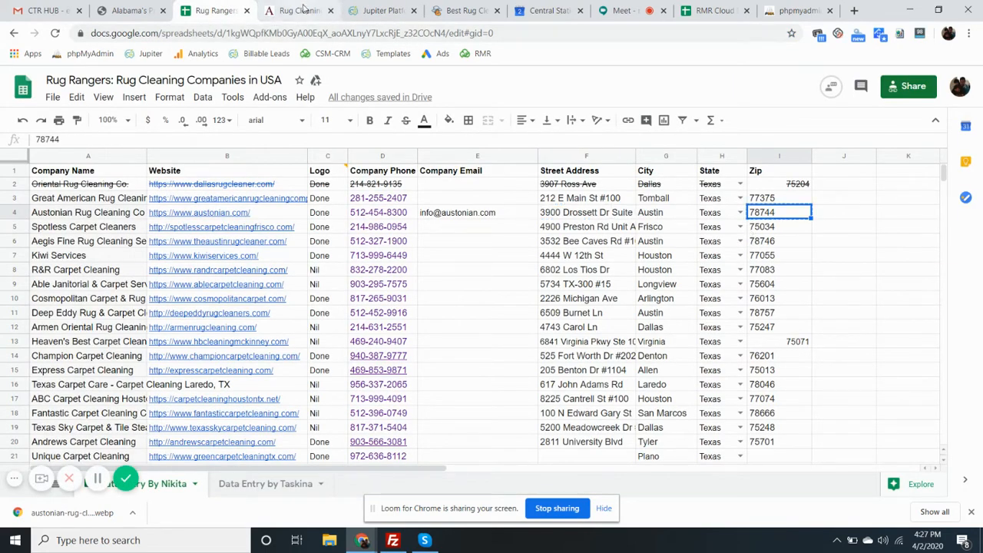
pyautogui.click(376, 11)
pyautogui.hotkey('ctrl', 'v')
pyautogui.scroll(-3, 326, 325)
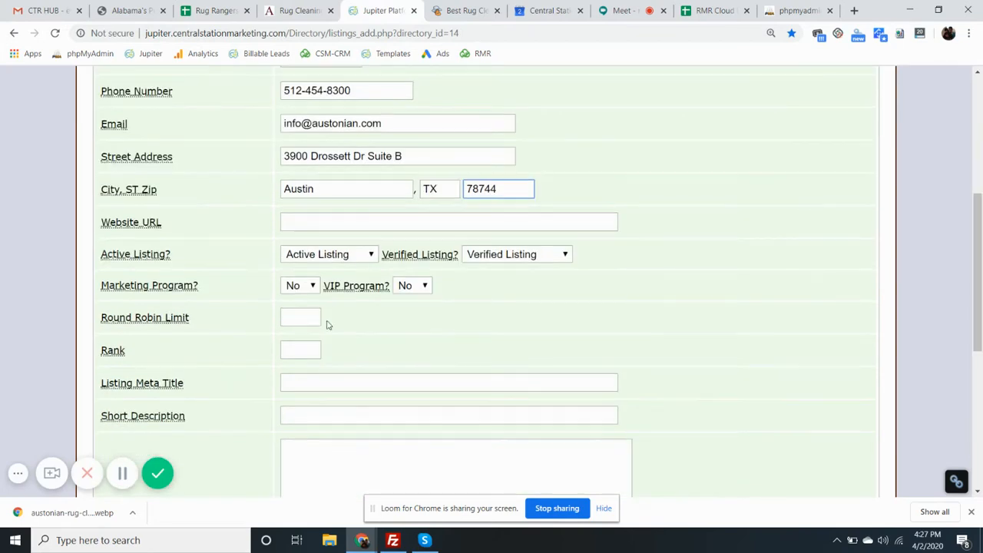
pyautogui.click(342, 219)
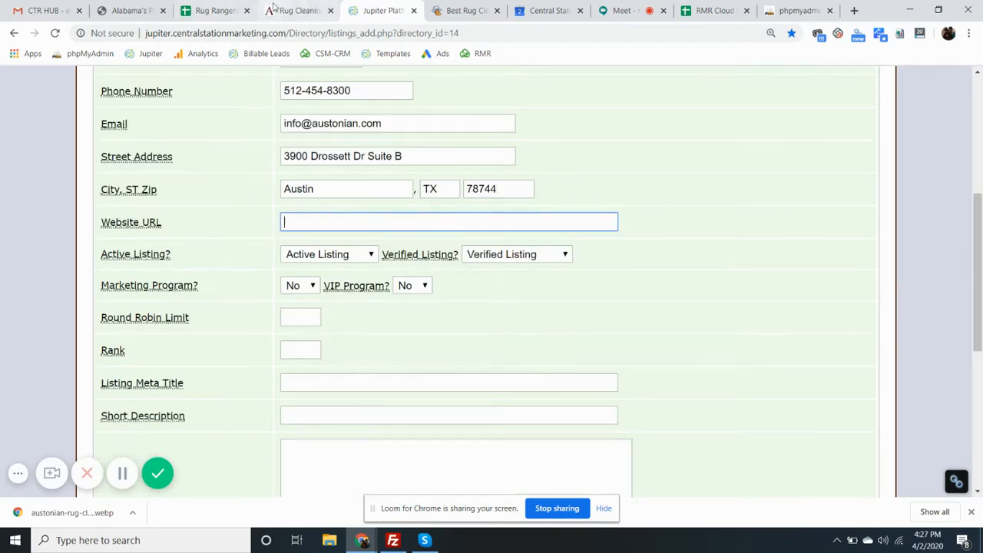
pyautogui.click(301, 9)
pyautogui.click(154, 34)
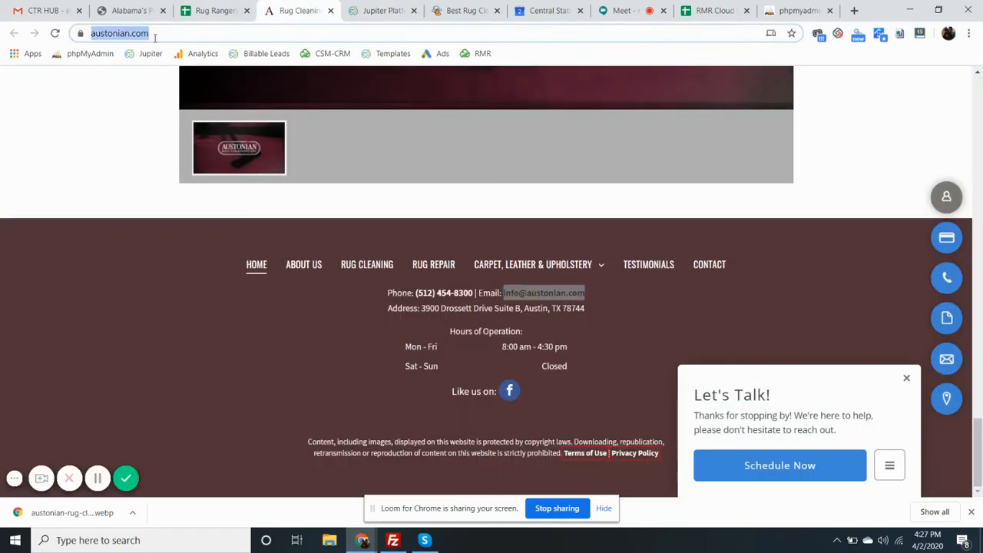
pyautogui.click(379, 11)
pyautogui.hotkey('ctrl', 'v')
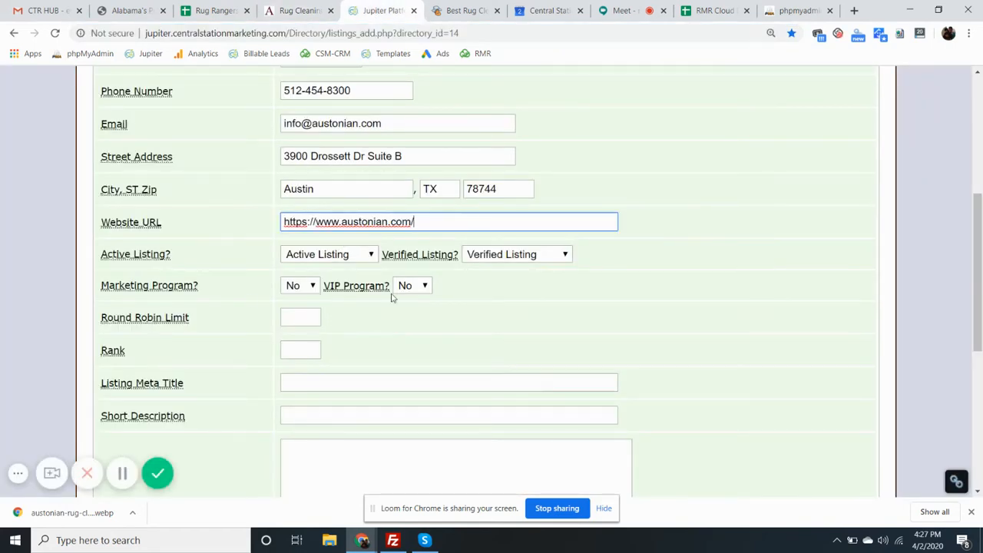
pyautogui.click(472, 289)
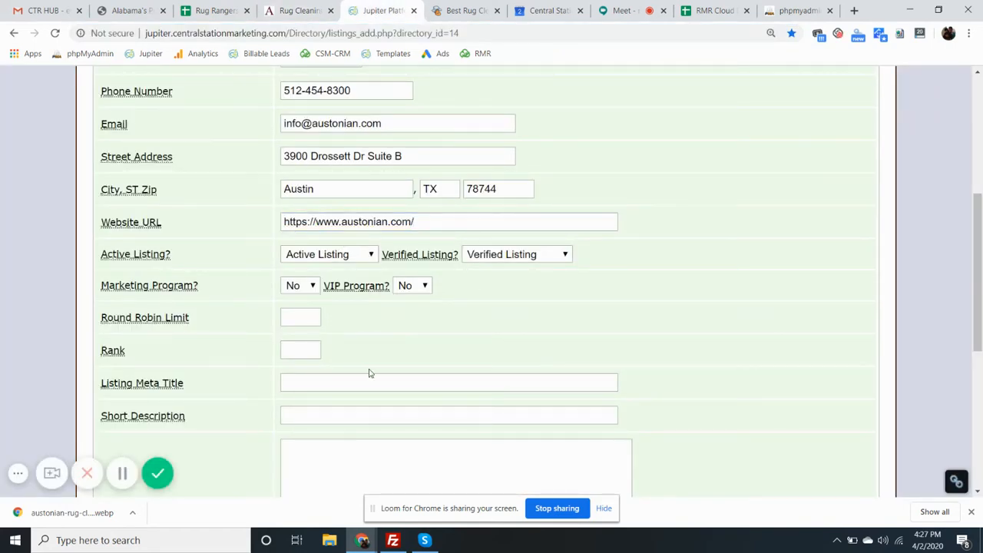
pyautogui.moveTo(347, 354); pyautogui.dragTo(106, 293)
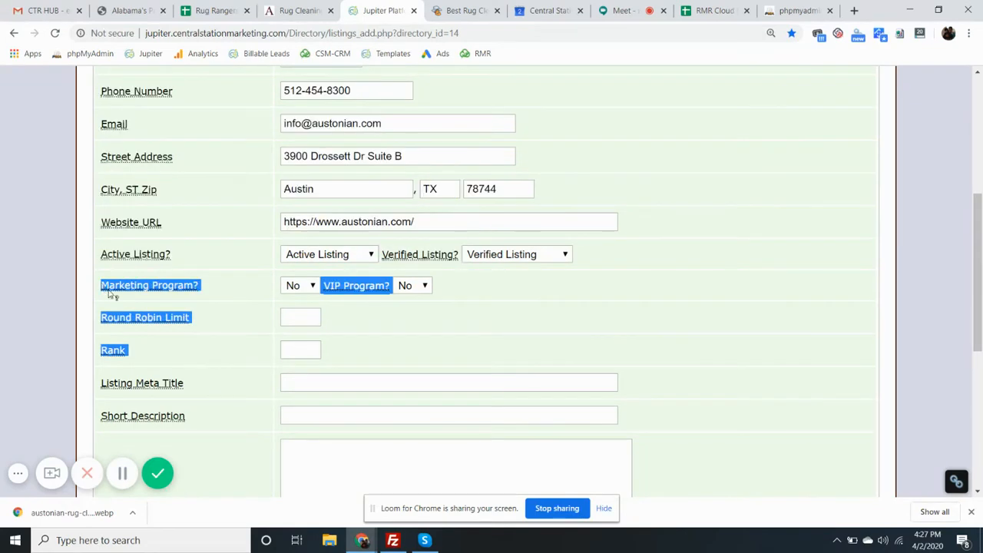
pyautogui.click(228, 352)
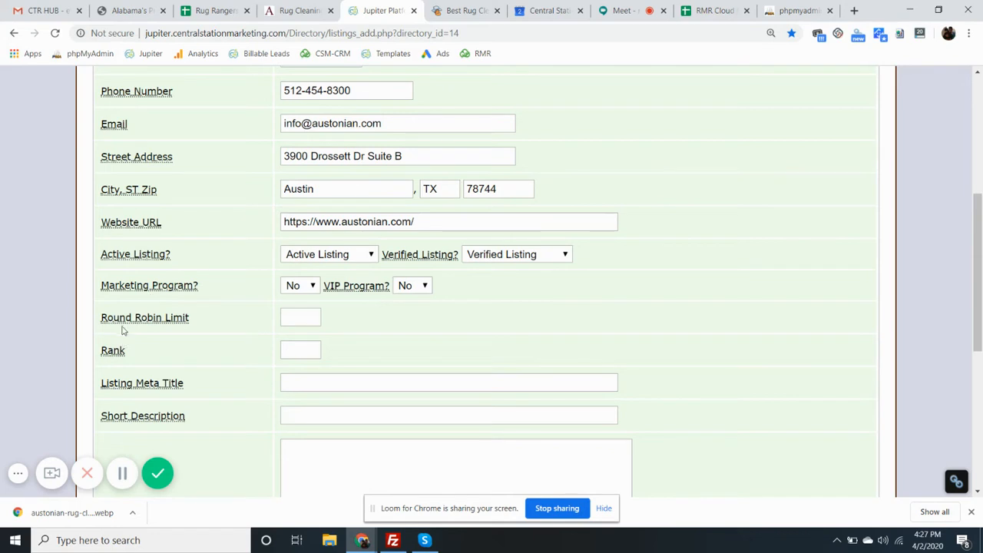
# Step: Make the Listing Meta Title ready for entry and open the source code of the Austonian home page
pyautogui.click(302, 376)
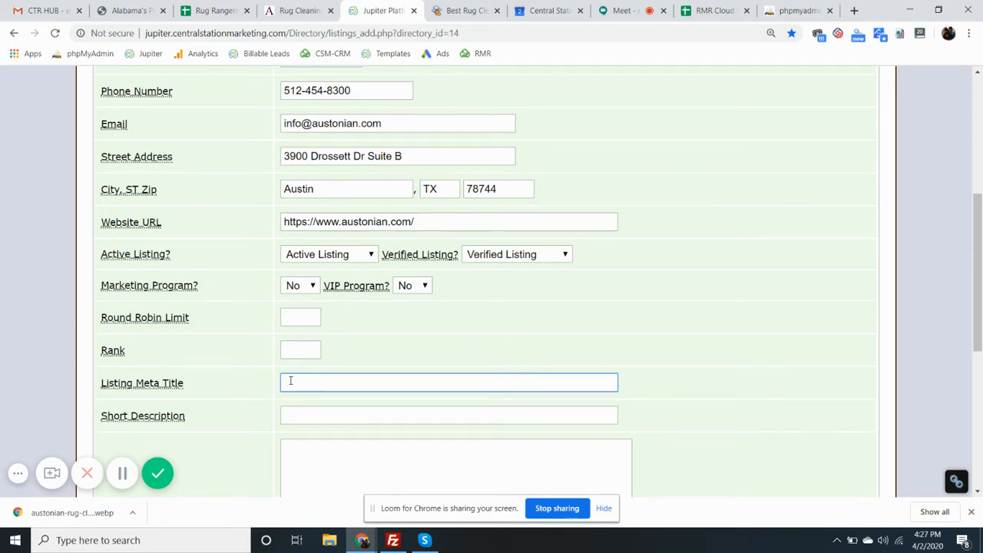
pyautogui.click(292, 11)
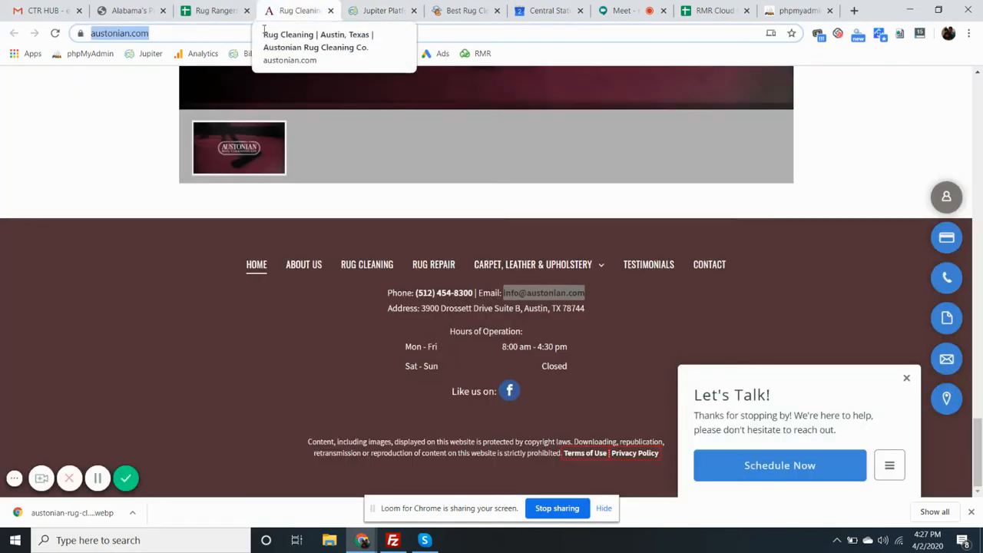
pyautogui.click(118, 182)
pyautogui.rightClick(119, 182)
pyautogui.click(171, 338)
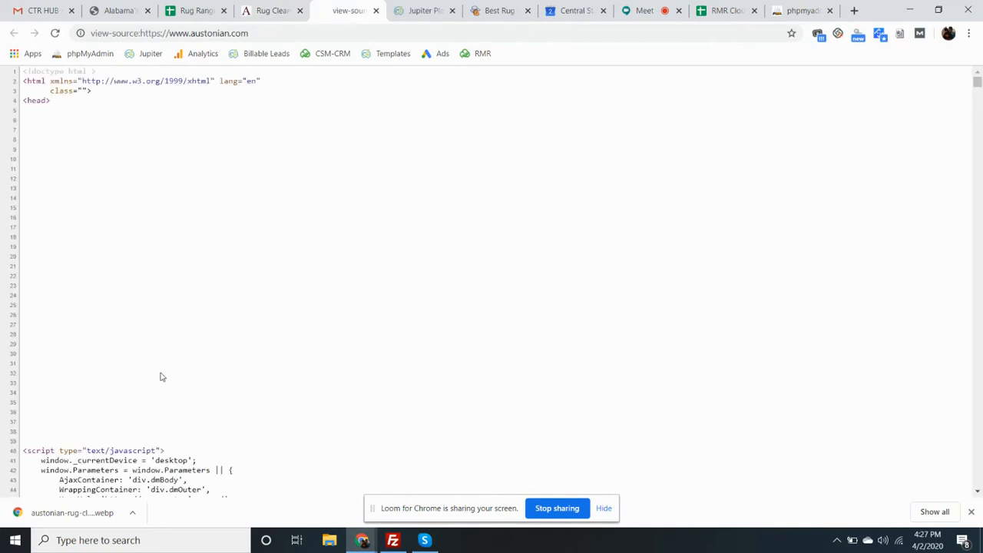
pyautogui.scroll(-10, 161, 377)
pyautogui.scroll(5, 165, 344)
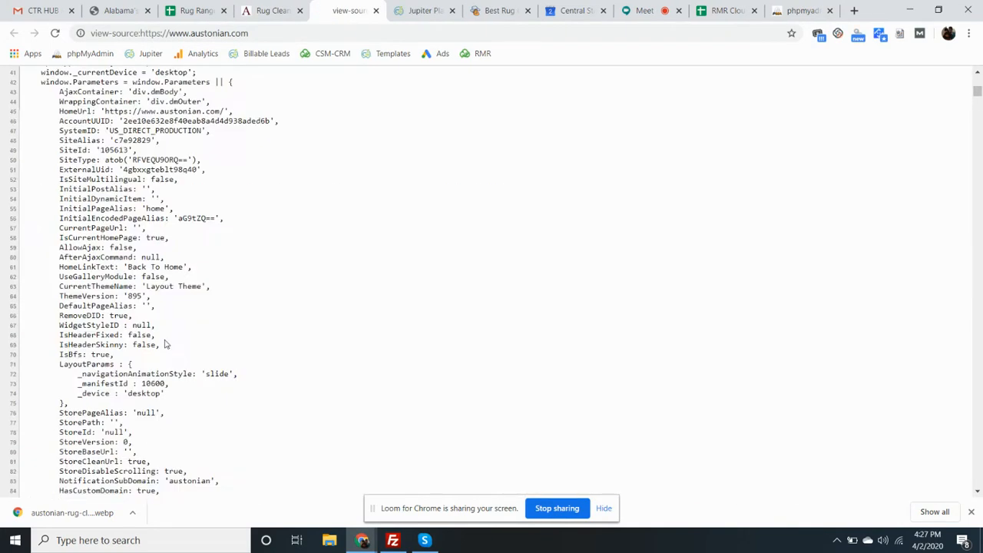
pyautogui.scroll(5, 158, 357)
# Step: Search the page source for "title" and narrow the search to "<title>" to locate the page's title tag
pyautogui.hotkey('ctrl', 'f')
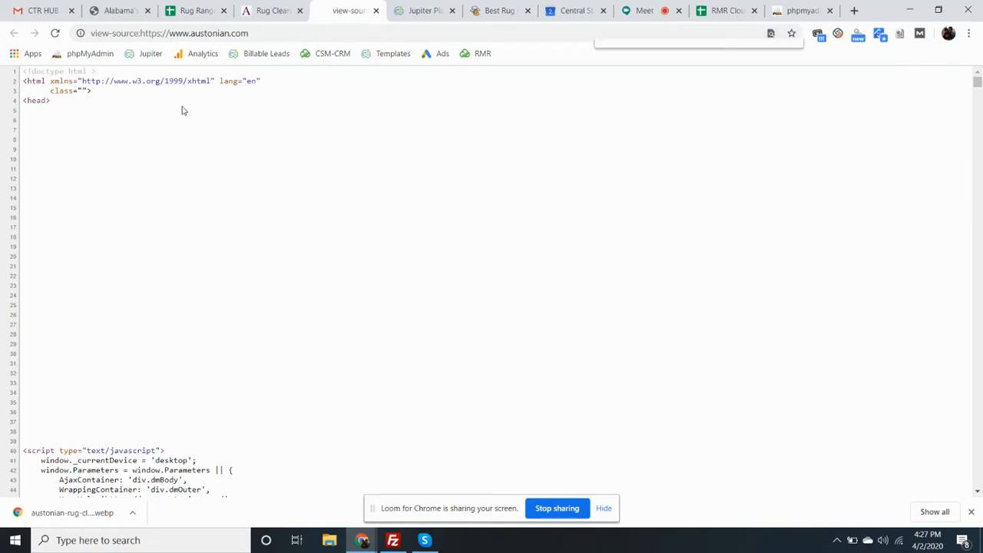
pyautogui.write('title')
pyautogui.press('Return')
pyautogui.press('Return')
pyautogui.press('Return')
pyautogui.press('Return')
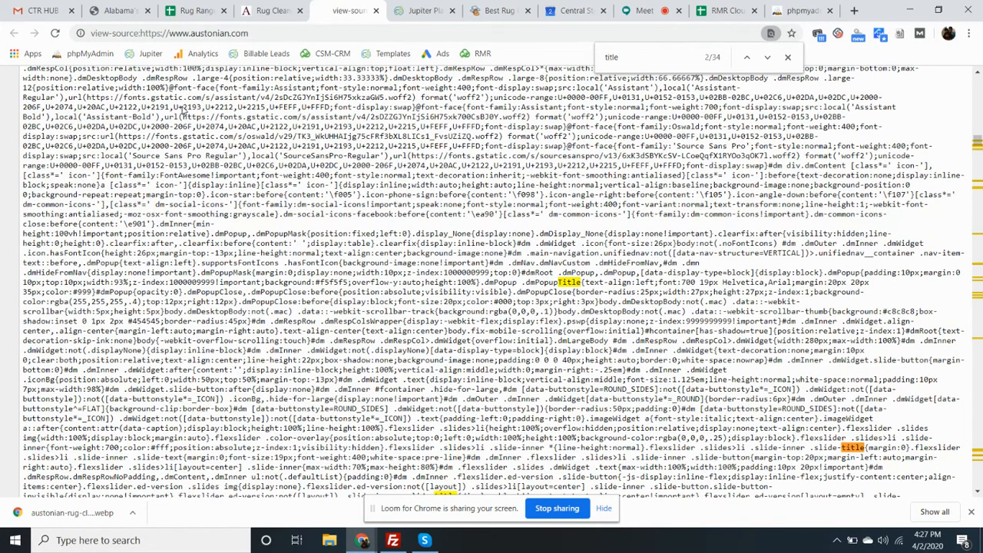
pyautogui.press('Return')
pyautogui.press('Return')
pyautogui.press('Return')
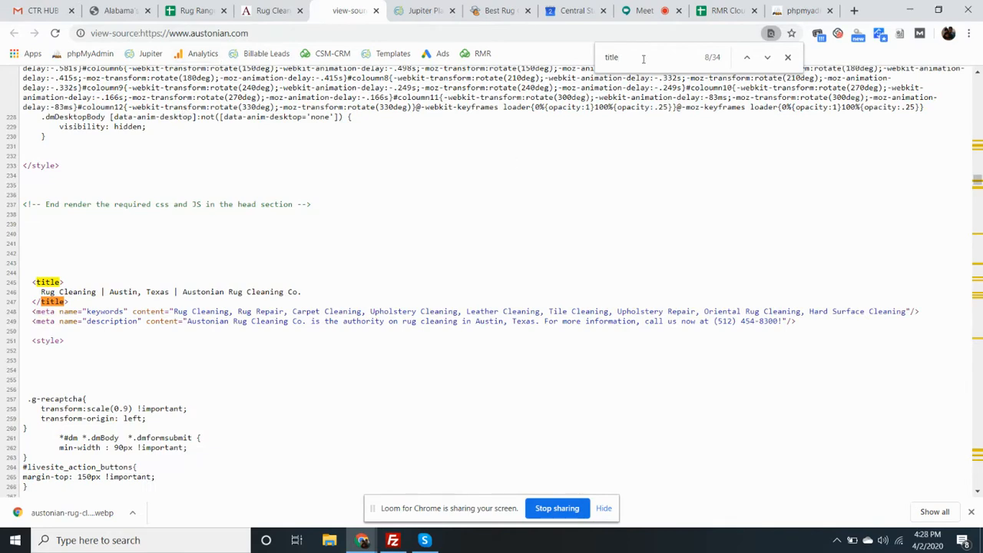
pyautogui.moveTo(643, 60); pyautogui.dragTo(378, 56)
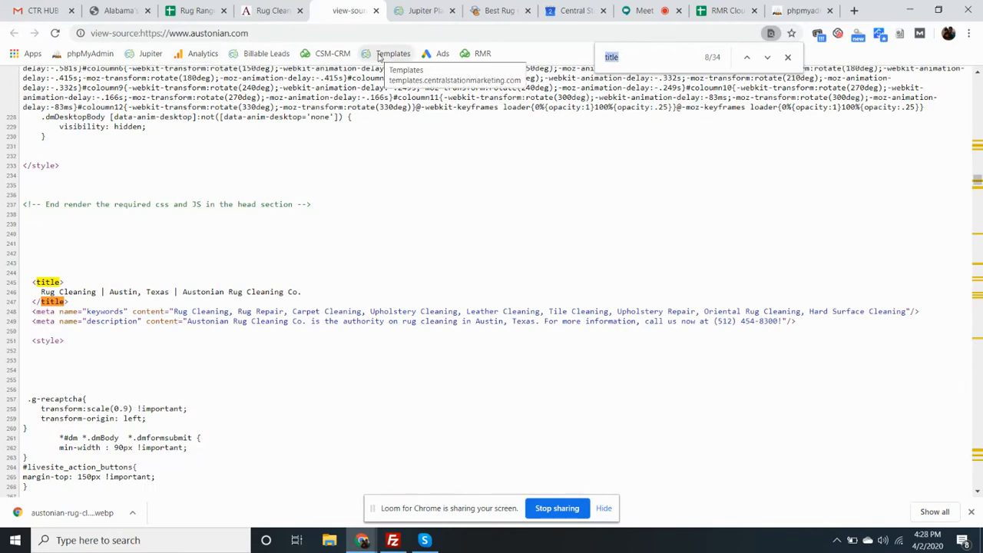
pyautogui.write('<title')
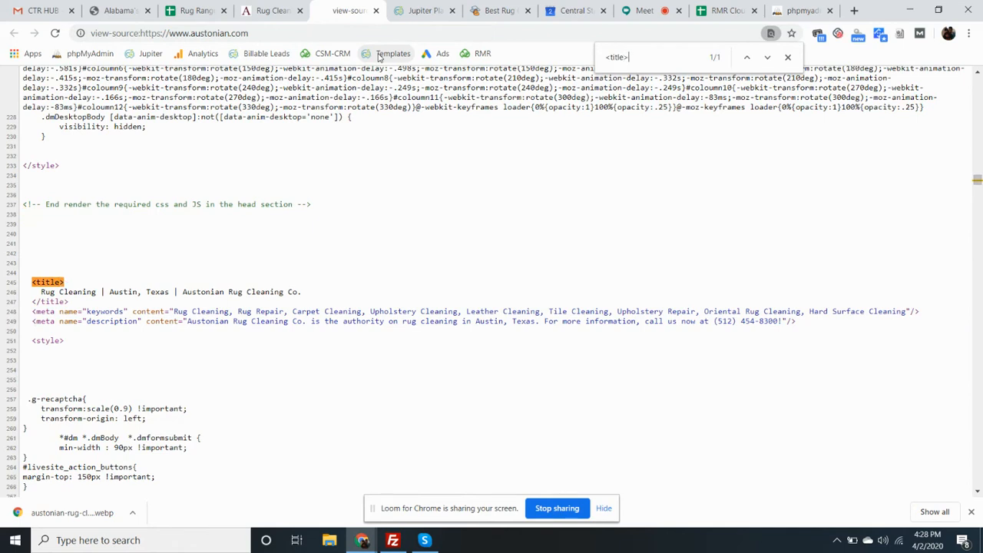
pyautogui.moveTo(632, 57); pyautogui.dragTo(553, 58)
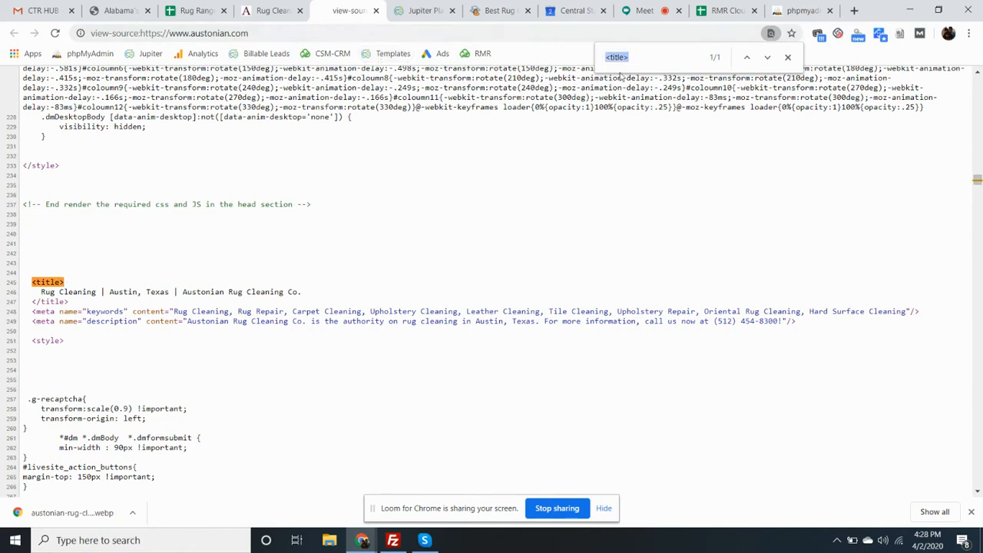
# Step: Copy the page title "Rug Cleaning | Austin, Texas | Austonian Rug Cleaning Co." from the source into the Listing Meta Title
pyautogui.moveTo(41, 292); pyautogui.dragTo(309, 297)
pyautogui.hotkey('ctrl', 'c')
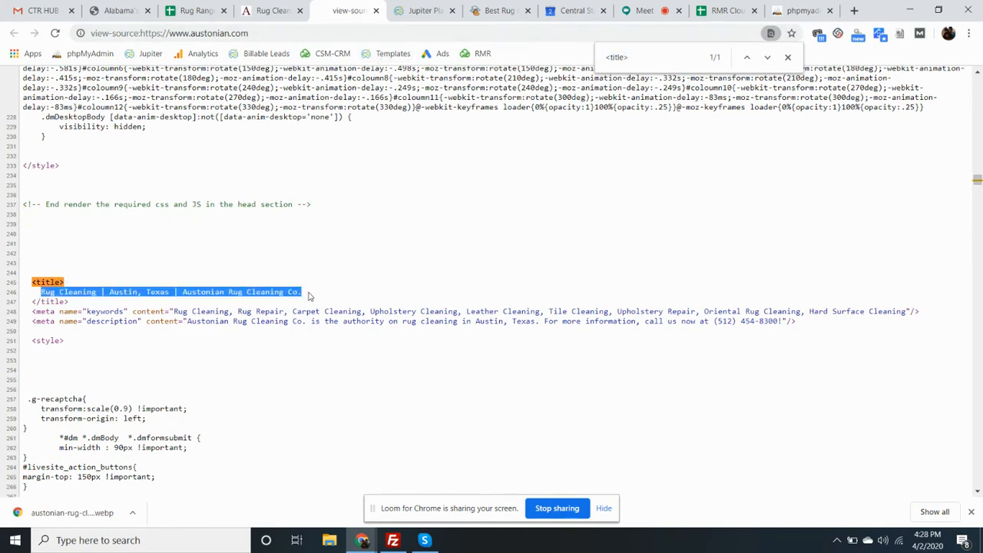
pyautogui.click(195, 11)
pyautogui.click(422, 16)
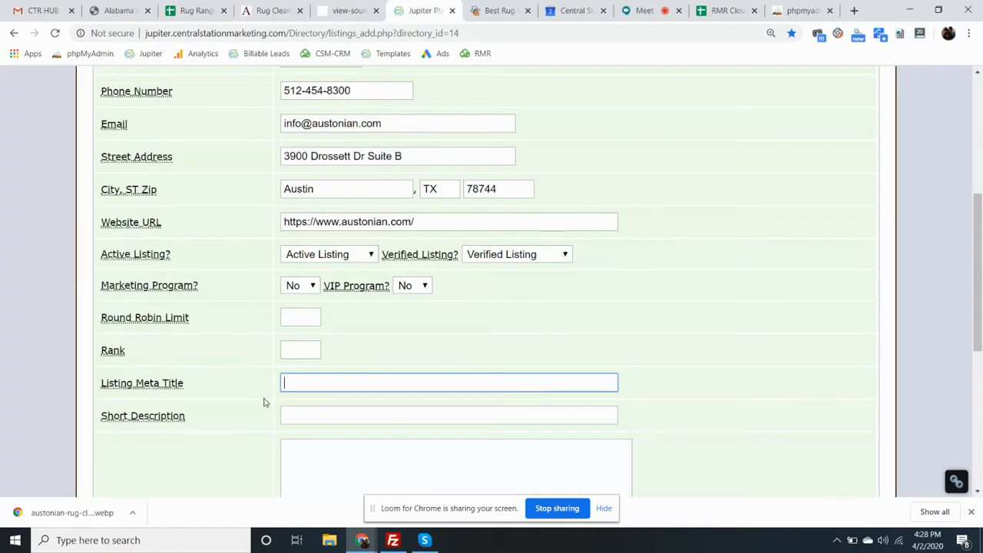
pyautogui.hotkey('ctrl', 'v')
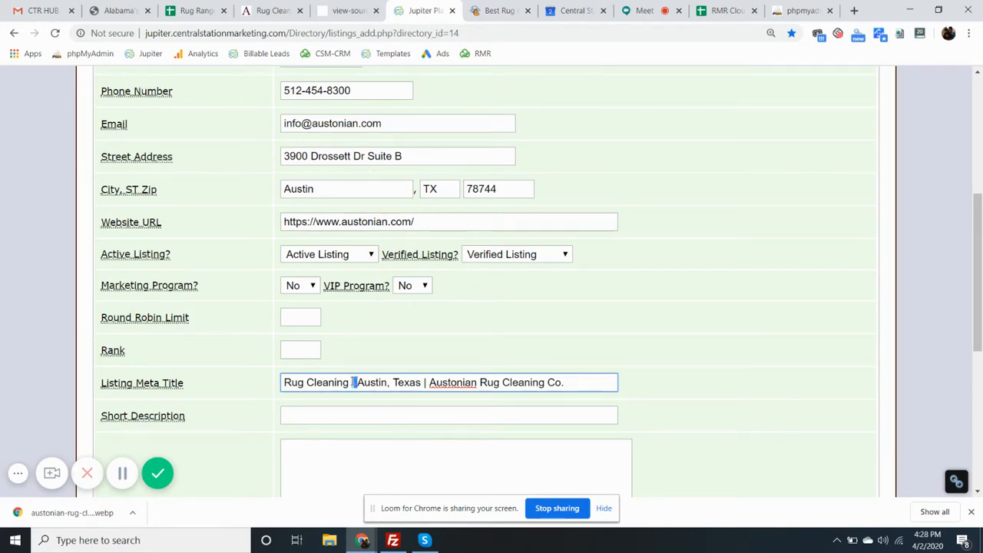
# Step: Reword the Listing Meta Title to "Rug Cleaning in Austin, TX by Austonian Rug Cleaning Co."
pyautogui.write('In')
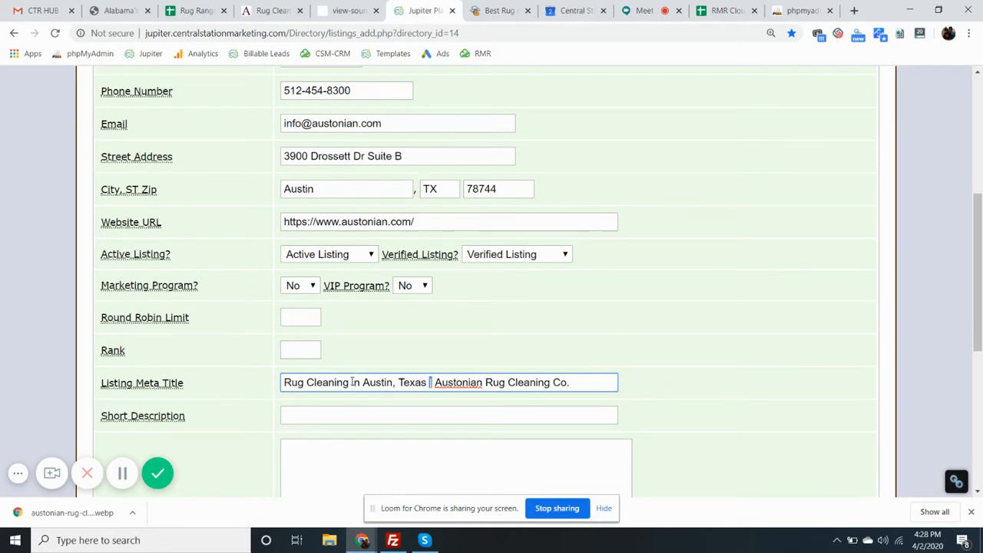
pyautogui.write('by')
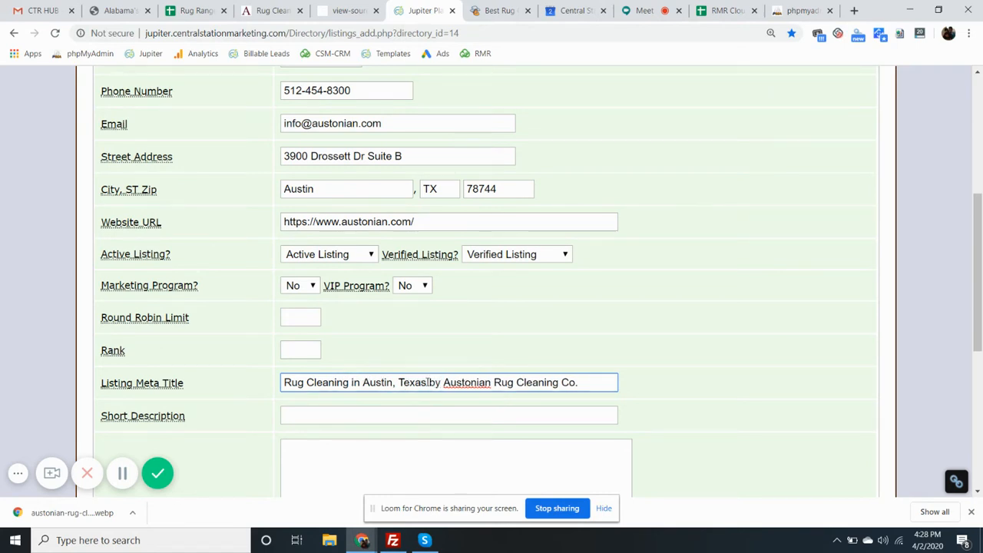
pyautogui.moveTo(427, 382); pyautogui.dragTo(399, 383)
pyautogui.write('TX')
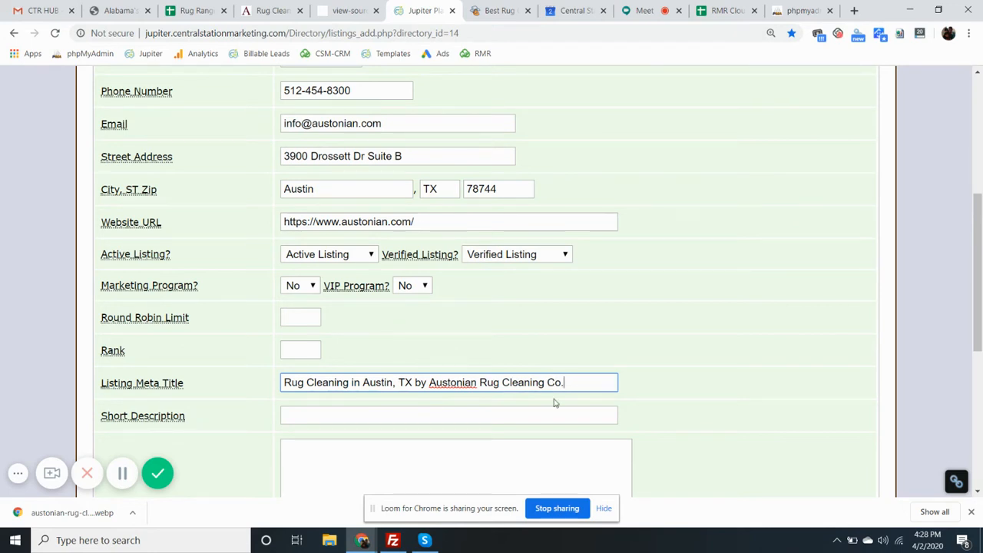
# Step: Make the Short Description ready for entry and review the short descriptions of the existing Texas listings on the Rug Rangers site
pyautogui.click(376, 416)
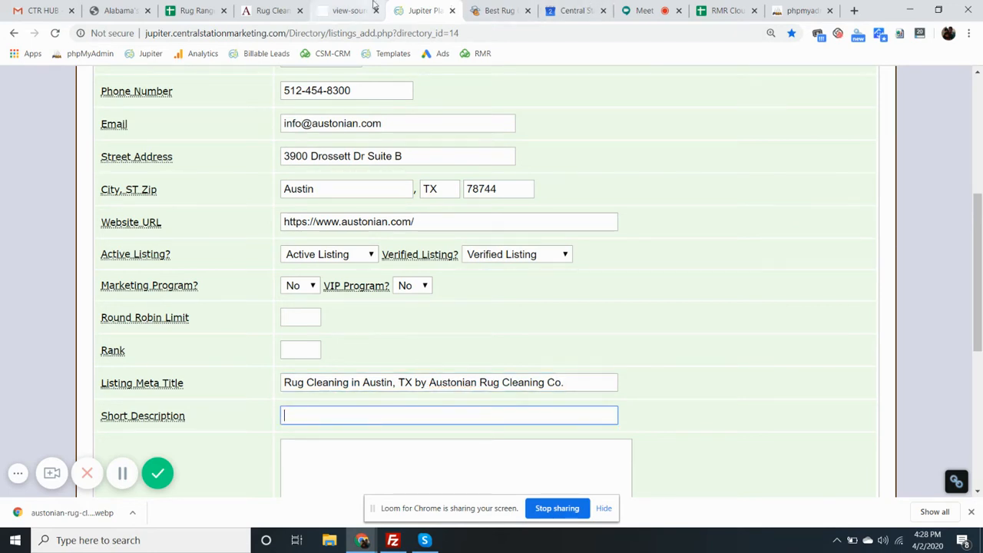
pyautogui.click(270, 11)
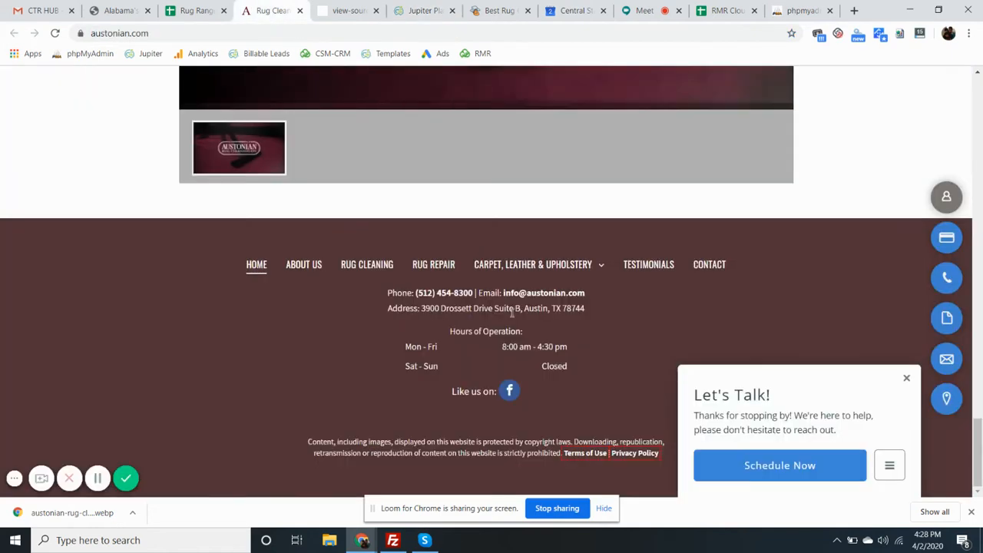
pyautogui.scroll(5, 620, 352)
pyautogui.scroll(7, 619, 351)
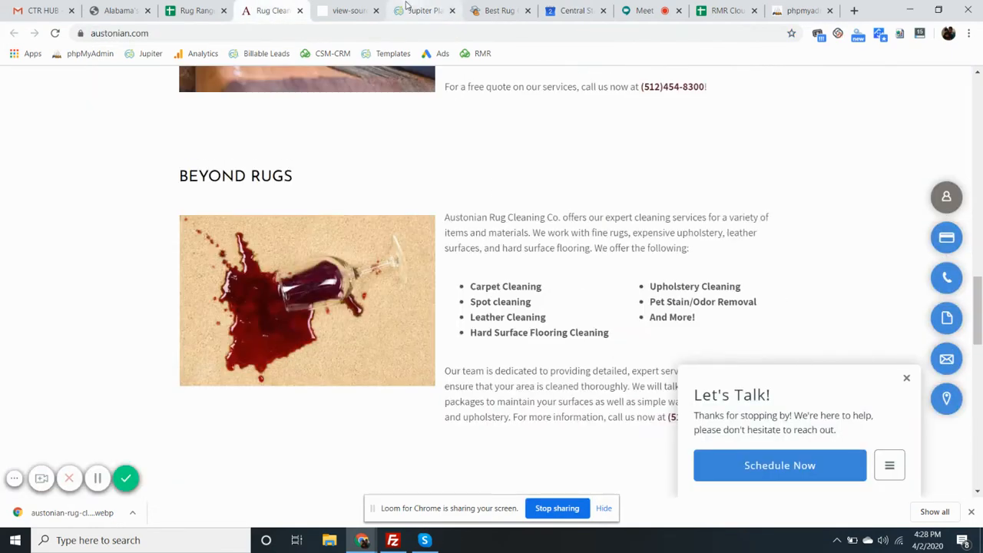
pyautogui.click(499, 11)
pyautogui.moveTo(209, 337); pyautogui.dragTo(127, 305)
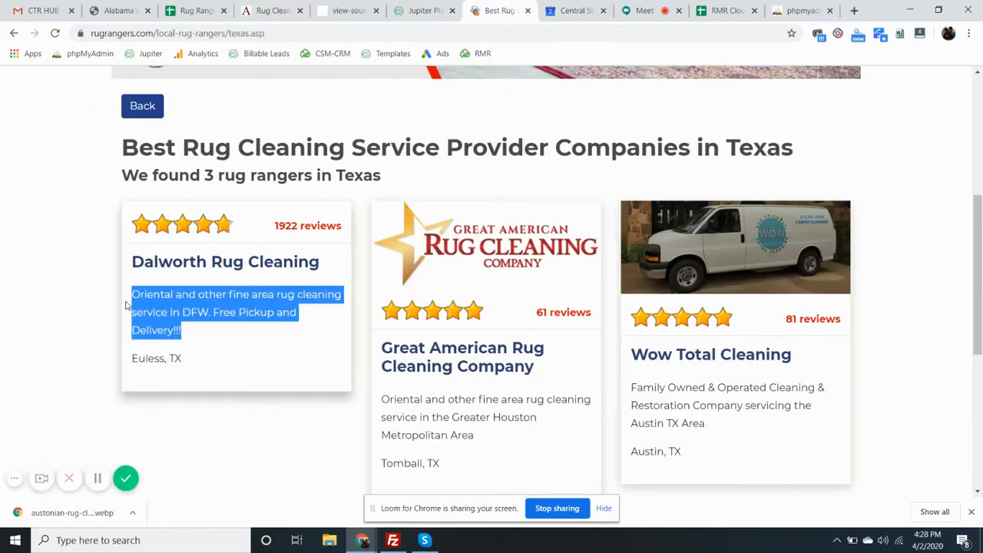
pyautogui.moveTo(475, 434); pyautogui.dragTo(378, 406)
# Step: Check the individual Rug Rangers pages of Great American Rug Cleaning Company, Wow Total Cleaning and Dalworth Rug Cleaning from the Texas list
pyautogui.click(450, 359)
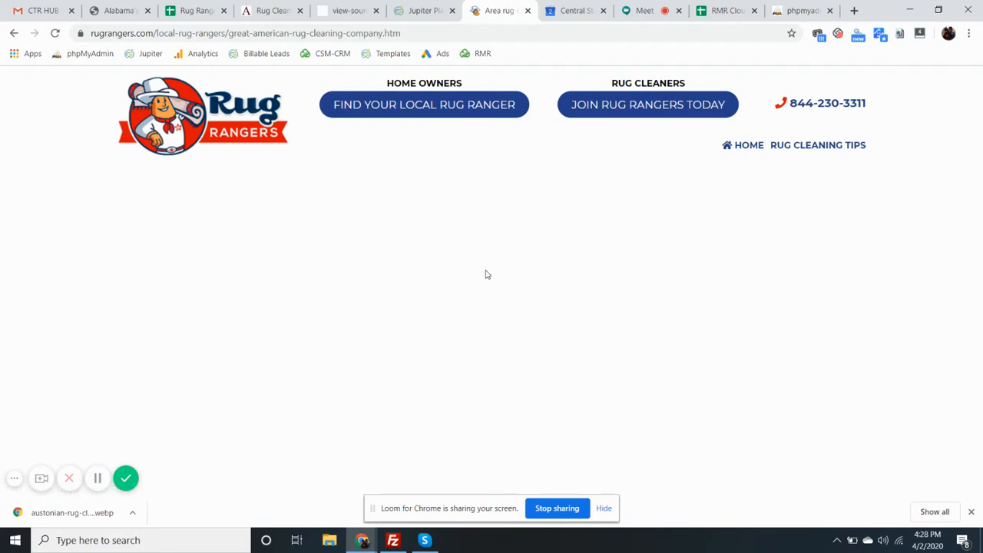
pyautogui.click(14, 33)
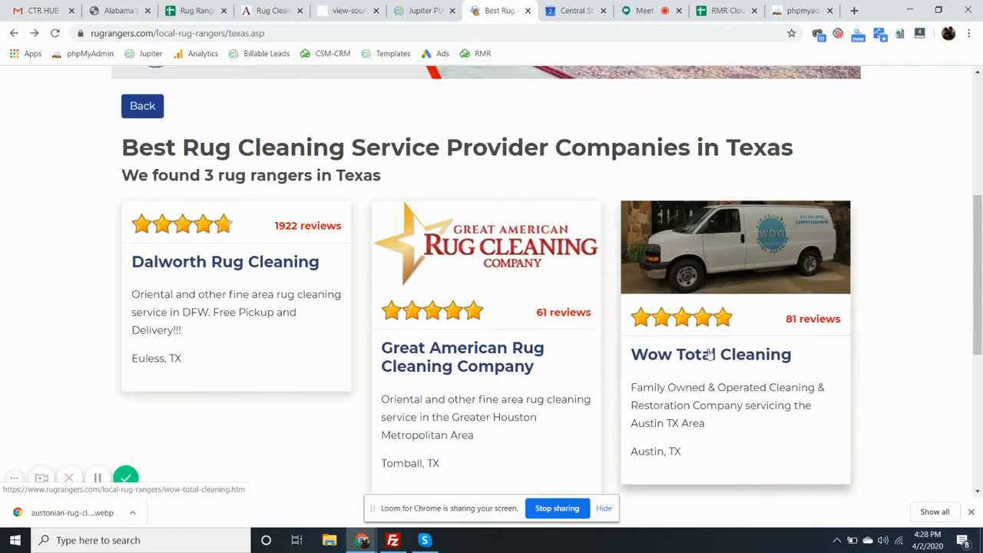
pyautogui.click(709, 354)
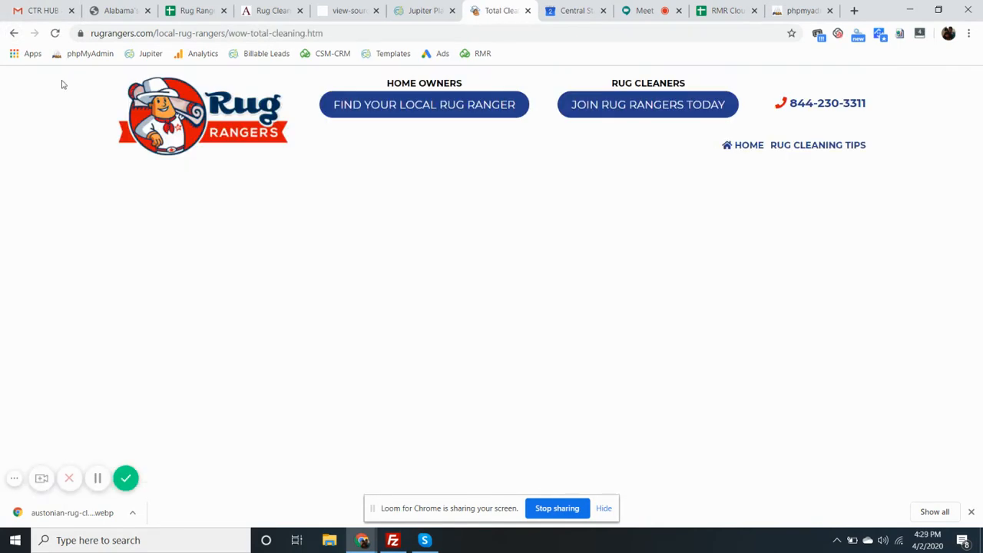
pyautogui.click(14, 33)
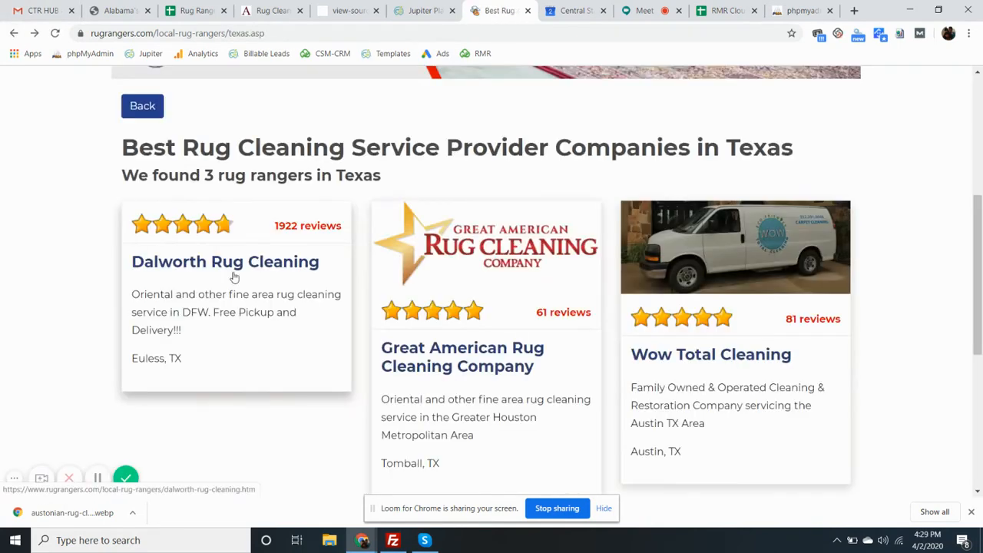
pyautogui.click(234, 275)
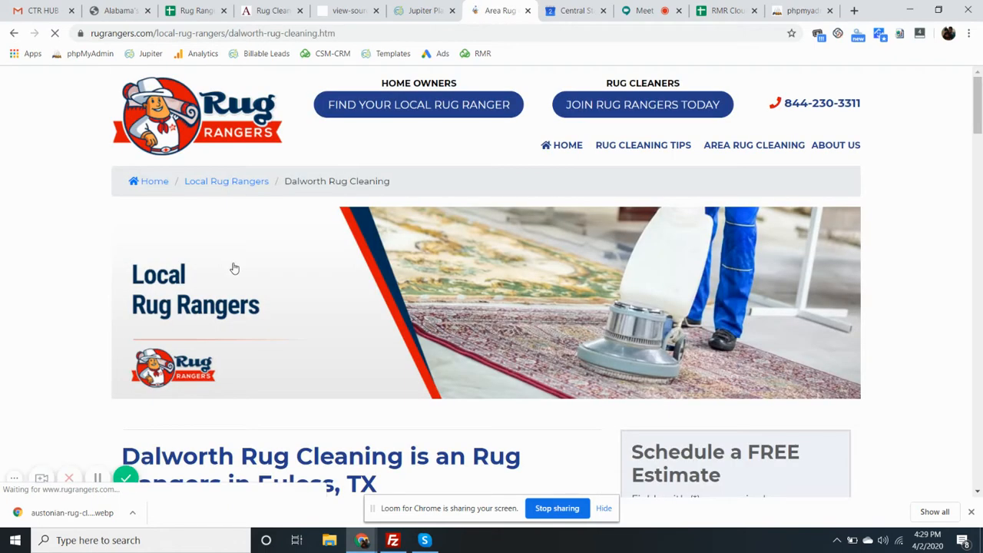
pyautogui.click(14, 33)
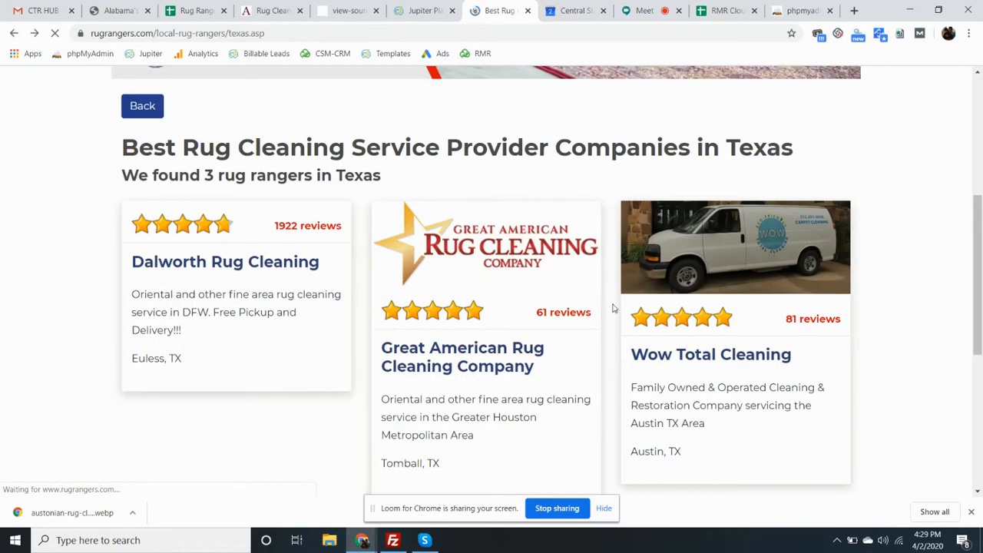
pyautogui.scroll(-1, 684, 302)
pyautogui.click(685, 302)
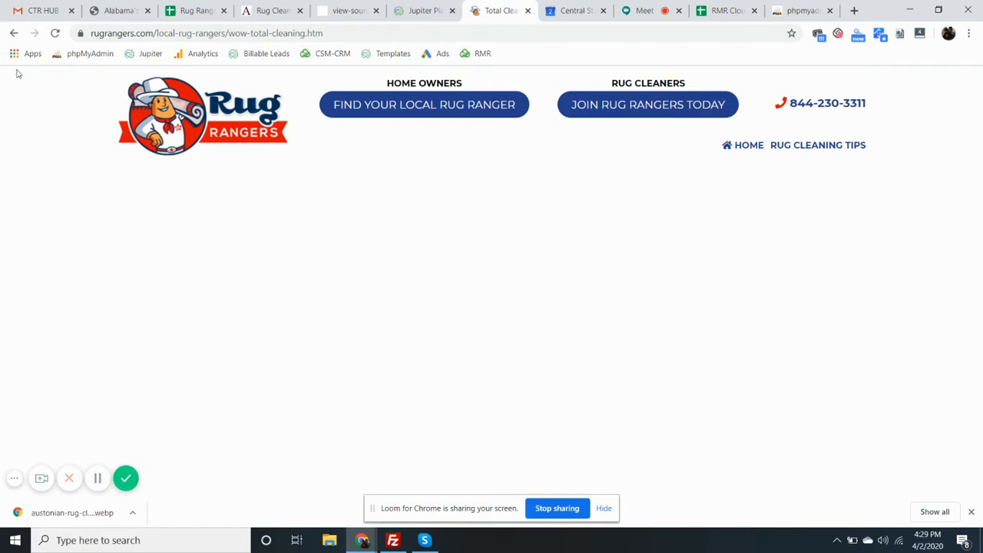
pyautogui.click(14, 33)
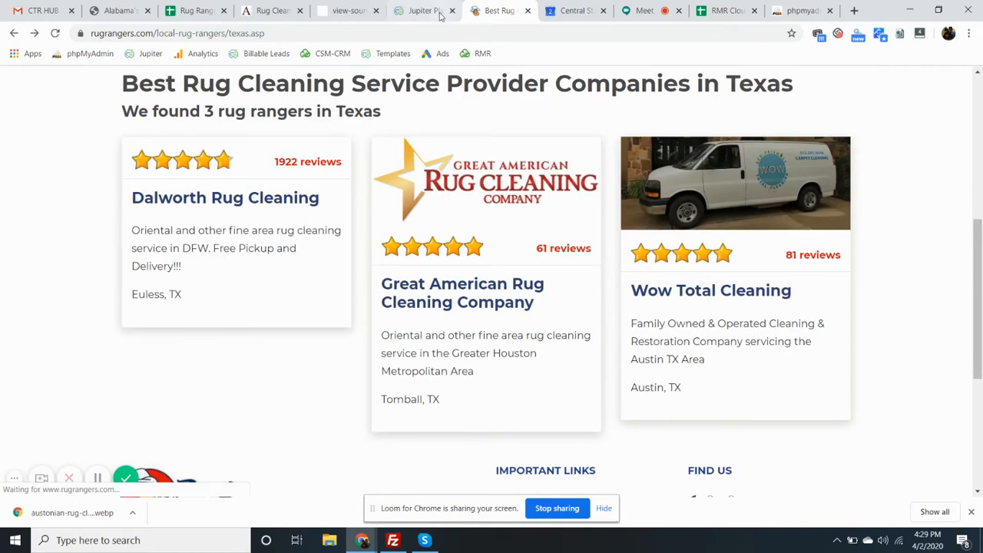
# Step: Open Dalworth Rug Cleaning's listing page and examine how its long description is written
pyautogui.click(430, 10)
pyautogui.click(483, 10)
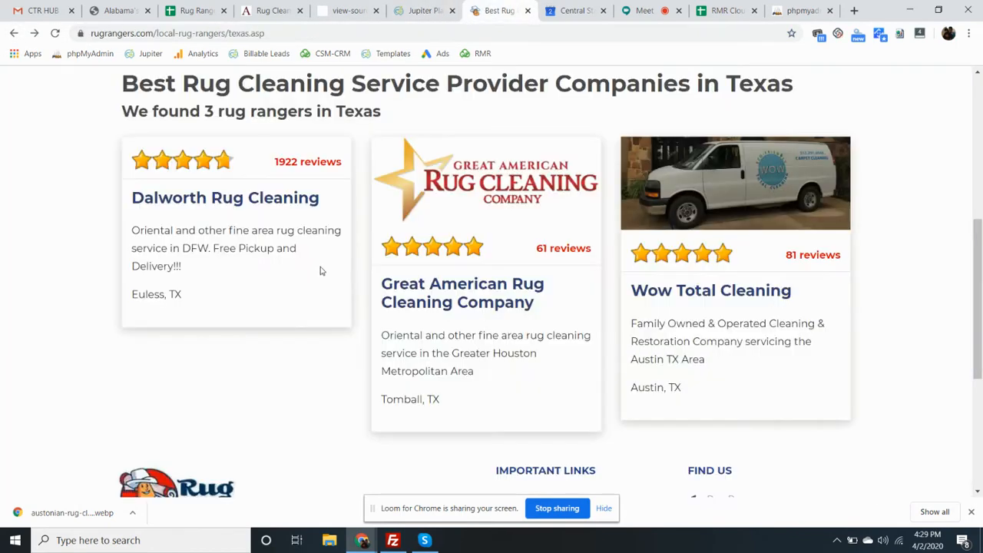
pyautogui.click(200, 196)
pyautogui.scroll(-7, 487, 304)
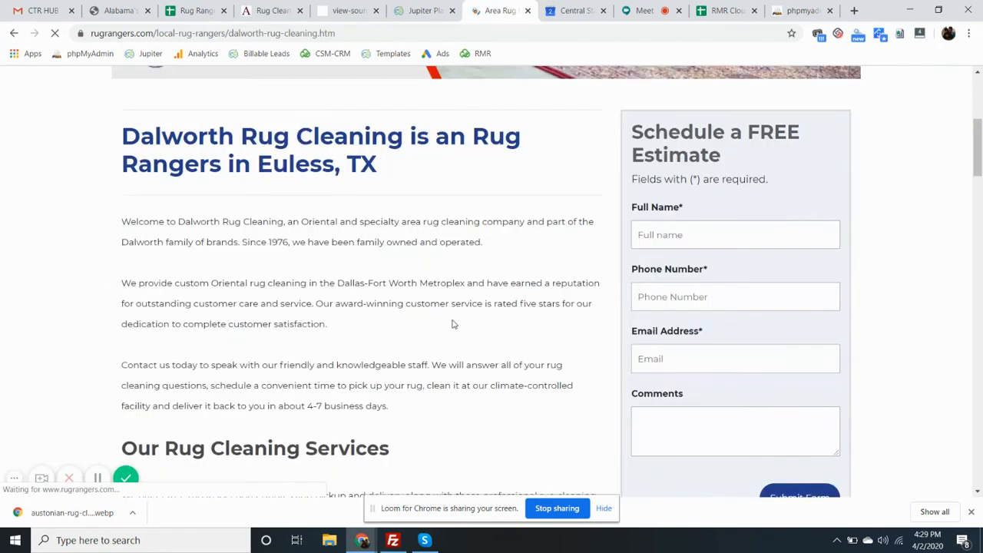
pyautogui.scroll(2, 391, 320)
pyautogui.moveTo(210, 221); pyautogui.dragTo(223, 364)
pyautogui.click(496, 193)
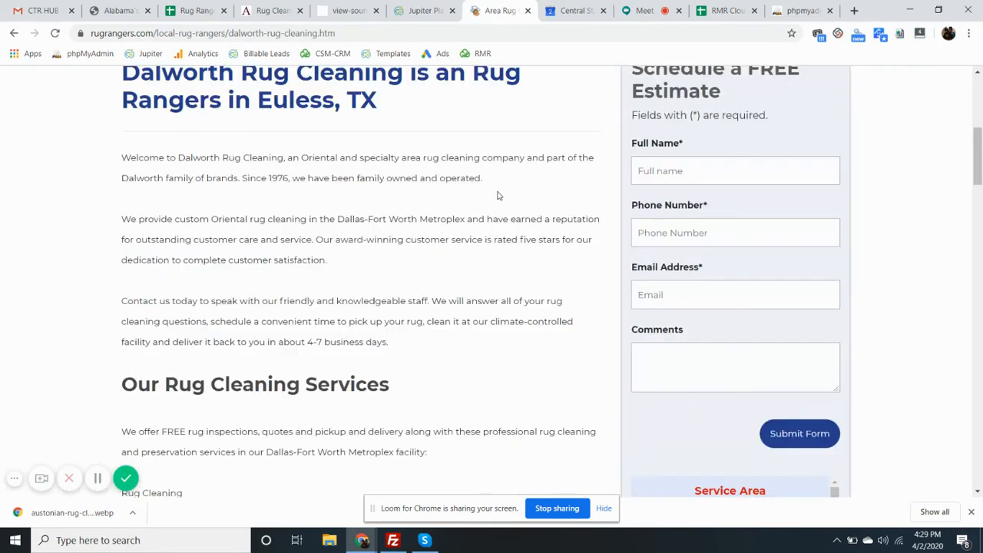
# Step: Copy the intro paragraph under "Expert Carpet and Fine Rug Cleaning" from the Austonian home page into the Short Description
pyautogui.click(270, 11)
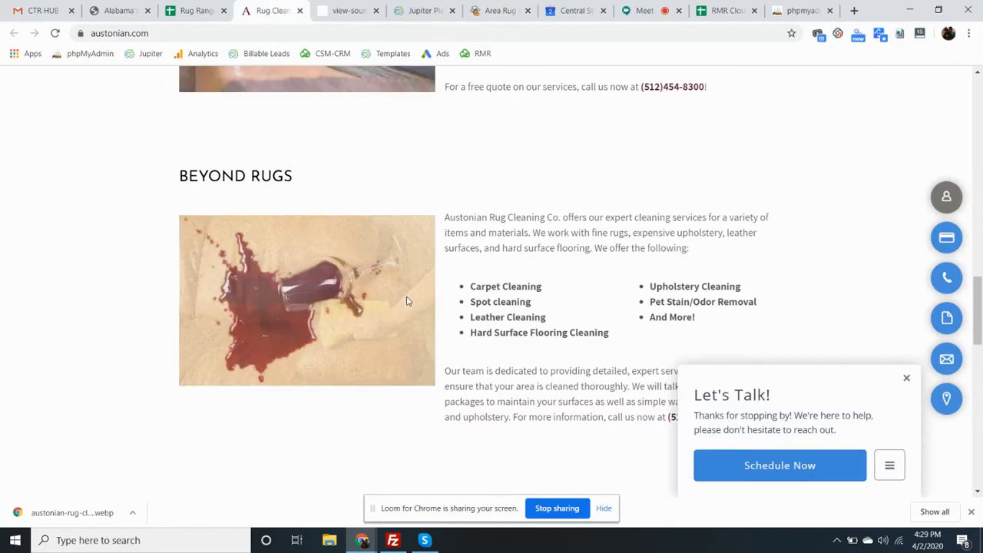
pyautogui.scroll(10, 497, 345)
pyautogui.scroll(-6, 497, 346)
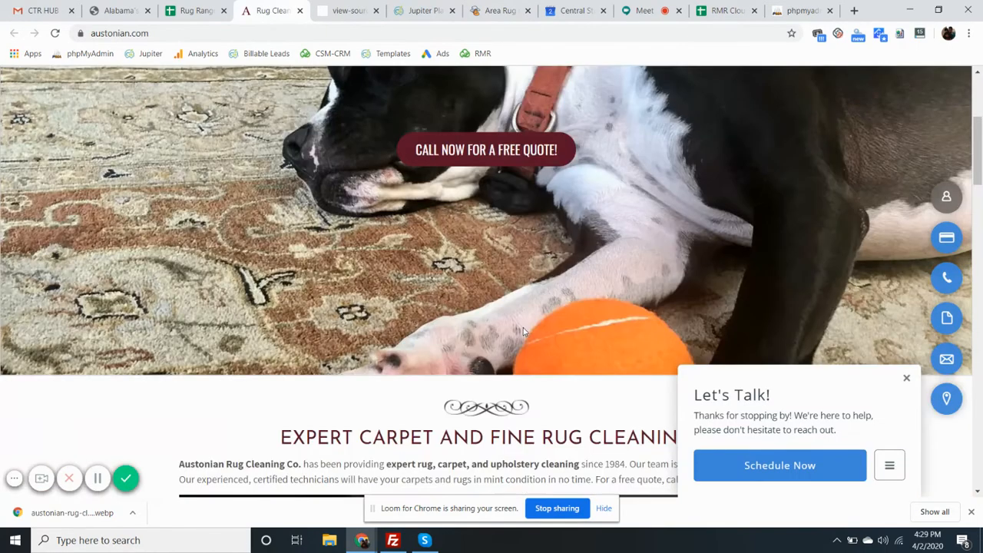
pyautogui.moveTo(181, 269); pyautogui.dragTo(799, 289)
pyautogui.hotkey('ctrl', 'c')
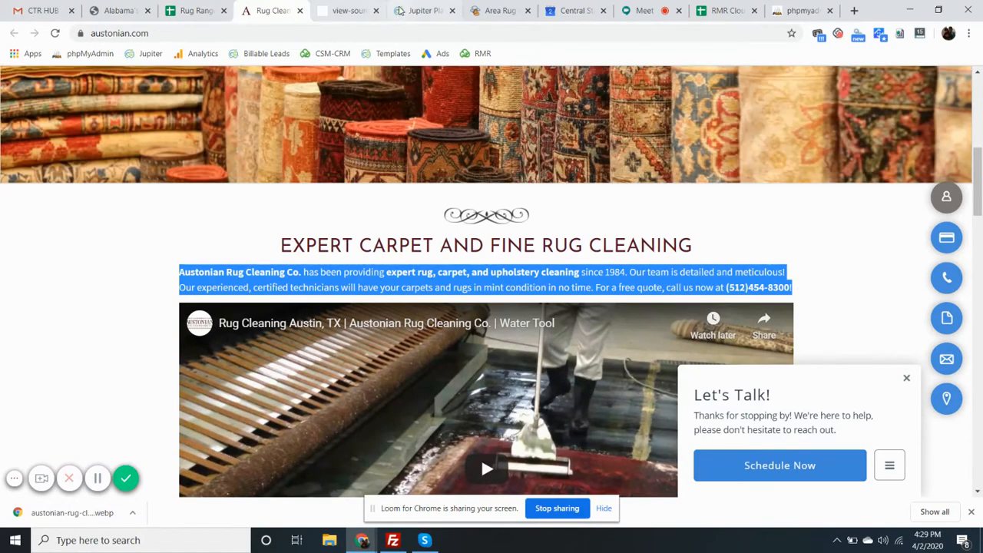
pyautogui.click(418, 10)
pyautogui.hotkey('ctrl', 'v')
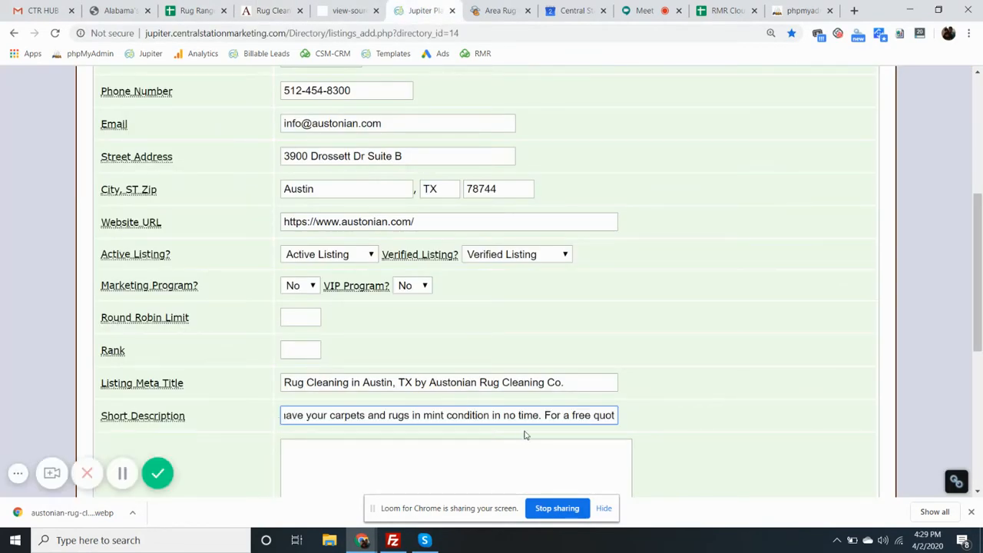
# Step: Remove the free-quote call sentence from the Short Description so it ends with "in mint condition in no time."
pyautogui.moveTo(544, 415); pyautogui.dragTo(618, 415)
pyautogui.press('BackSpace')
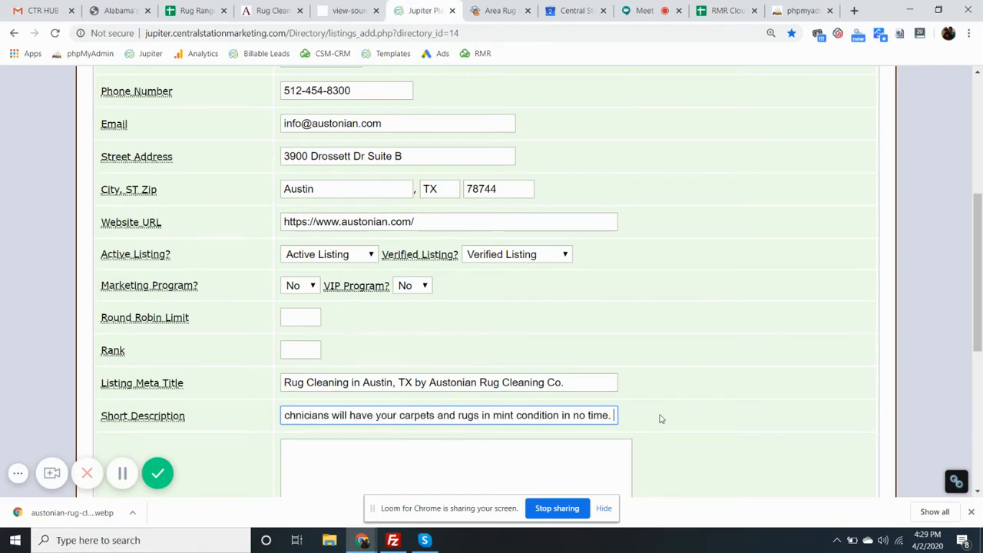
pyautogui.press('BackSpace')
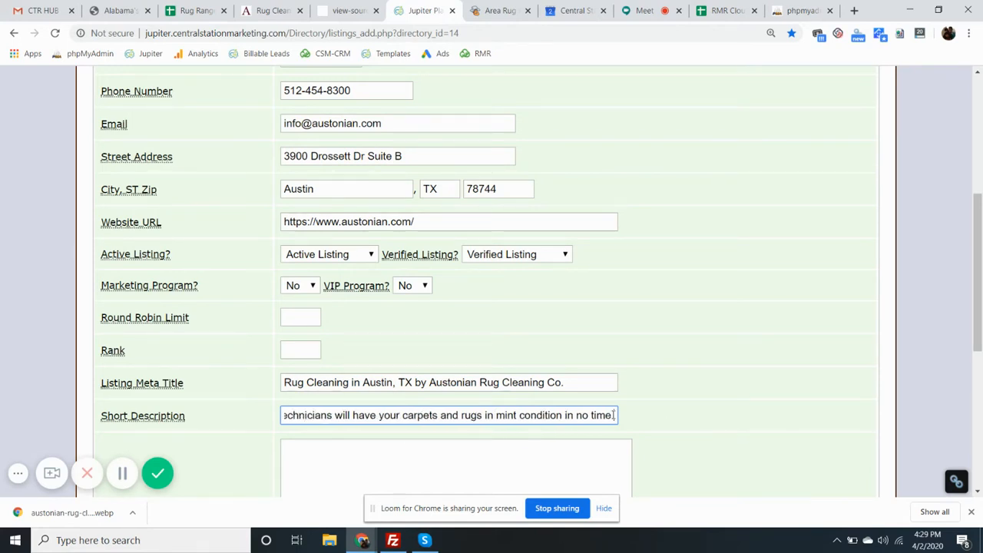
pyautogui.moveTo(614, 416); pyautogui.dragTo(259, 424)
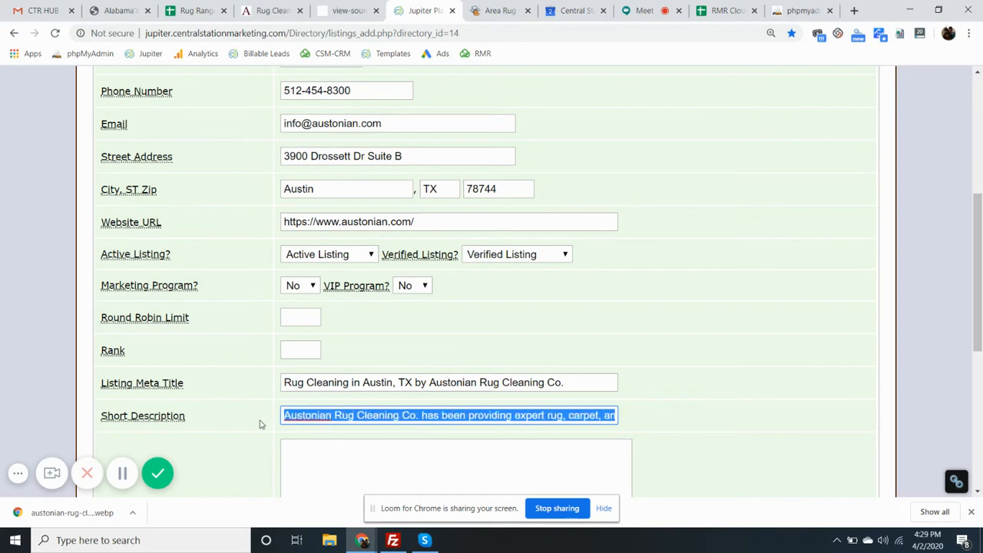
pyautogui.click(744, 423)
# Step: Paste the full Austonian intro paragraph into the Long Description and start a new paragraph below it, checking Dalworth's listing for reference
pyautogui.scroll(-3, 745, 422)
pyautogui.click(351, 354)
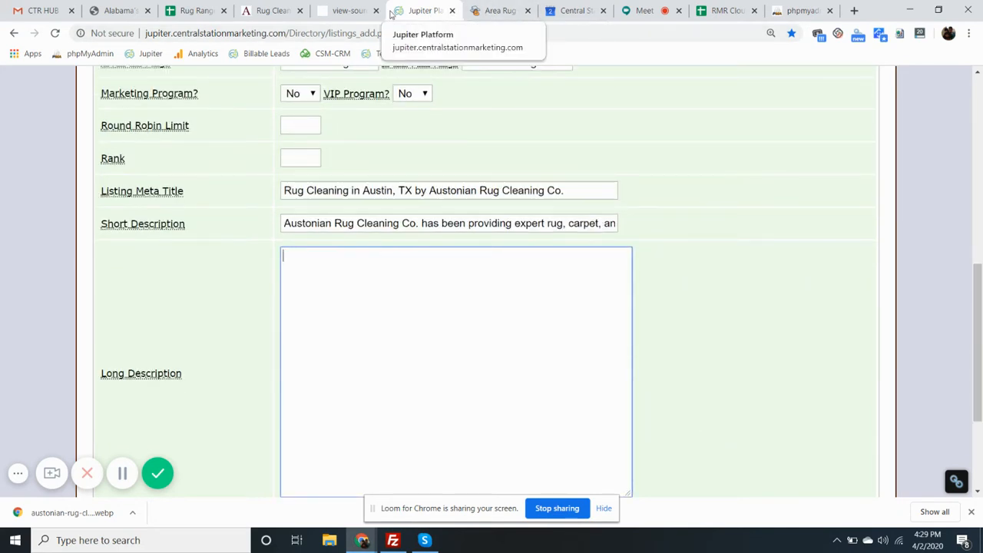
pyautogui.hotkey('ctrl', 'v')
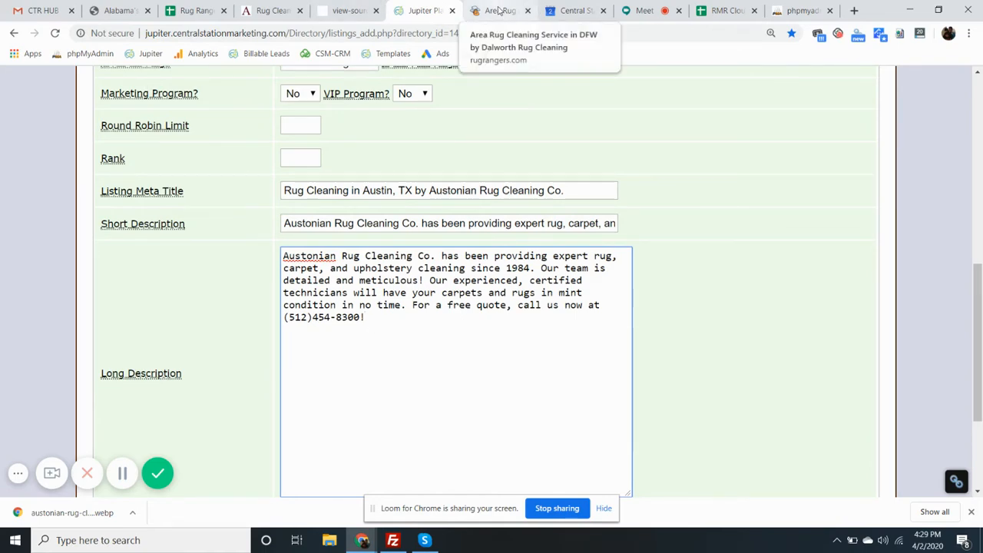
pyautogui.click(499, 11)
pyautogui.click(422, 11)
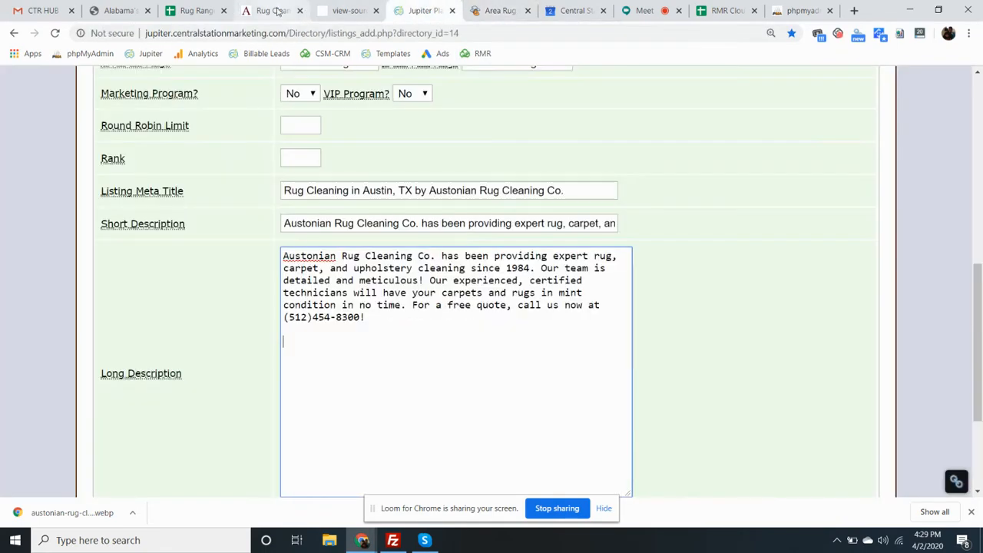
# Step: Look through the service sections and video on the Austonian home page for more Long Description content
pyautogui.click(273, 11)
pyautogui.scroll(-8, 481, 307)
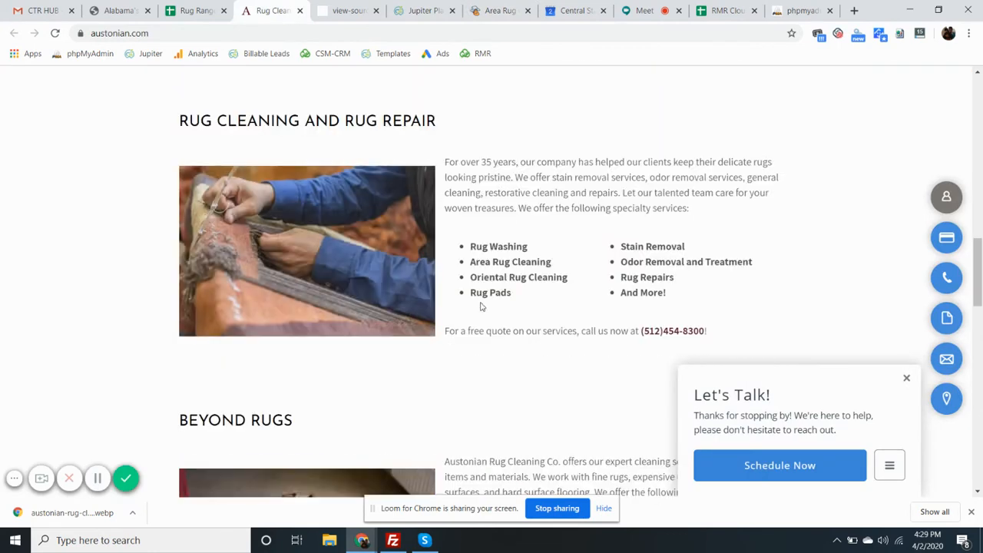
pyautogui.scroll(-5, 530, 225)
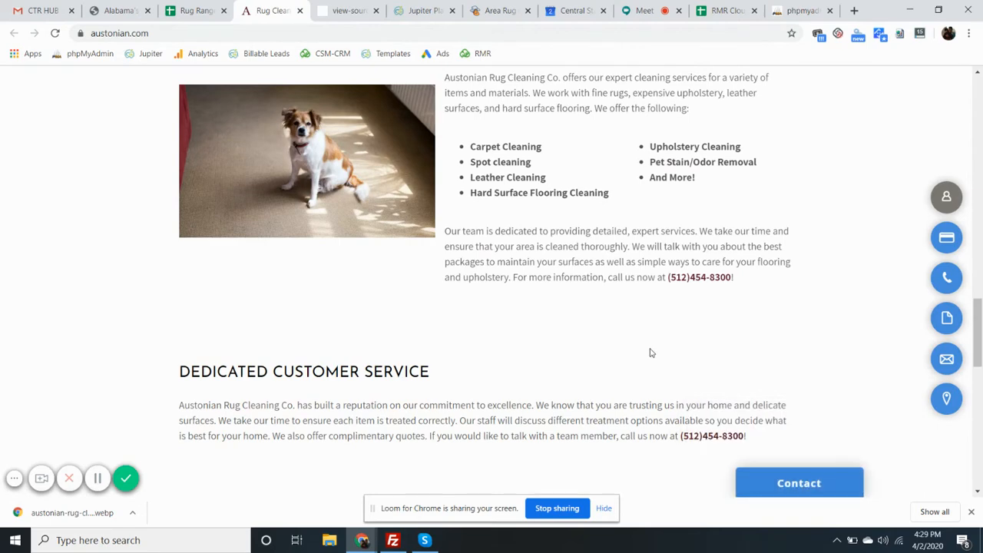
pyautogui.scroll(-2, 646, 346)
pyautogui.scroll(-5, 652, 321)
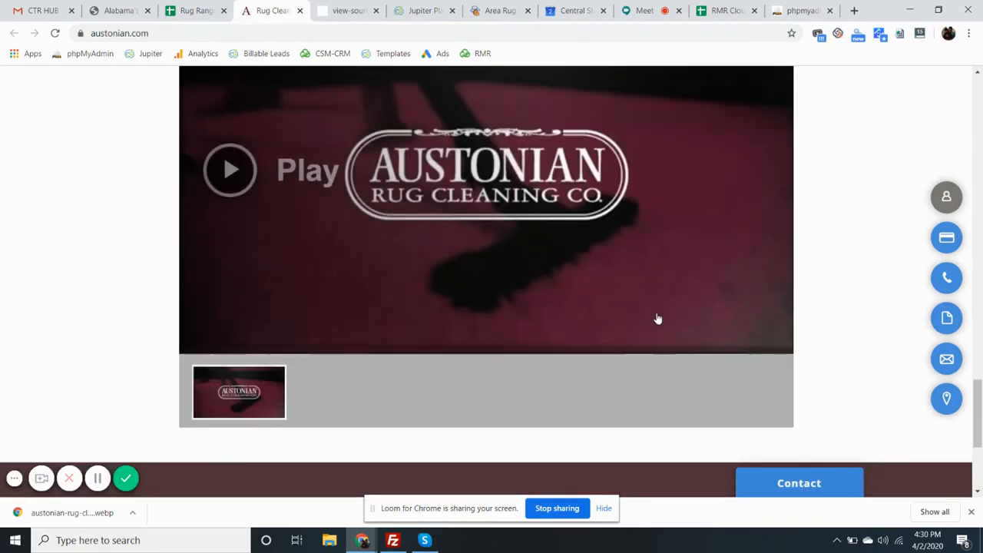
pyautogui.scroll(14, 657, 318)
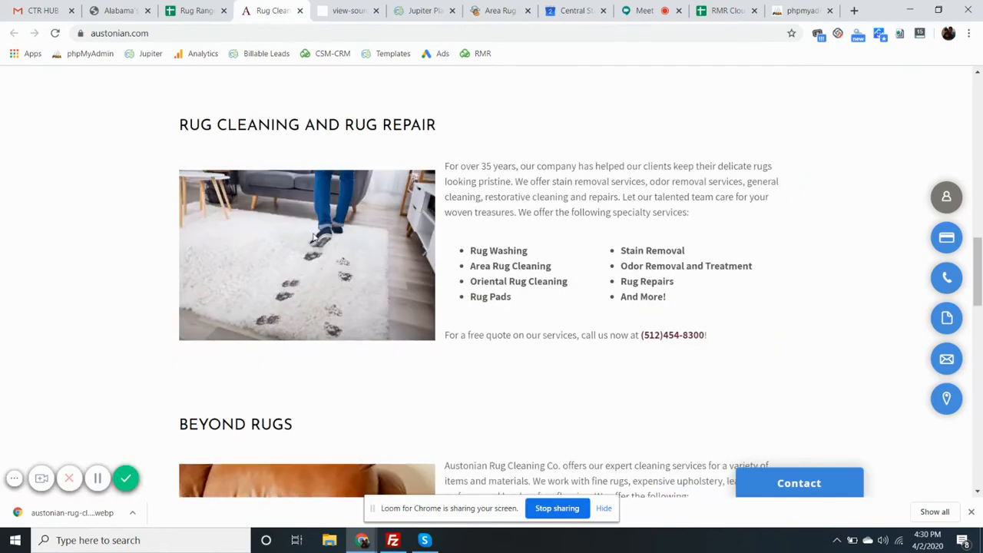
pyautogui.scroll(12, 494, 322)
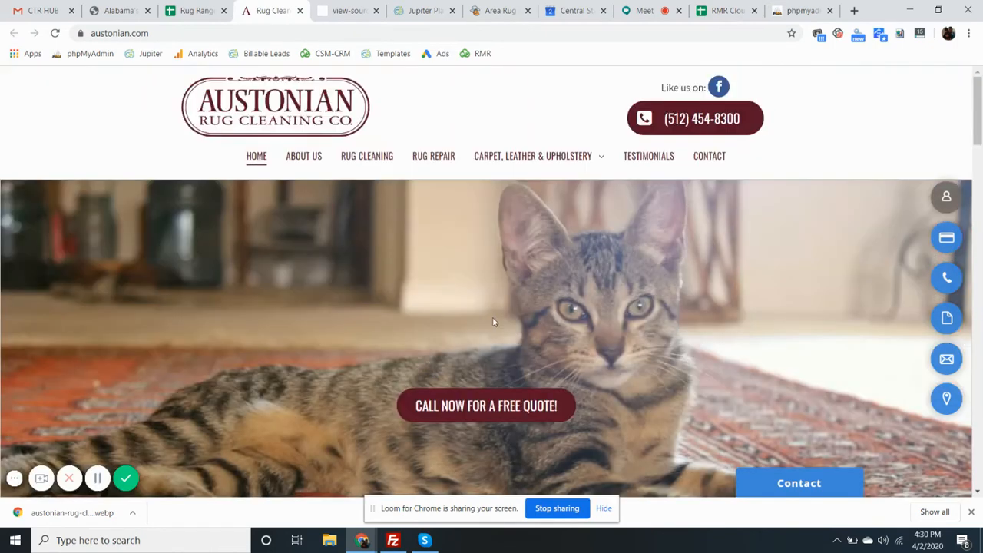
# Step: Open the company video from Austonian's About Us page on YouTube and pause its playback
pyautogui.click(298, 160)
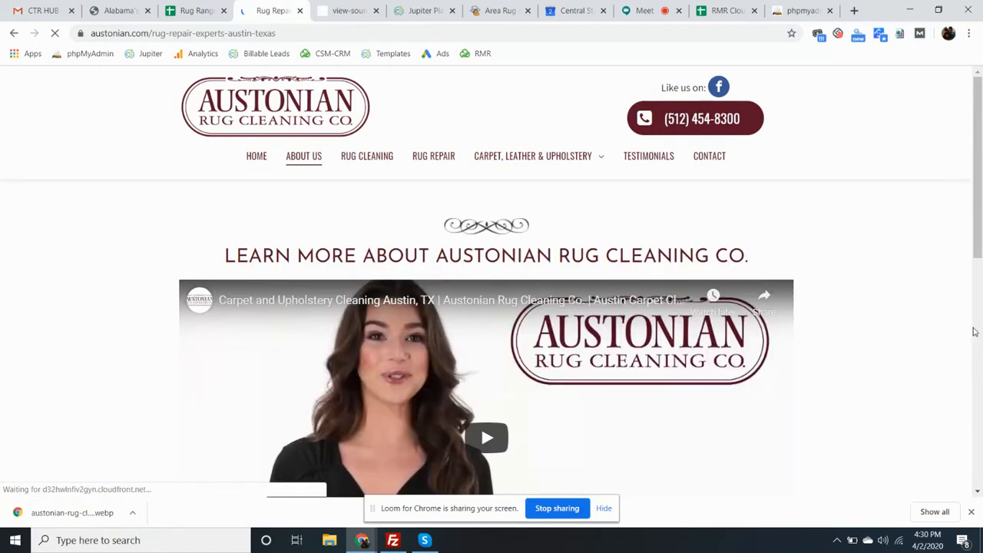
pyautogui.scroll(-10, 970, 330)
pyautogui.scroll(7, 702, 306)
pyautogui.scroll(-4, 704, 307)
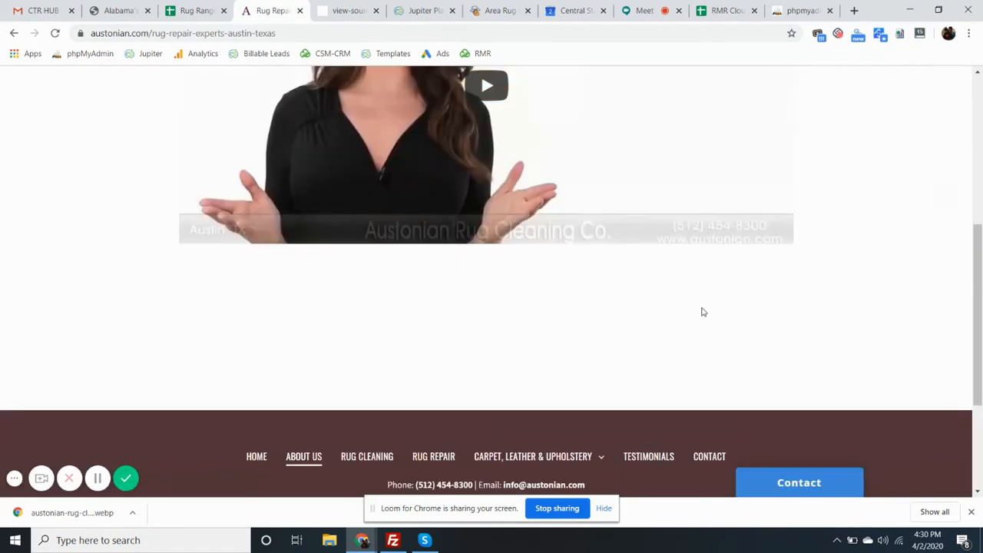
pyautogui.scroll(4, 700, 312)
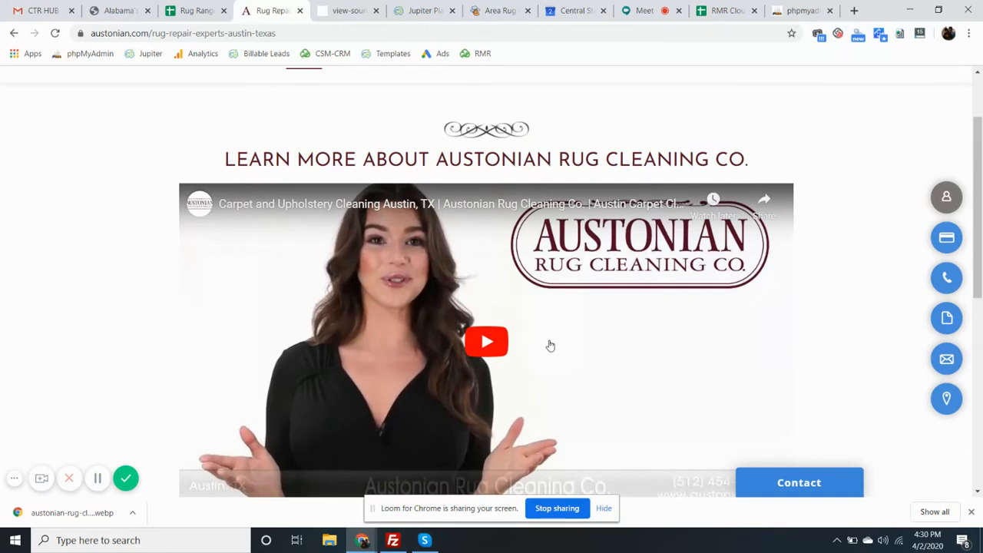
pyautogui.scroll(-2, 549, 346)
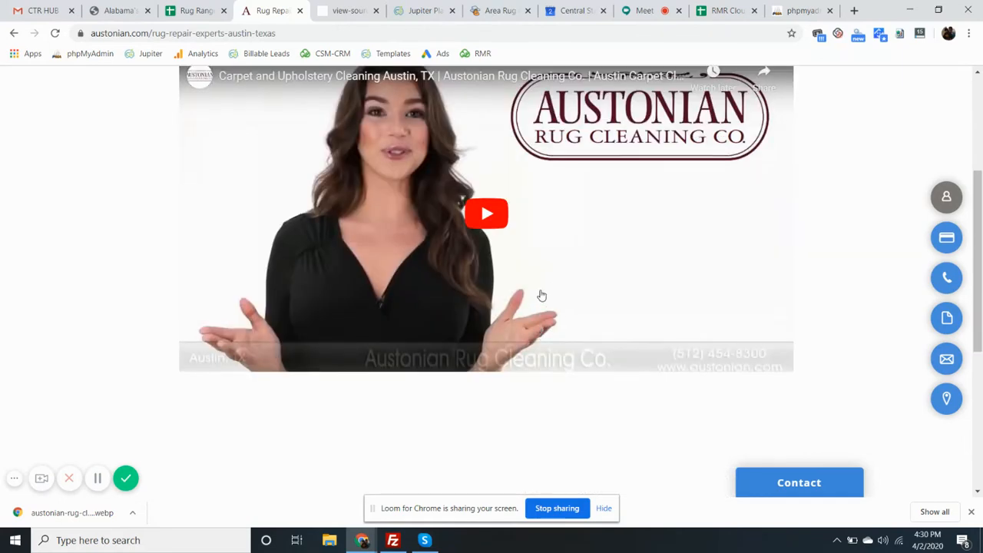
pyautogui.click(542, 296)
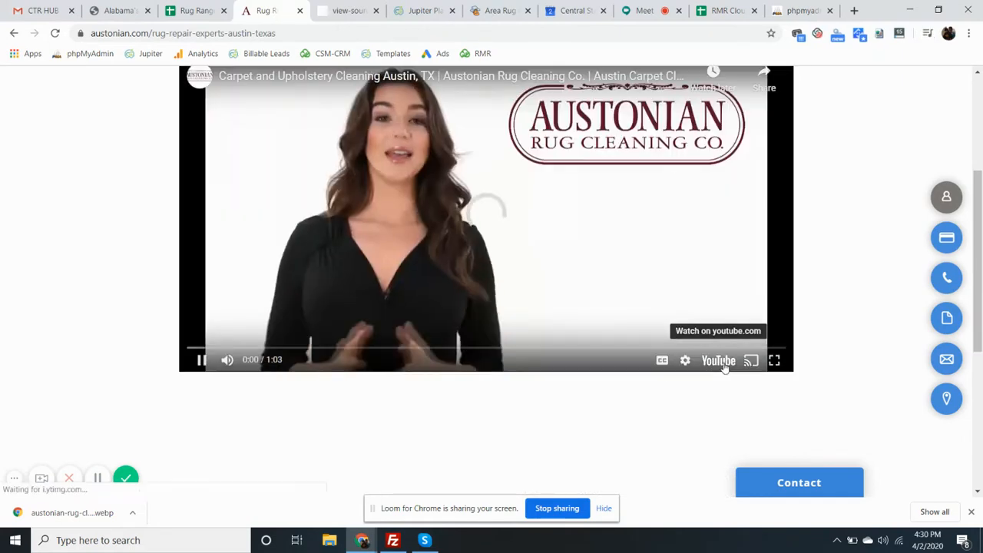
pyautogui.click(725, 362)
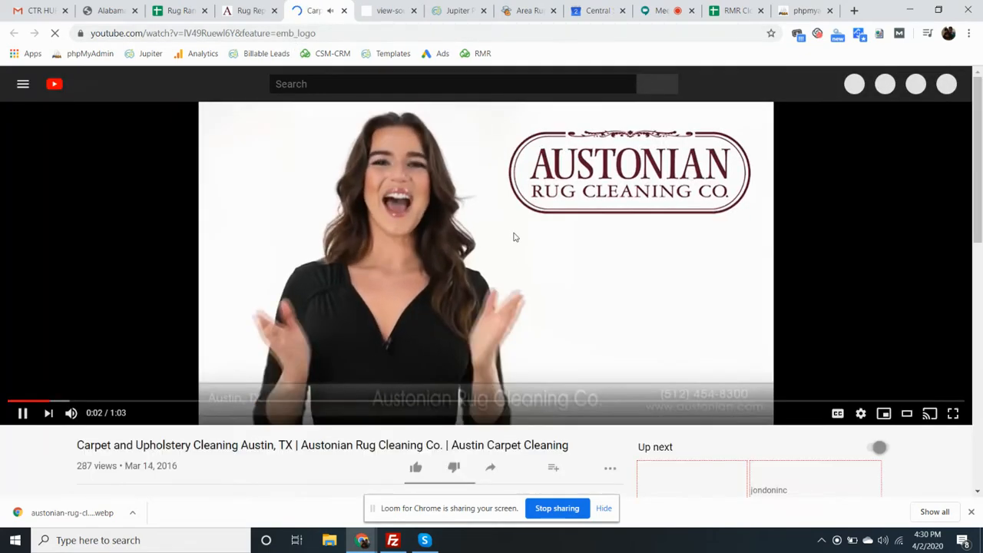
pyautogui.click(548, 362)
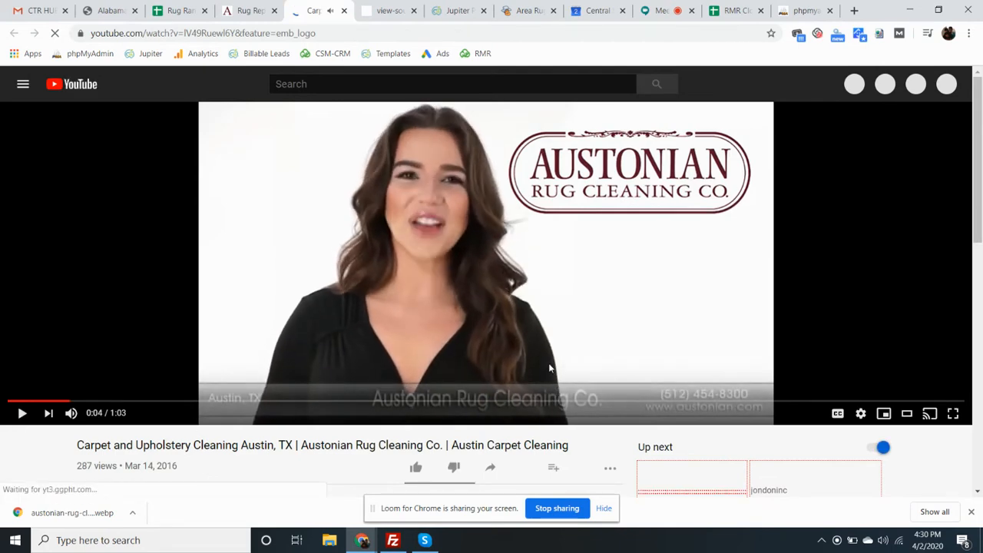
pyautogui.scroll(-3, 548, 362)
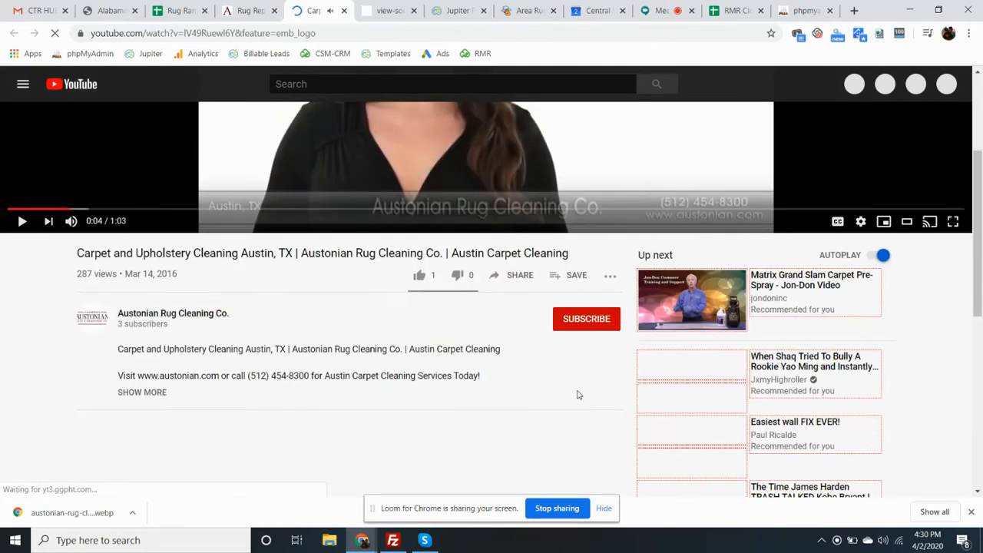
pyautogui.click(529, 282)
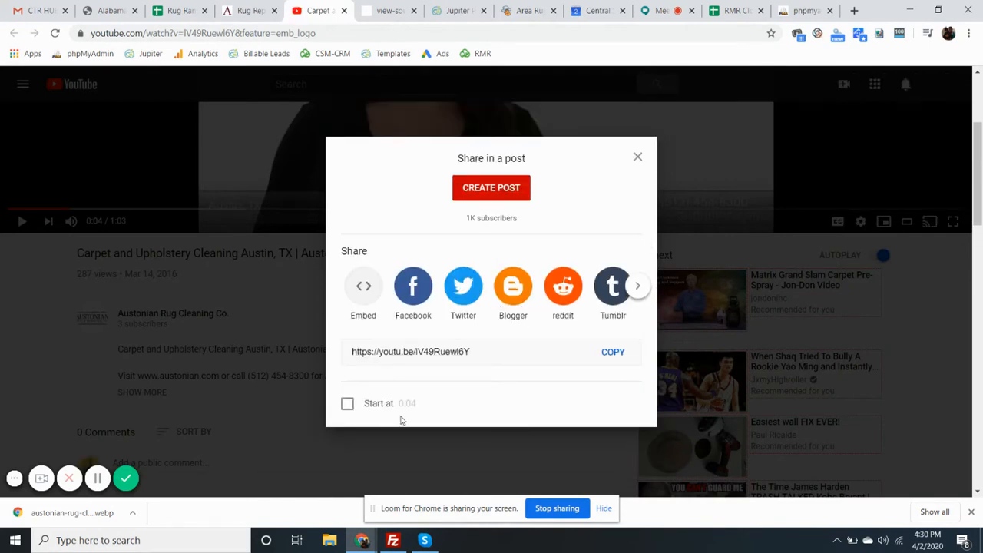
pyautogui.click(647, 291)
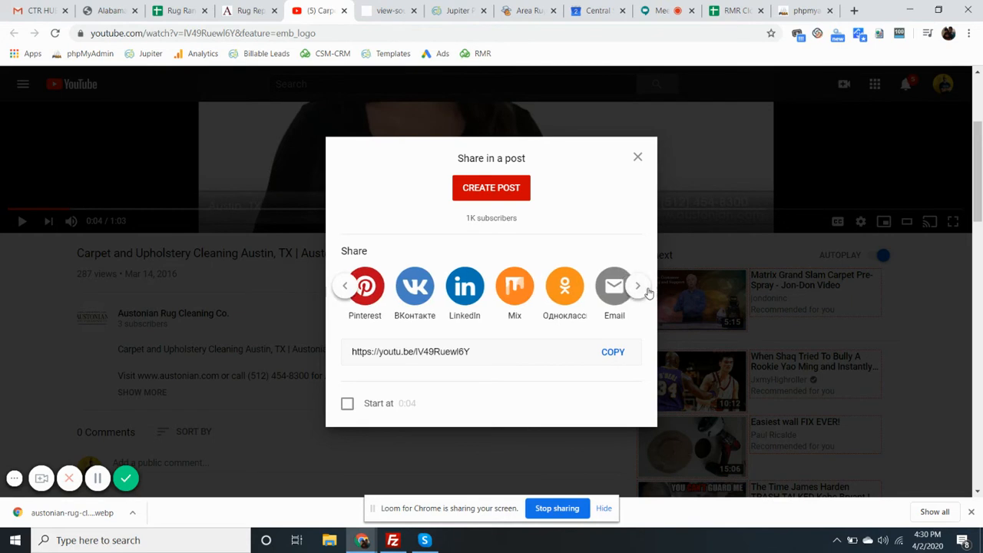
pyautogui.click(341, 298)
pyautogui.click(359, 288)
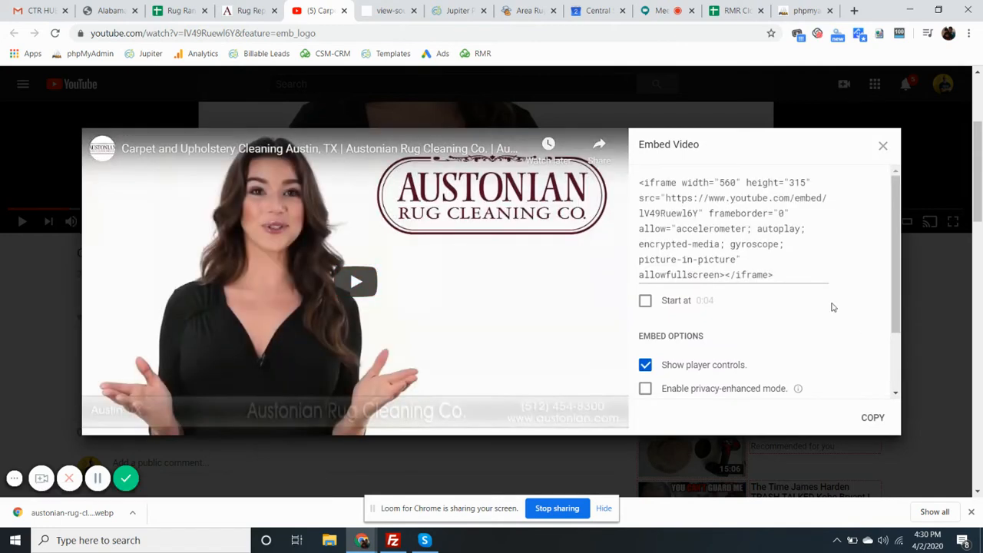
pyautogui.scroll(-2, 723, 360)
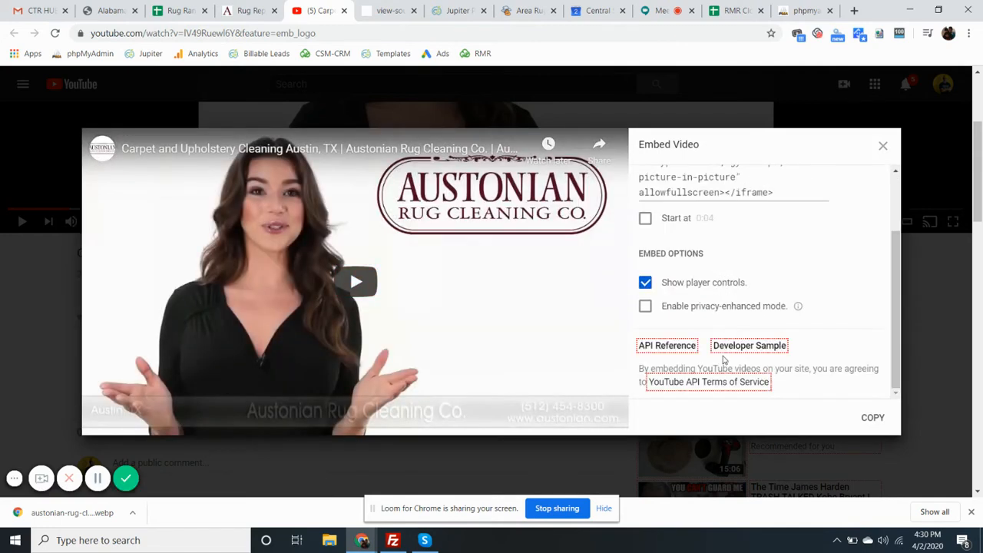
pyautogui.scroll(2, 722, 368)
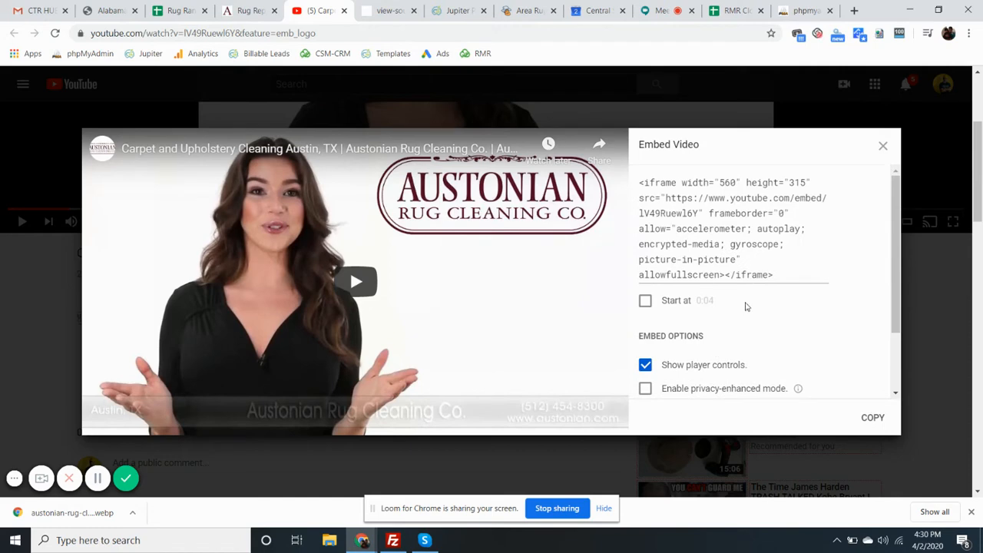
pyautogui.click(780, 275)
pyautogui.click(463, 123)
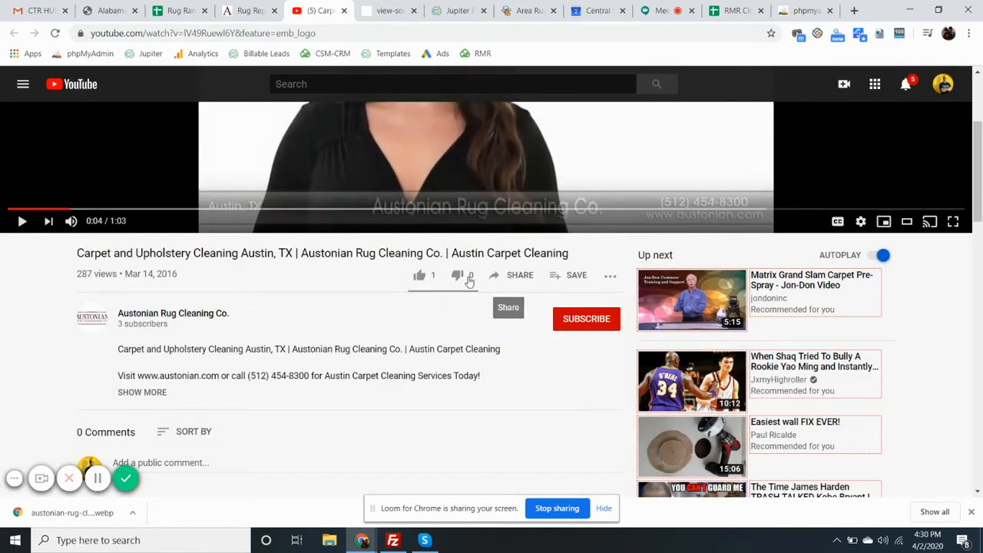
# Step: Copy the YouTube video's iframe embed code and paste it below the intro paragraph in the listing's Long Description
pyautogui.click(511, 277)
pyautogui.click(364, 290)
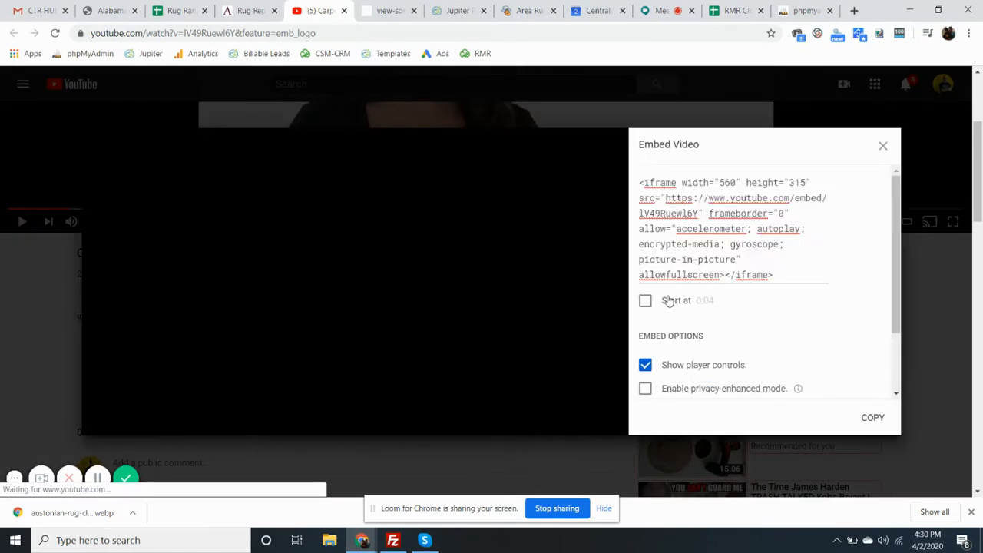
pyautogui.click(769, 247)
pyautogui.hotkey('ctrl', 'c')
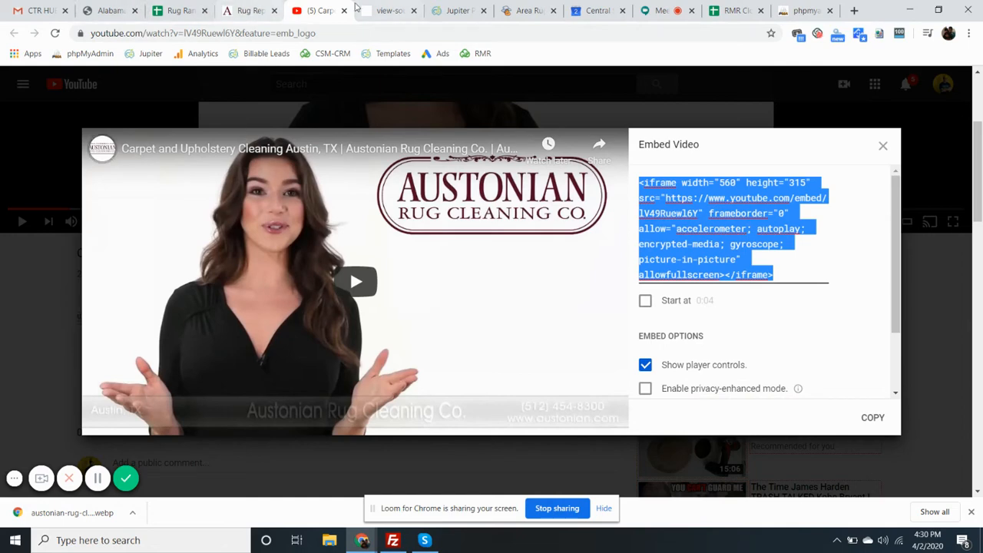
pyautogui.click(444, 16)
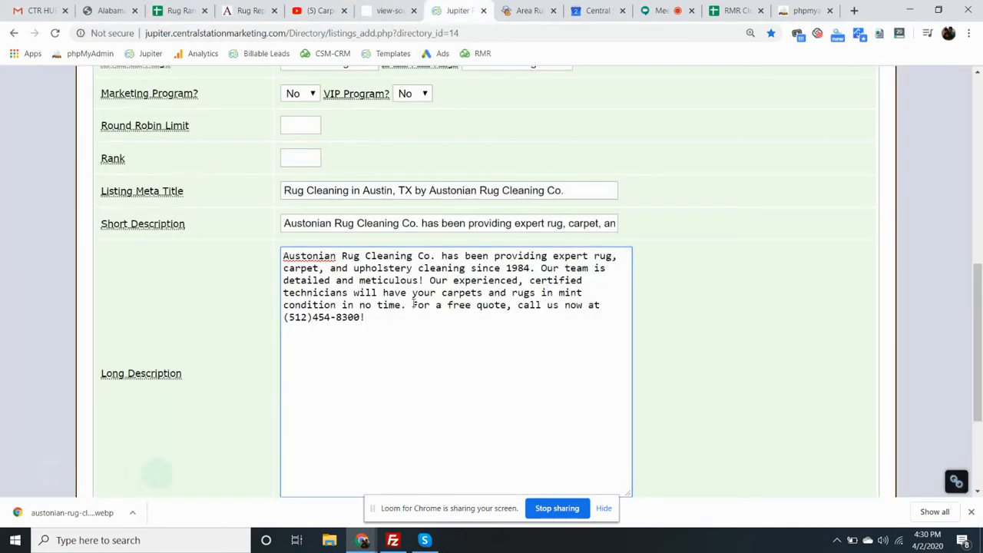
pyautogui.click(440, 347)
pyautogui.hotkey('ctrl', 'v')
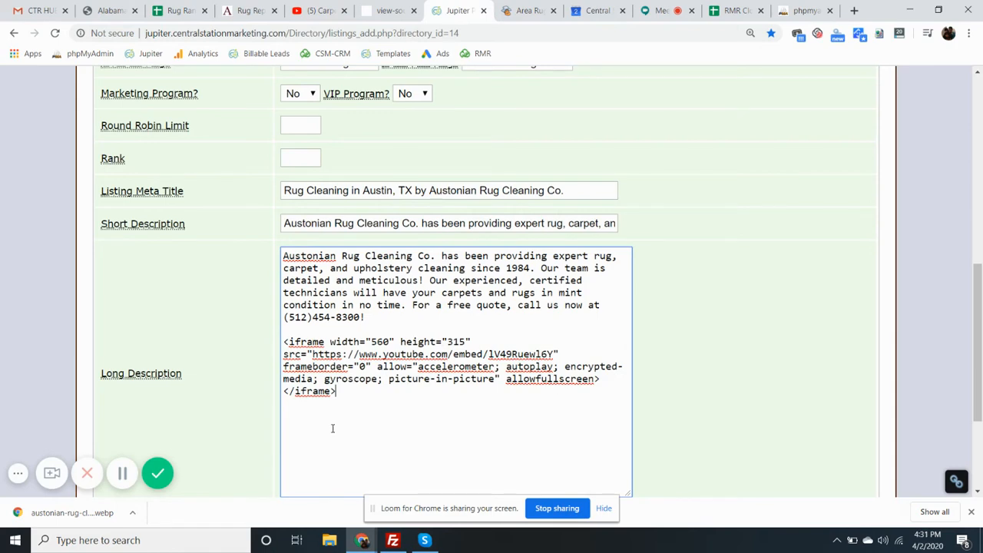
# Step: Remove the width and height attributes from the iframe code in the Long Description and save the new listing
pyautogui.scroll(-3, 738, 433)
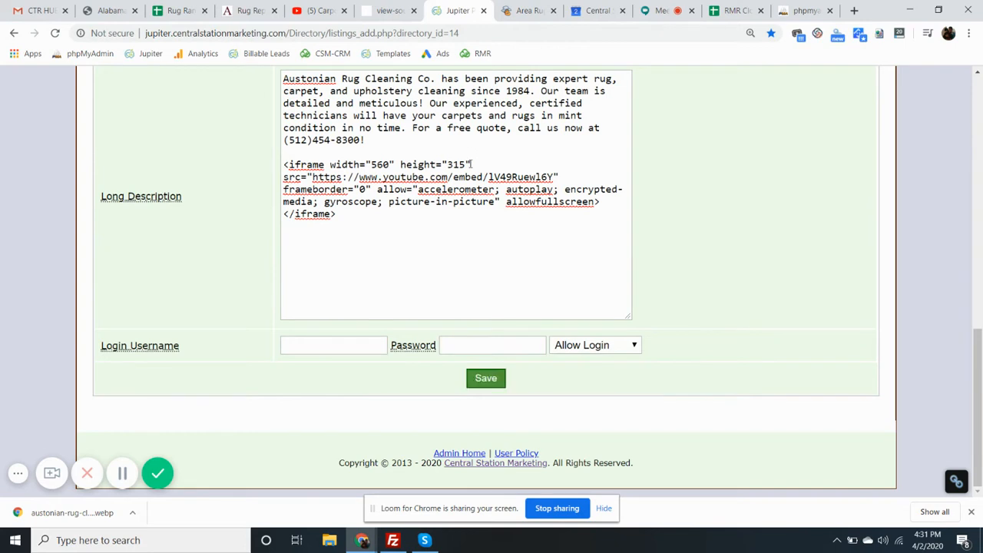
pyautogui.moveTo(471, 164); pyautogui.dragTo(337, 164)
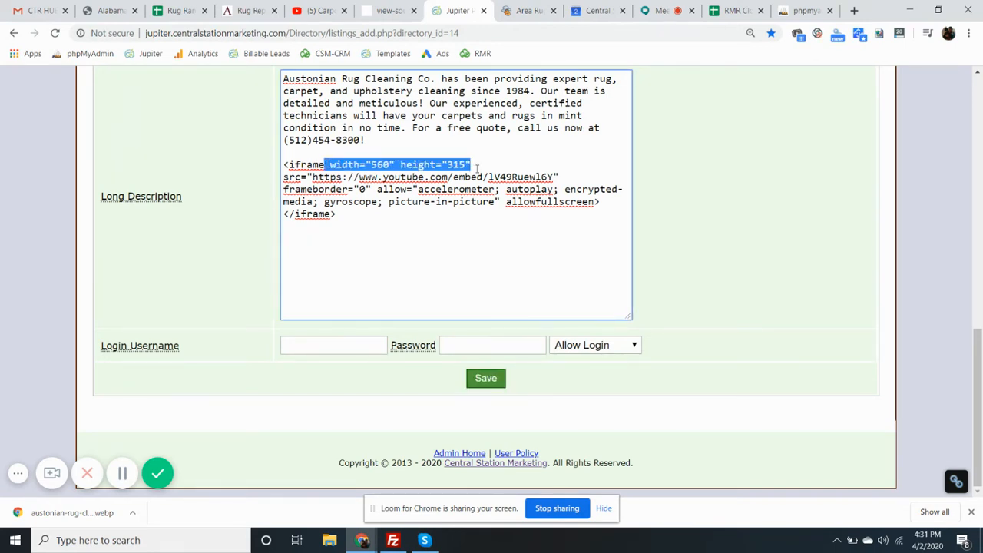
pyautogui.press('BackSpace')
pyautogui.click(477, 386)
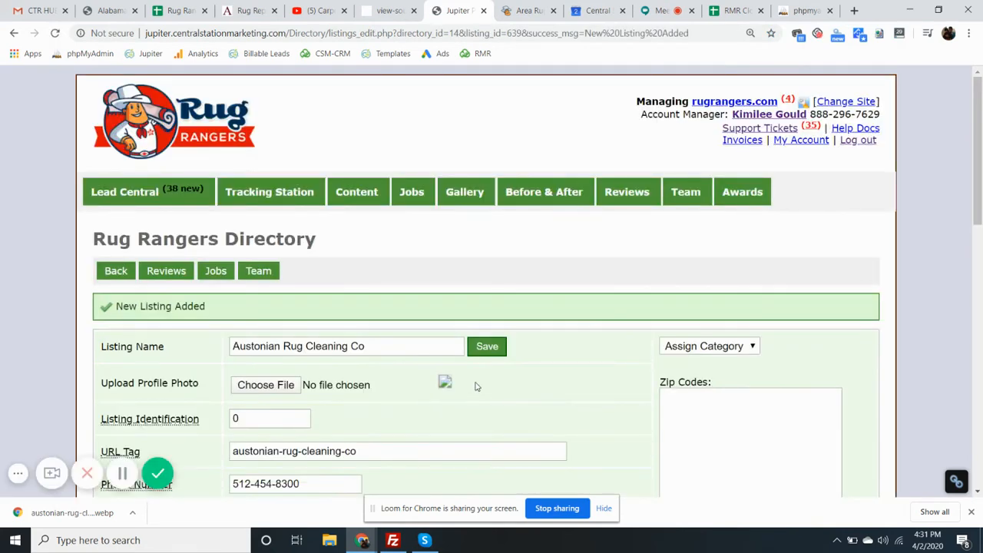
# Step: Return from Dalworth's page to the Local Rug Rangers directory and check the new Austonian Rug Cleaning Co card
pyautogui.click(533, 13)
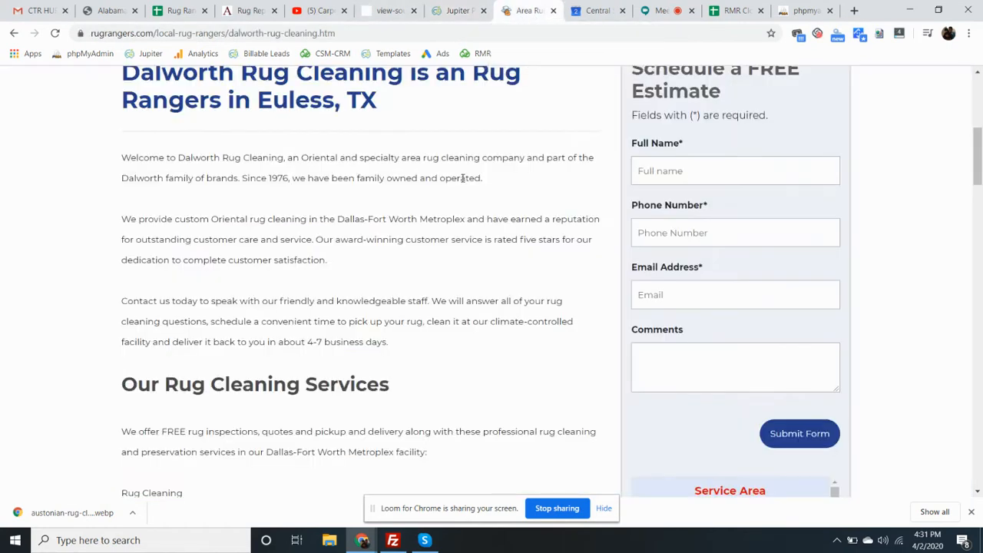
pyautogui.scroll(5, 294, 359)
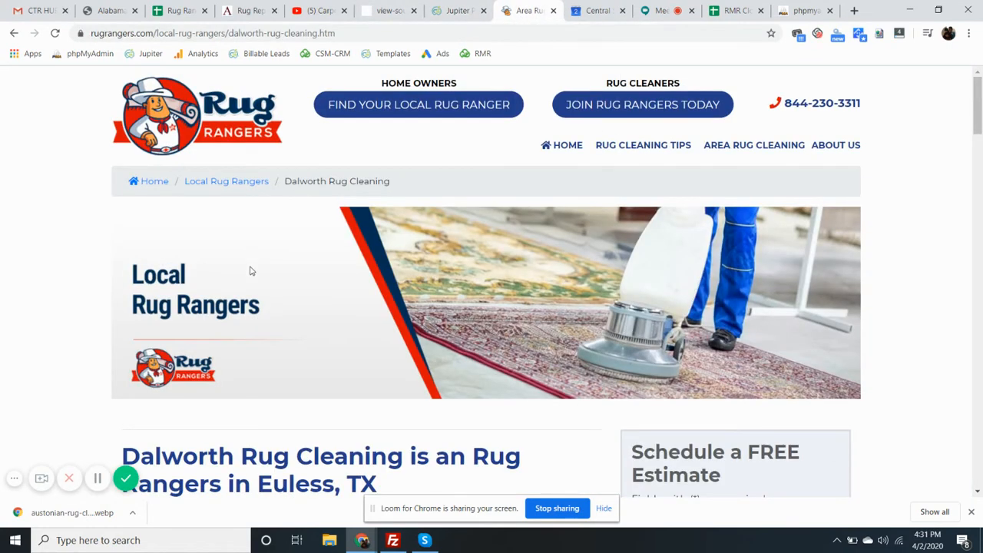
pyautogui.scroll(-4, 250, 271)
pyautogui.scroll(4, 253, 298)
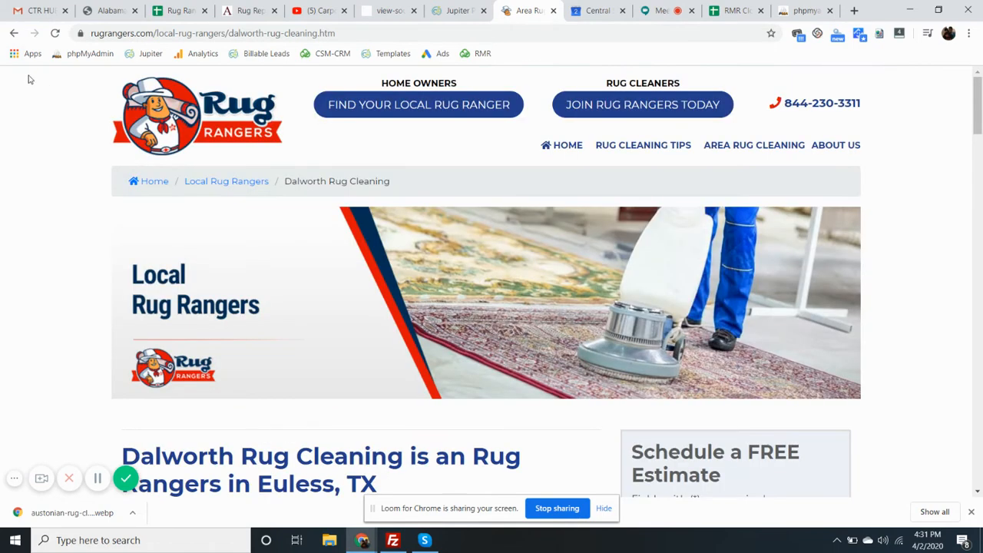
pyautogui.click(15, 37)
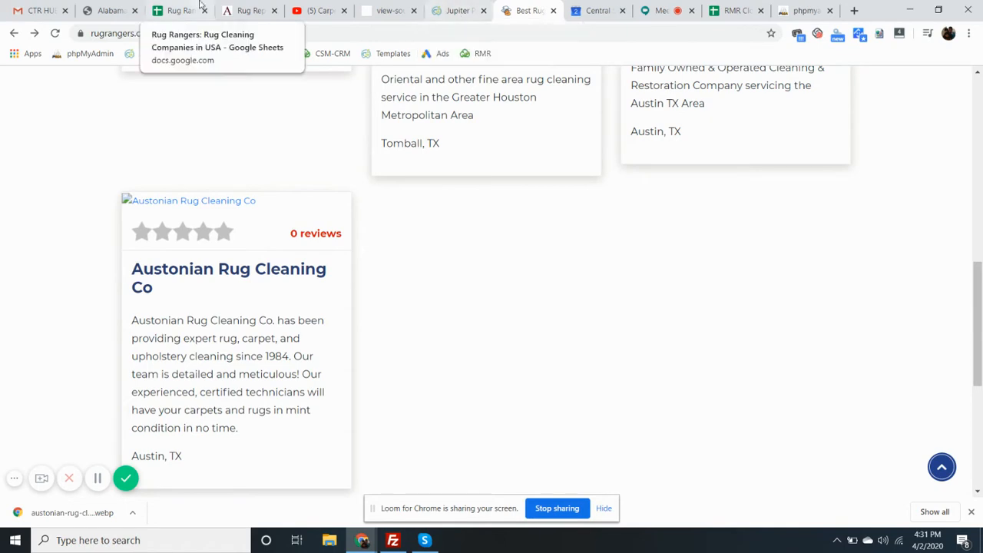
# Step: Inspect the logo on the Austonian About Us page and open its source image, logo001-602w.png, by its own URL
pyautogui.click(248, 11)
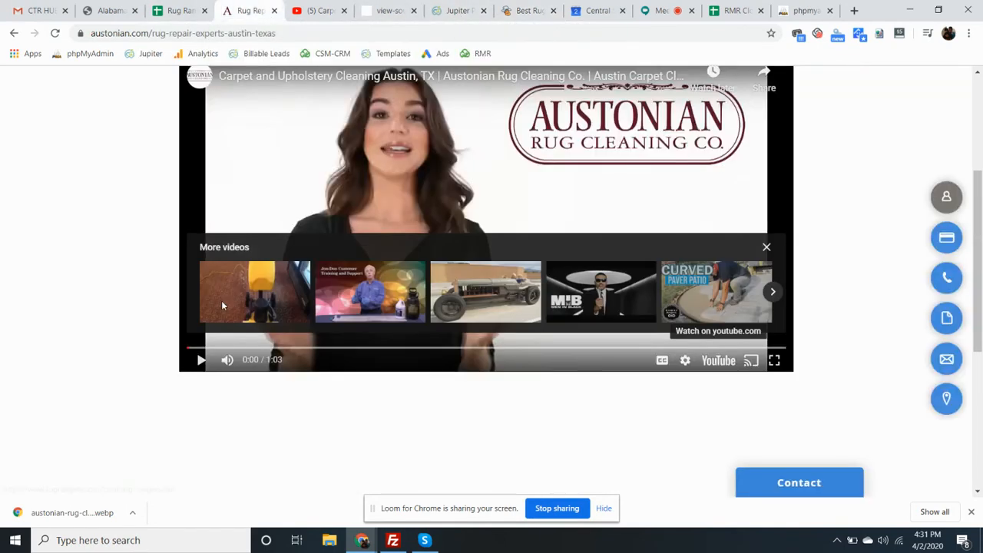
pyautogui.scroll(3, 122, 315)
pyautogui.rightClick(304, 109)
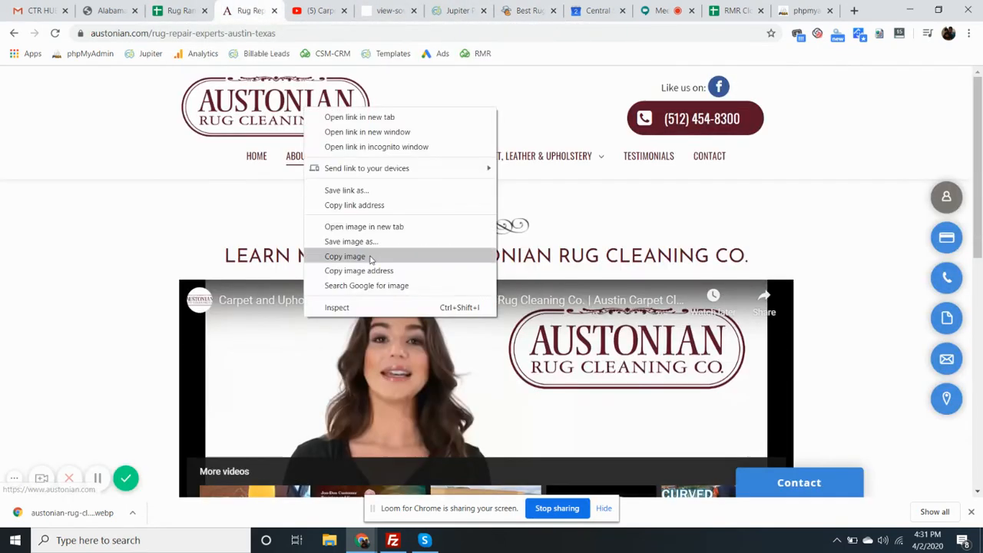
pyautogui.click(359, 307)
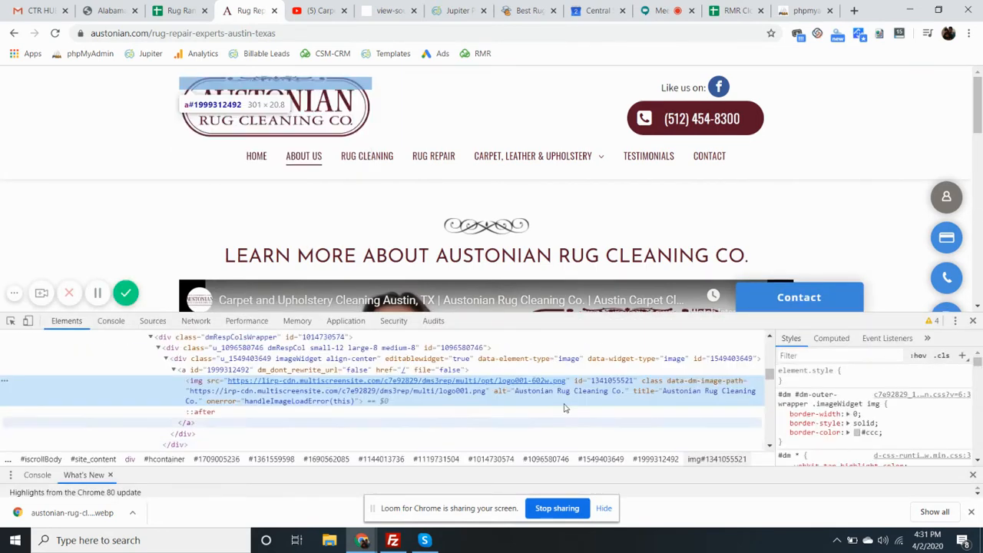
pyautogui.doubleClick(513, 382)
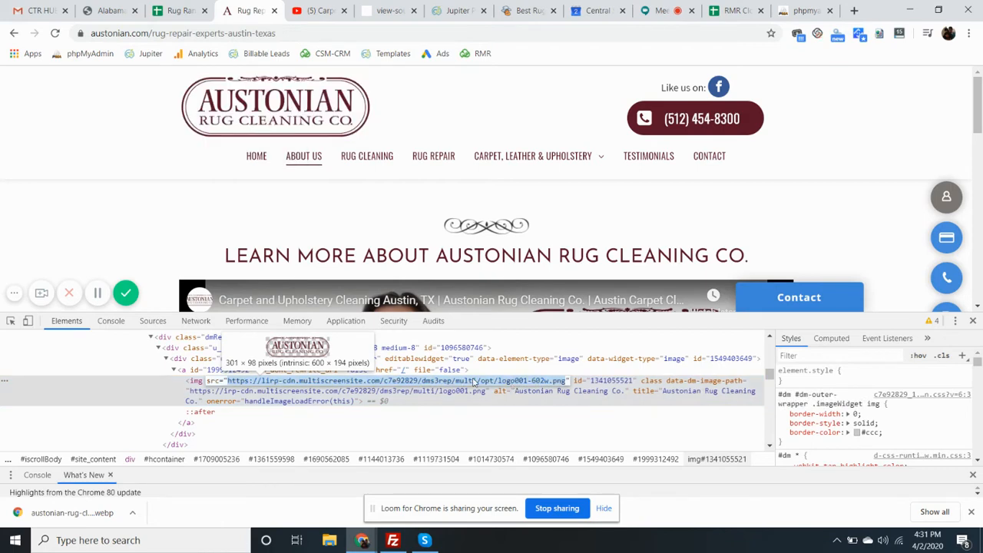
pyautogui.hotkey('ctrl', 'c')
pyautogui.click(154, 34)
pyautogui.hotkey('ctrl', 'v')
pyautogui.press('Return')
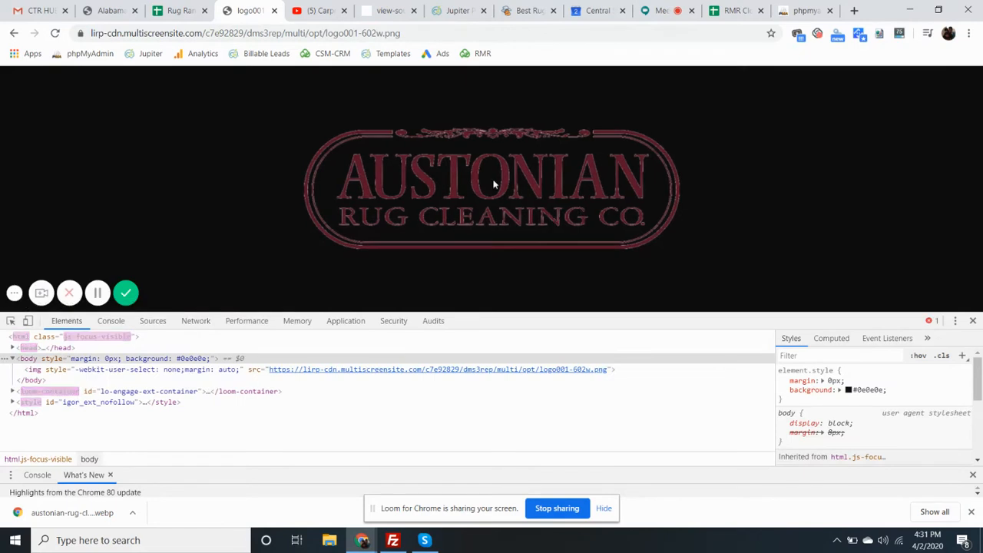
# Step: Save the logo image to Downloads as austonian-rug-cleaning.png with the All Files type, keeping the existing WEBP file, and close the developer tools
pyautogui.rightClick(495, 183)
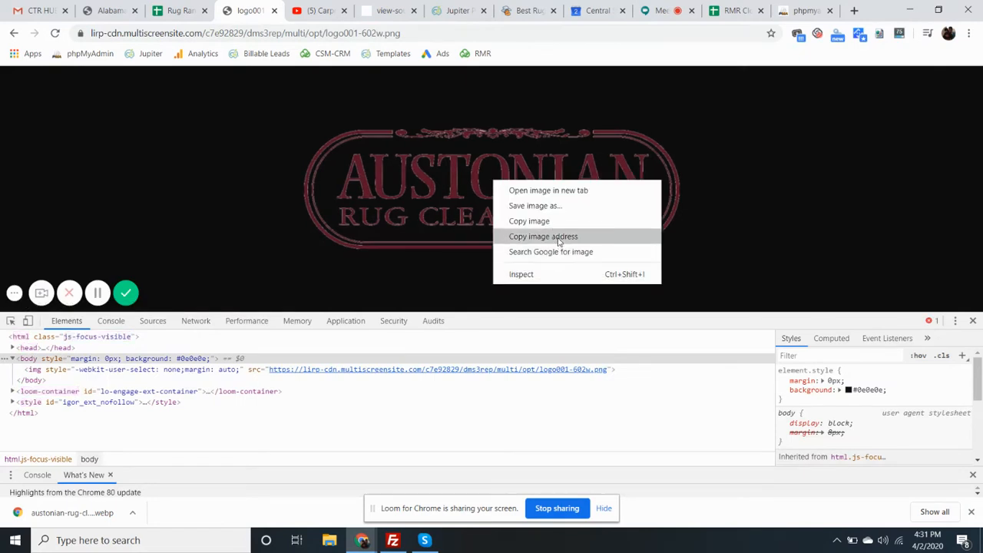
pyautogui.click(555, 206)
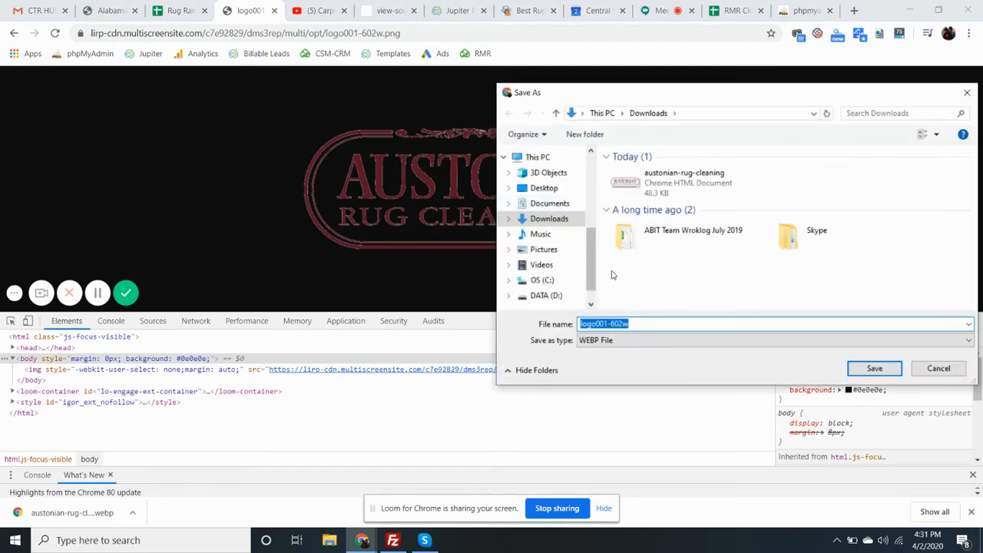
pyautogui.click(666, 191)
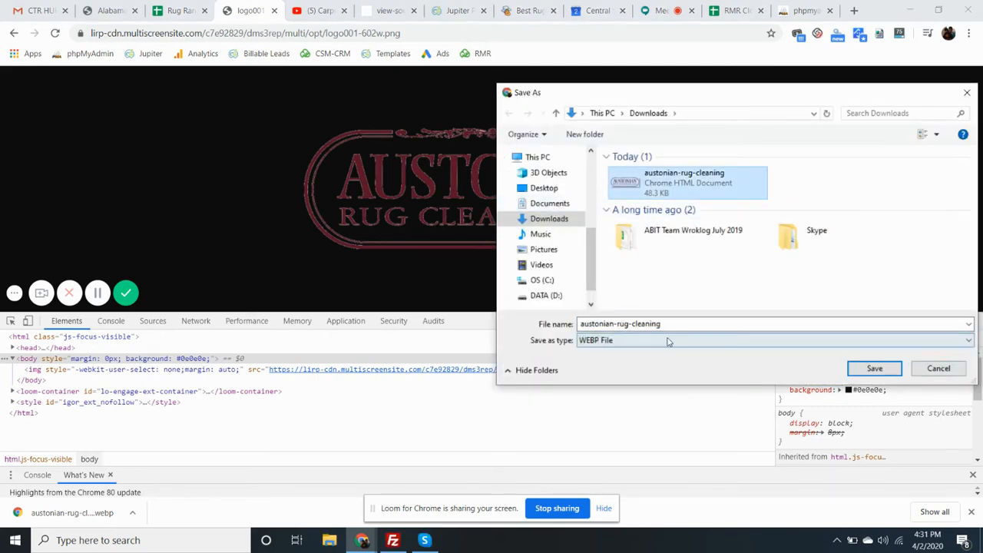
pyautogui.click(623, 343)
pyautogui.click(619, 360)
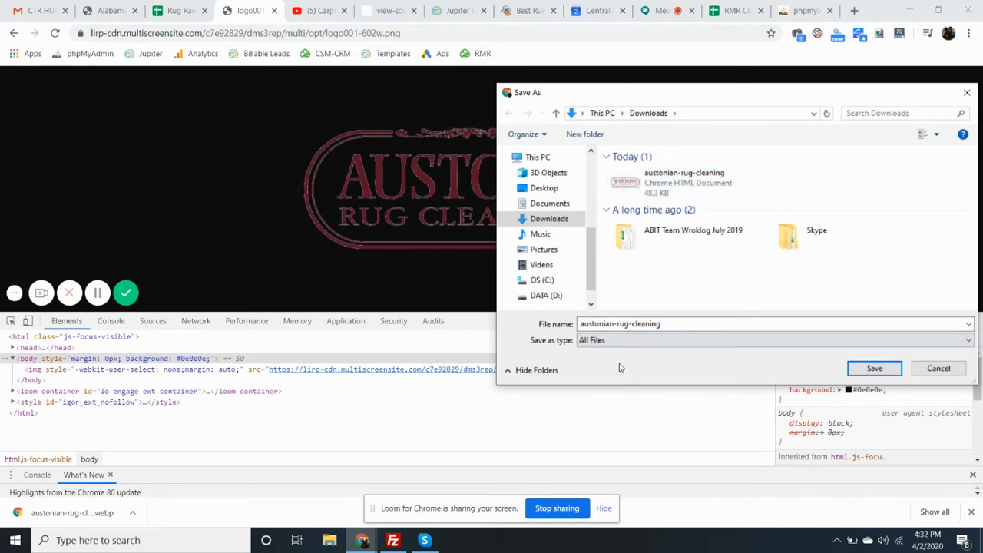
pyautogui.click(874, 369)
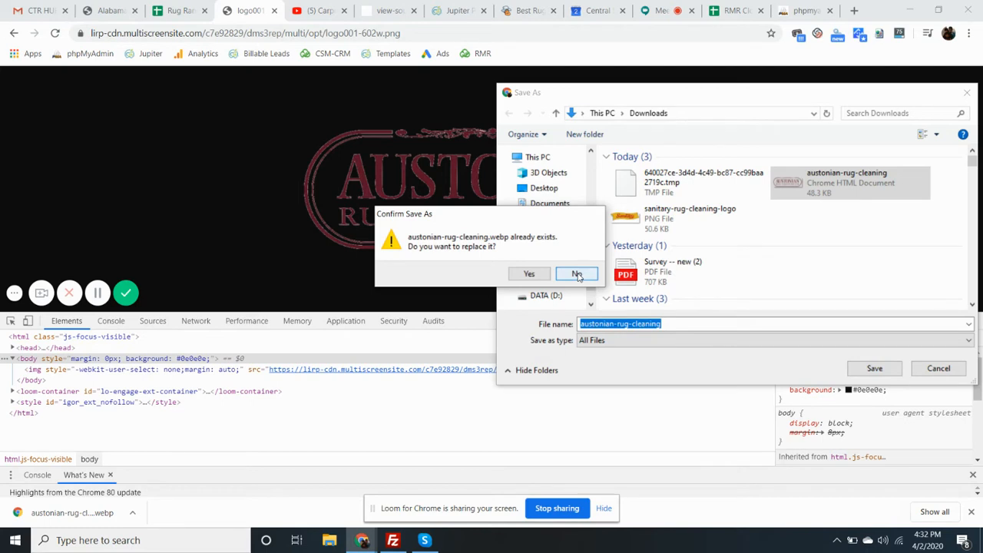
pyautogui.click(577, 274)
pyautogui.click(681, 325)
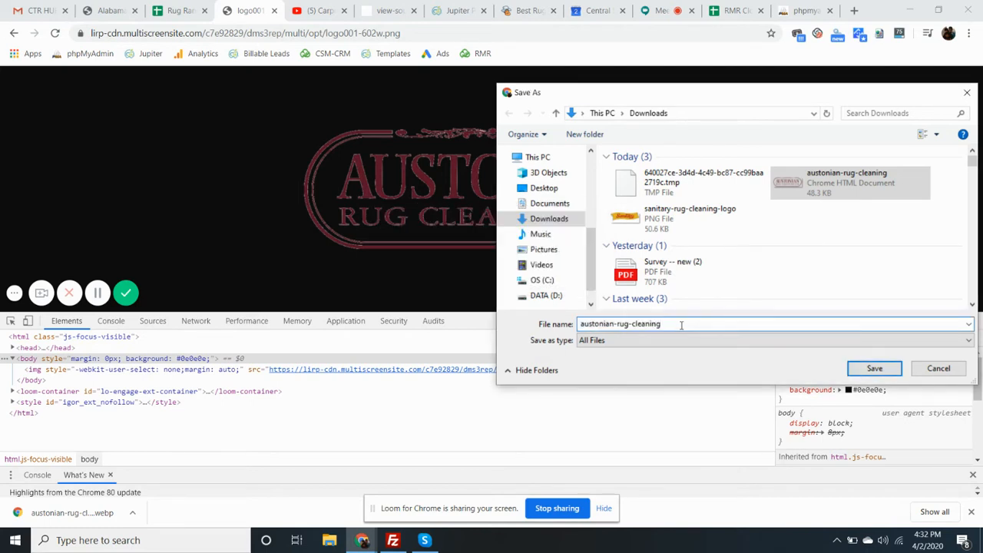
pyautogui.write('.png')
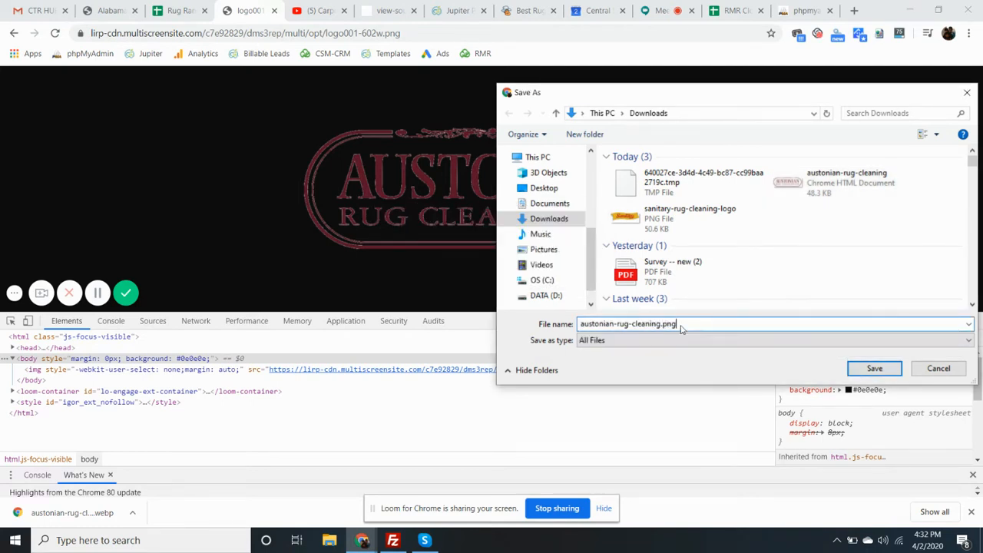
pyautogui.moveTo(709, 102); pyautogui.dragTo(420, 35)
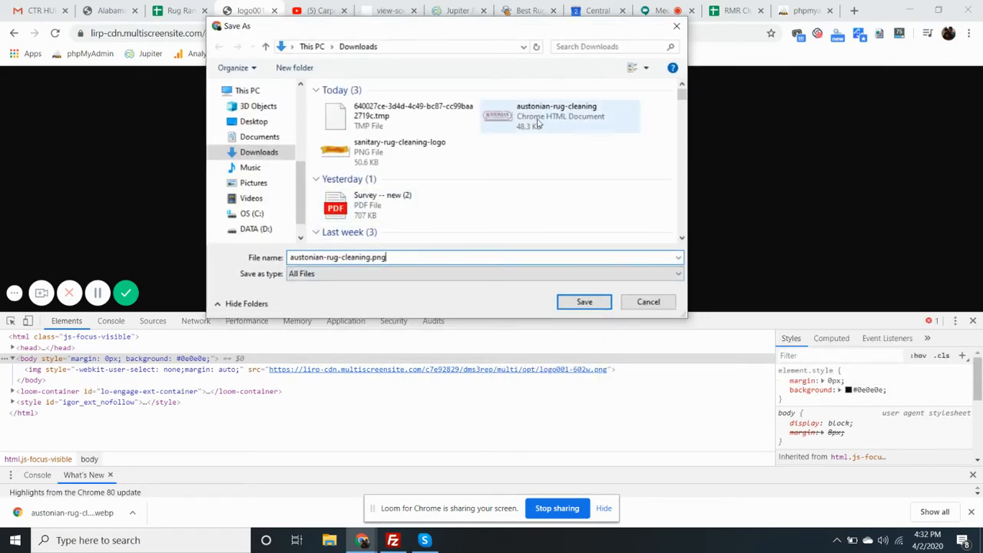
pyautogui.click(598, 301)
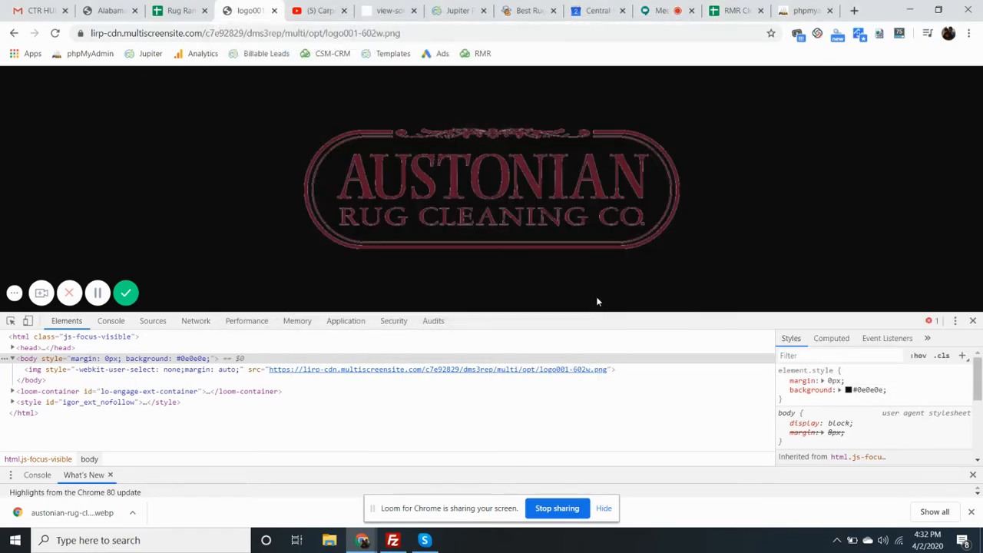
pyautogui.click(972, 320)
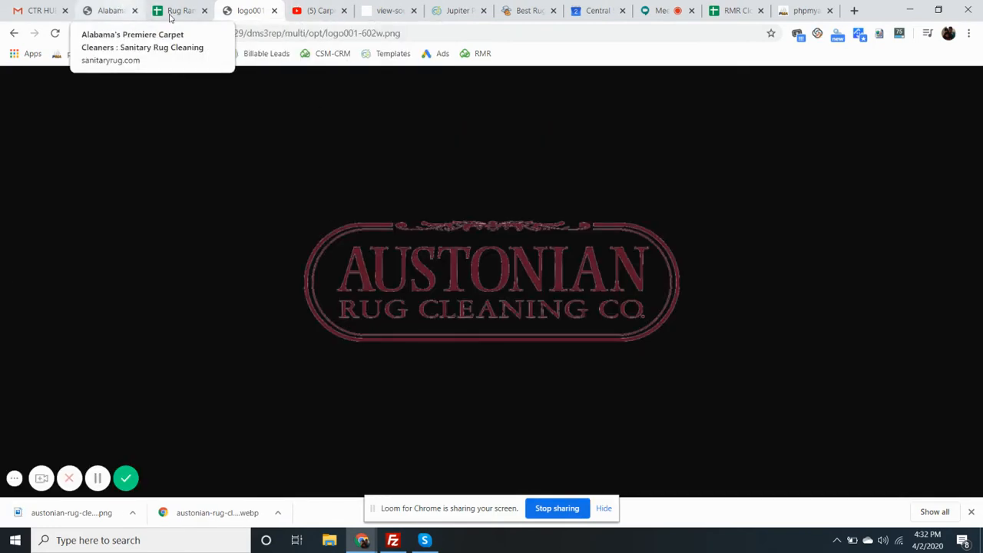
# Step: Upload austonian-rug-cleaning.png as the Austonian listing's profile photo in the Jupiter platform and save the listing
pyautogui.click(458, 11)
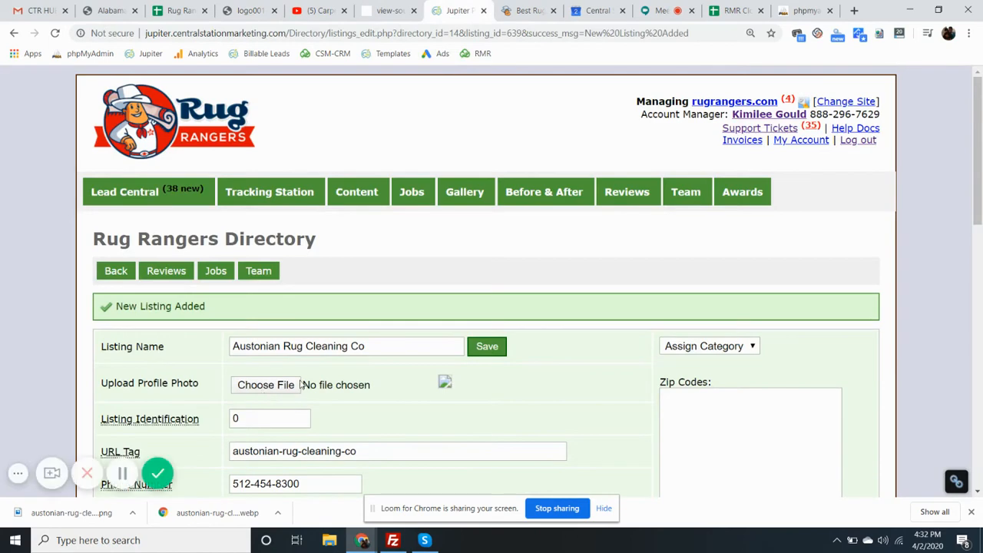
pyautogui.click(297, 385)
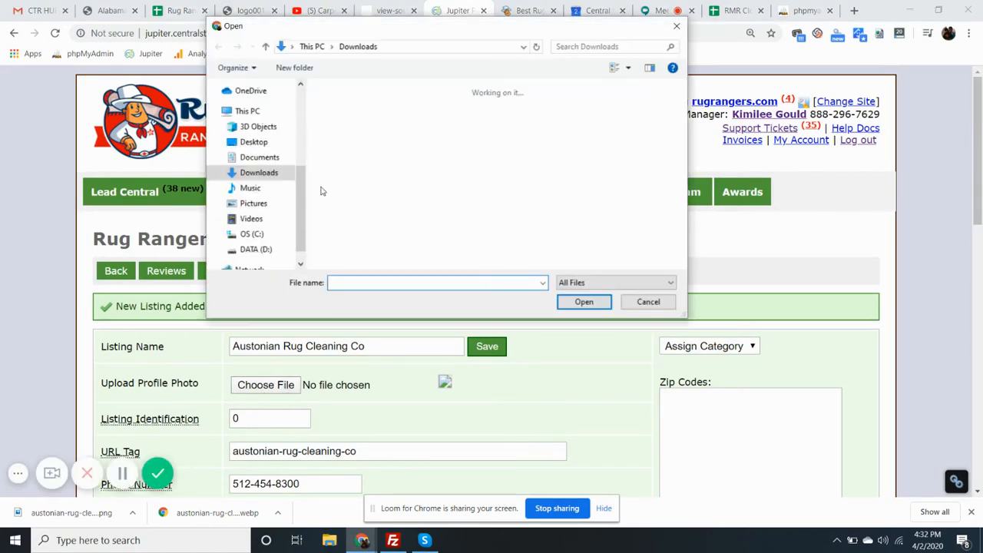
pyautogui.doubleClick(360, 115)
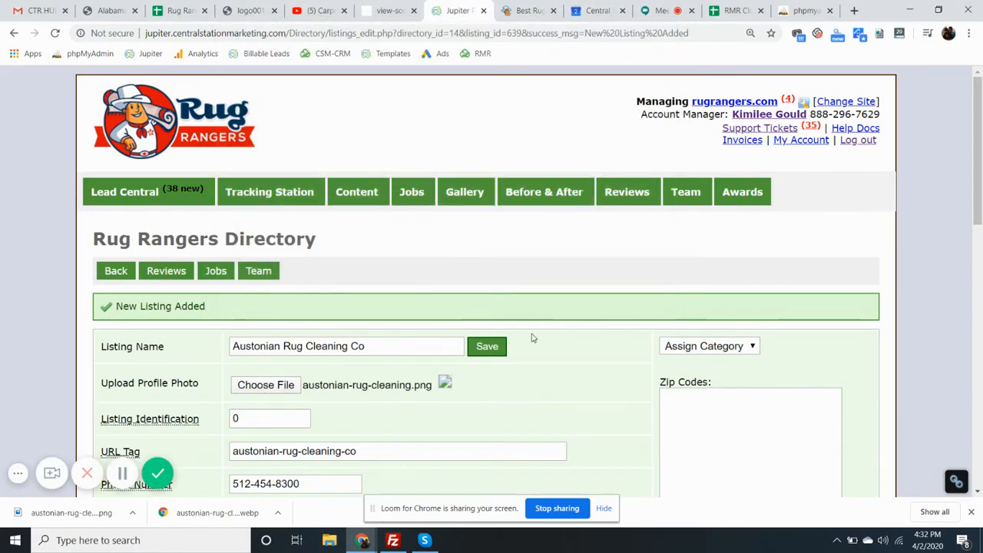
pyautogui.click(492, 347)
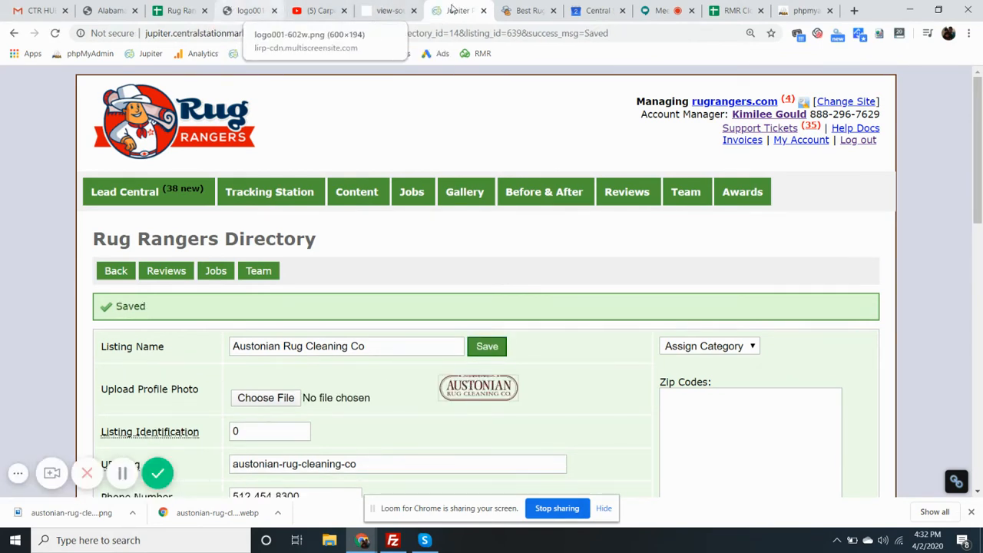
# Step: Reload the Texas directory page on rugrangers.com and check the logo on the Austonian Rug Cleaning Co card
pyautogui.click(528, 10)
pyautogui.click(54, 33)
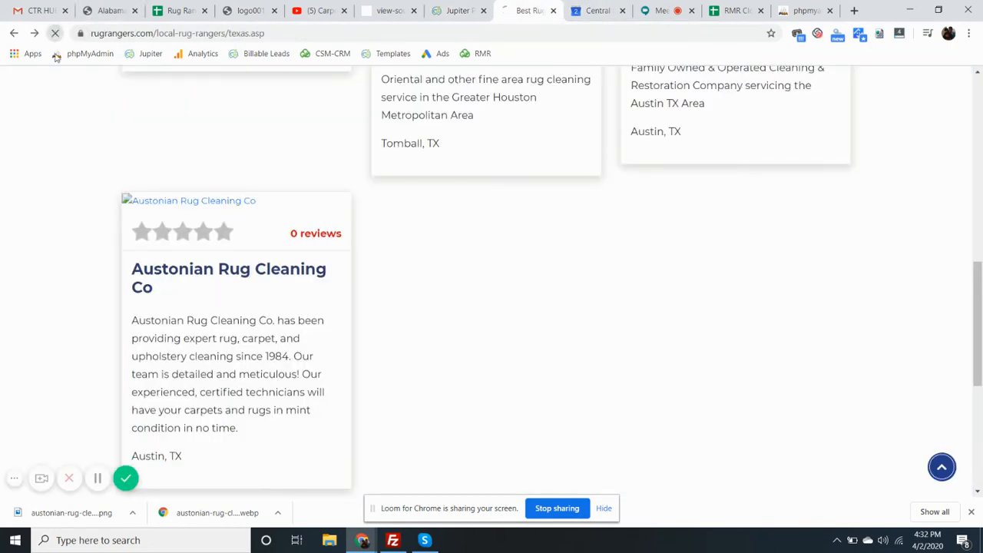
pyautogui.scroll(5, 414, 382)
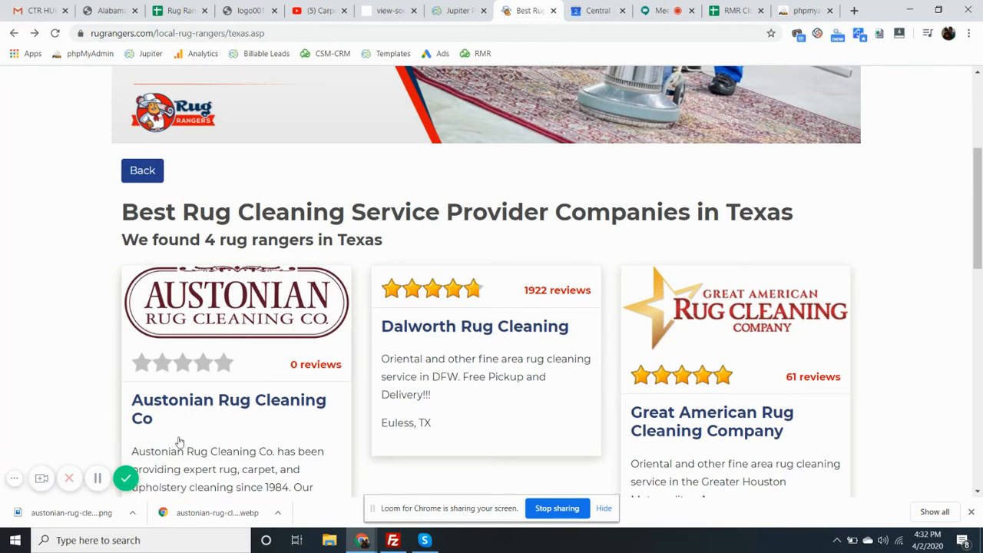
# Step: Shorten the Listing Name to Austonian Rug Cleaning in the Jupiter listing editor and save the listing
pyautogui.click(441, 12)
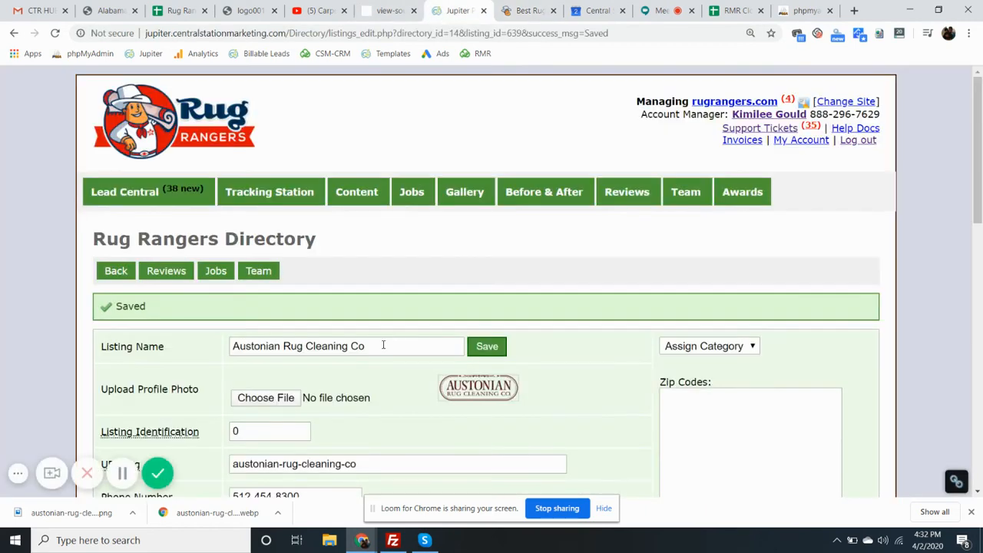
pyautogui.moveTo(382, 346); pyautogui.dragTo(359, 346)
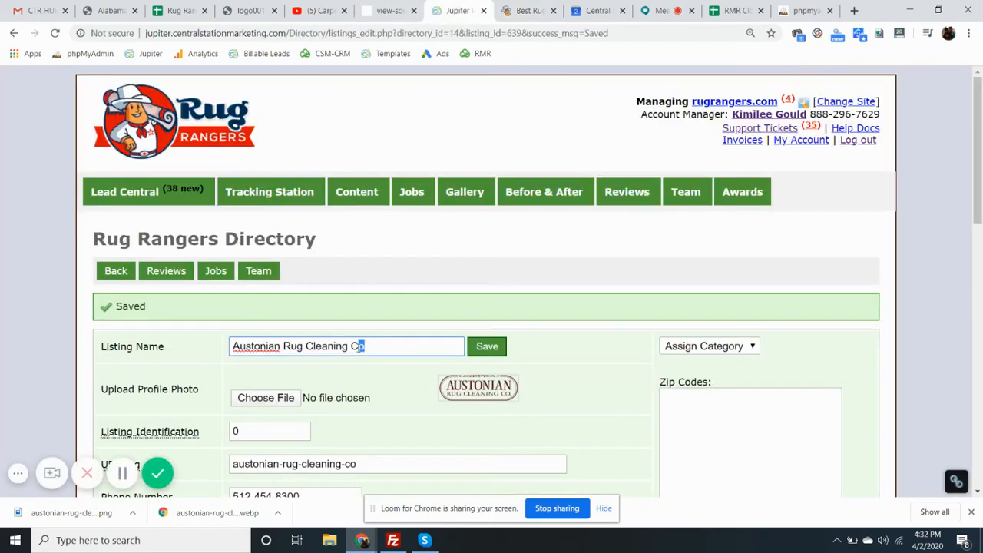
pyautogui.click(487, 347)
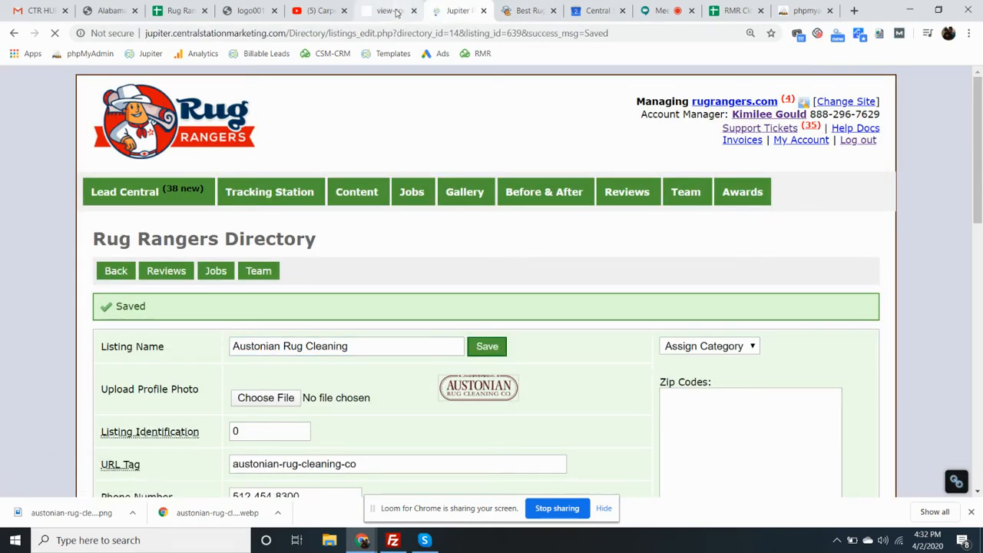
# Step: Reload the Texas directory page, check the Austonian card's name, and open its profile to review the description and embedded video
pyautogui.click(527, 12)
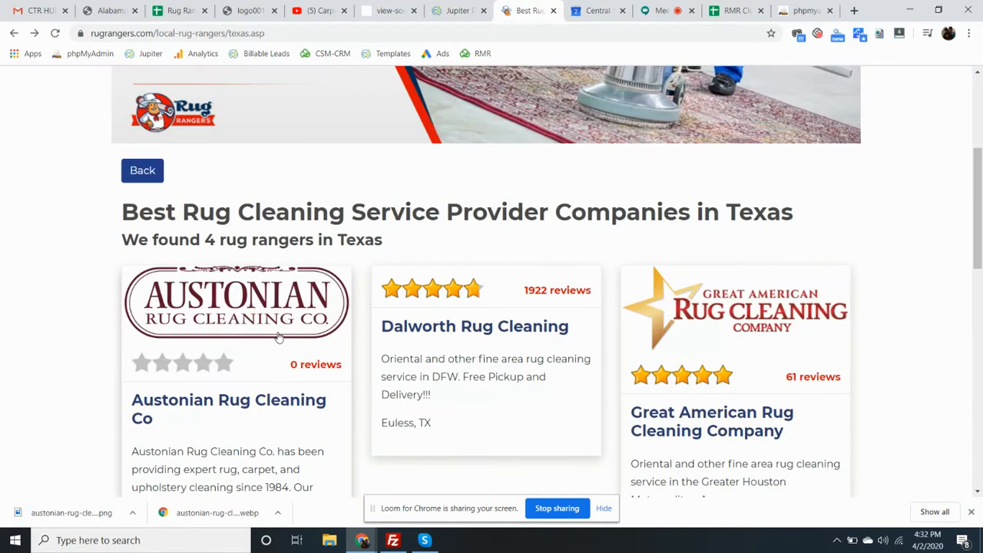
pyautogui.click(55, 38)
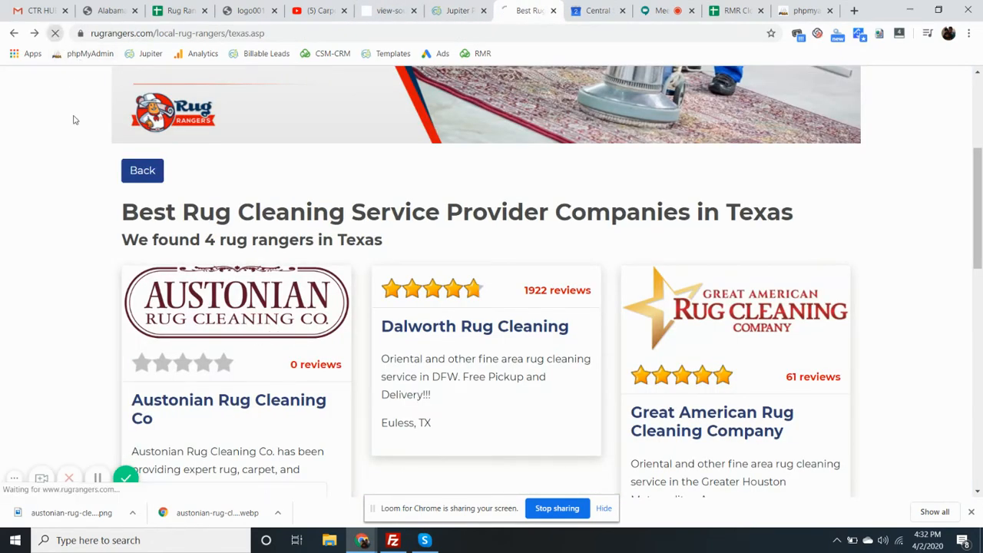
pyautogui.scroll(-3, 281, 456)
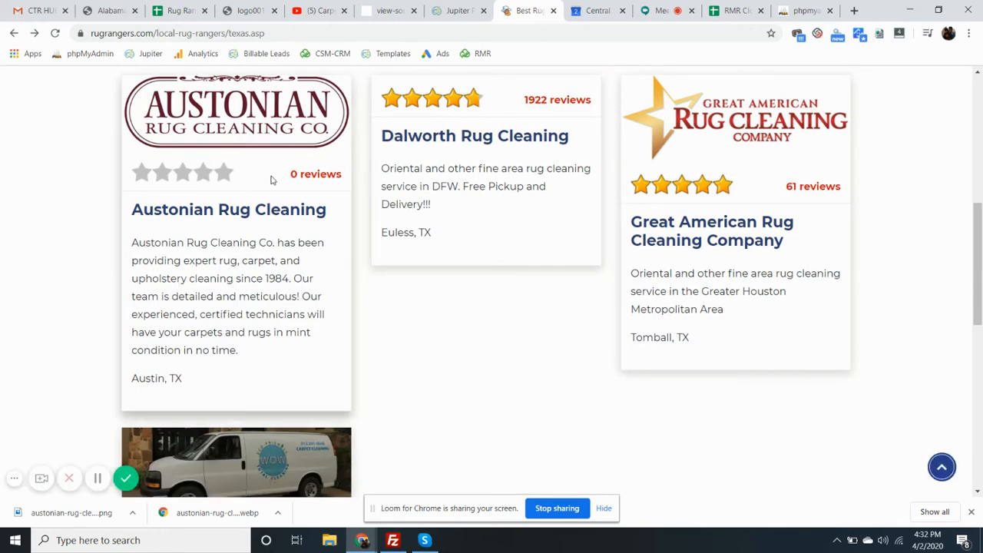
pyautogui.click(265, 97)
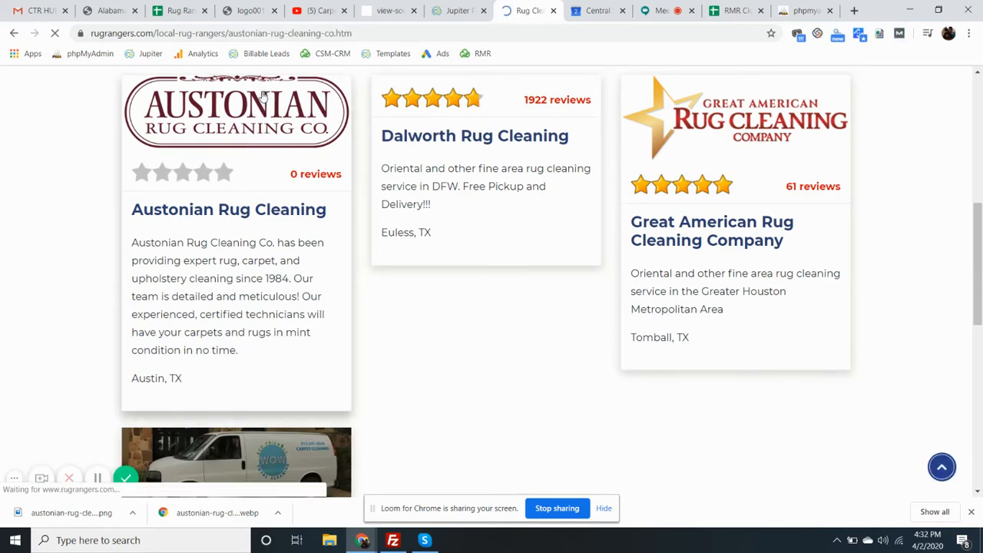
pyautogui.scroll(-5, 577, 344)
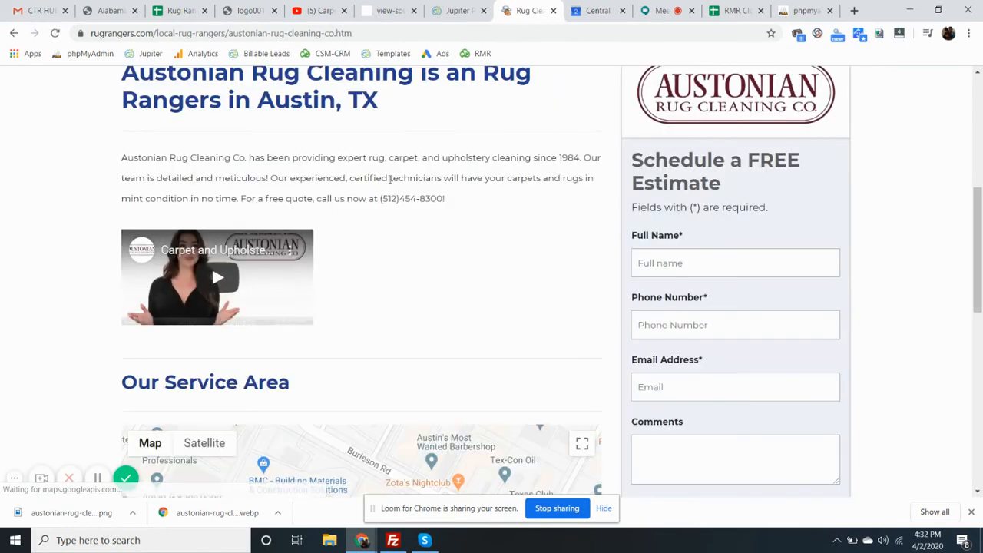
pyautogui.tripleClick(463, 205)
pyautogui.click(454, 320)
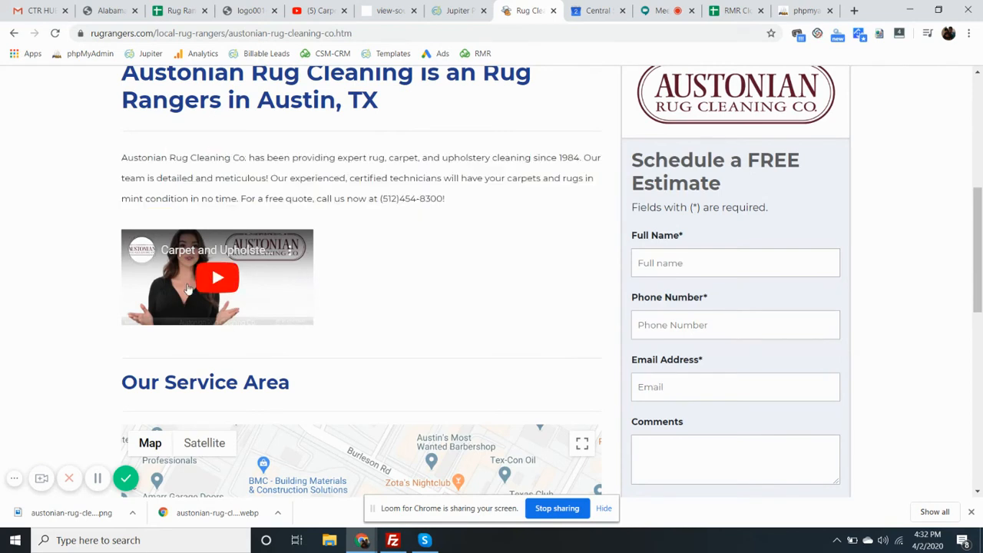
pyautogui.click(452, 11)
pyautogui.scroll(-9, 376, 313)
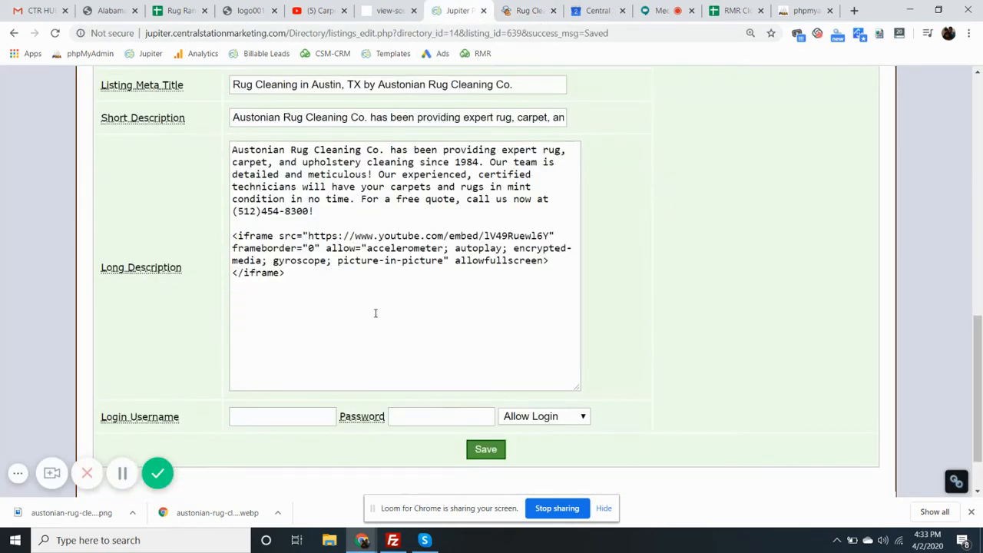
pyautogui.moveTo(323, 285); pyautogui.dragTo(223, 241)
pyautogui.write('https://lirp-cdn.multiscreensite.com/c7e92829/dms3rep/multi/opt/logo001-602w.png')
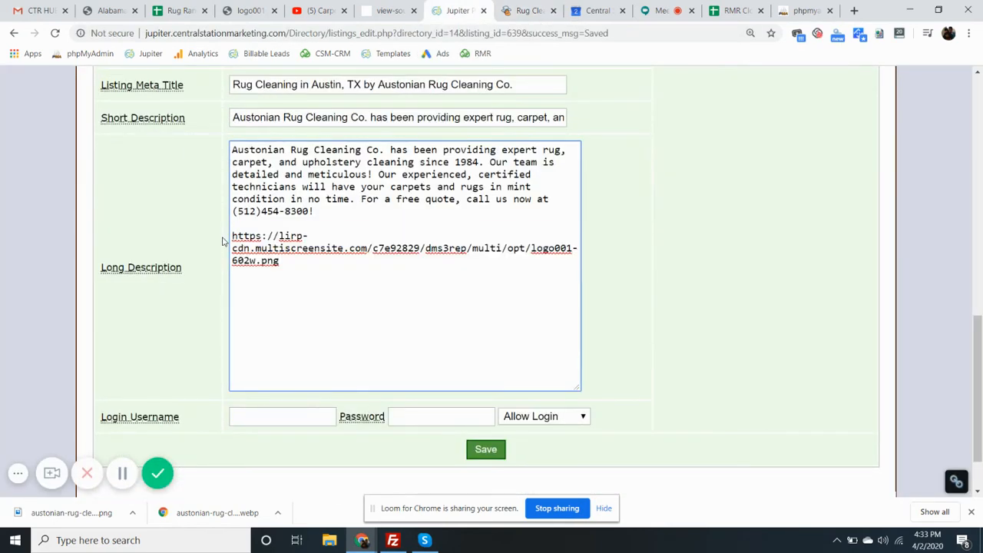
pyautogui.hotkey('ctrl', 'z')
pyautogui.click(404, 312)
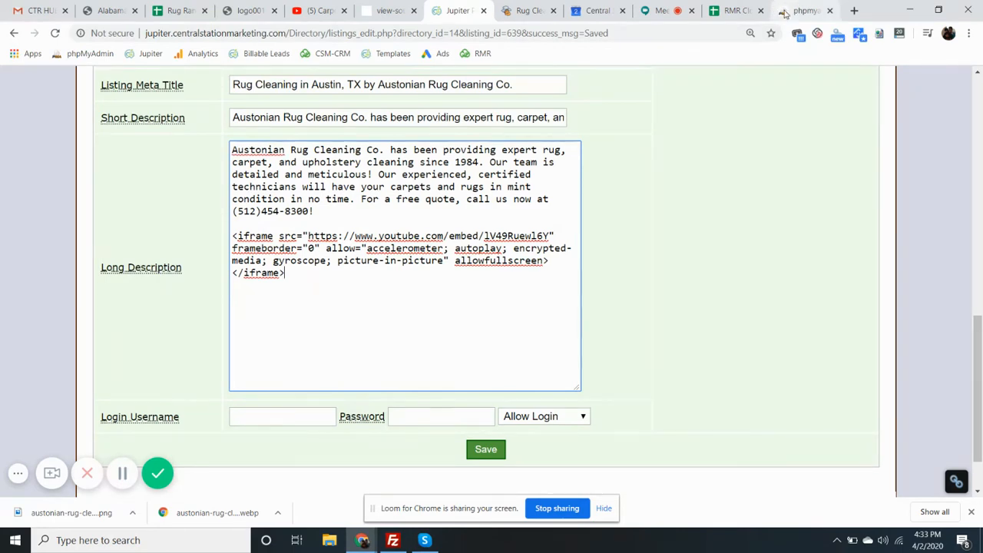
# Step: Replace the iframe in the Long Description with YouTube's full 560 by 315 embed code, separate it from the intro with blank lines, and save
pyautogui.click(321, 10)
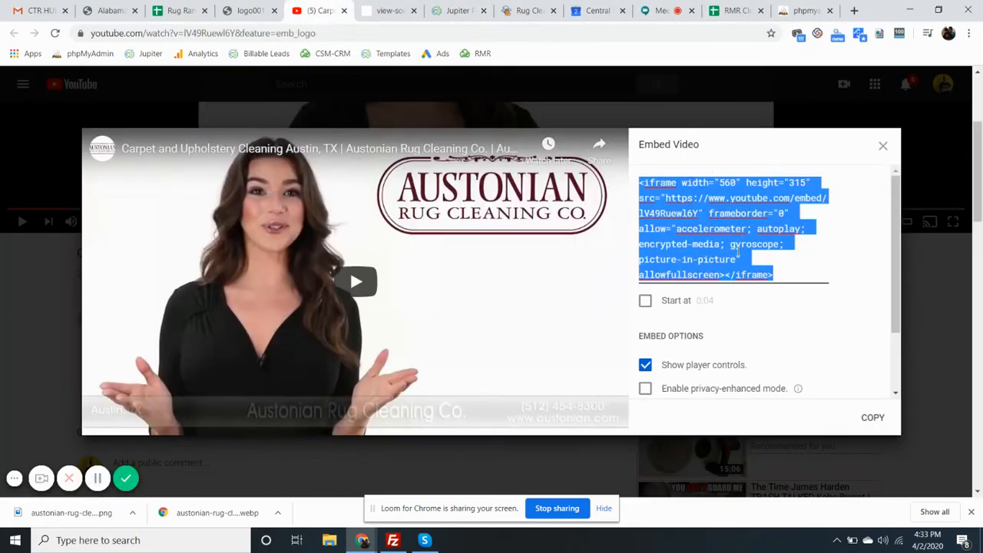
pyautogui.click(519, 12)
pyautogui.click(474, 13)
pyautogui.moveTo(291, 313); pyautogui.dragTo(187, 228)
pyautogui.write('<iframe width="560" height="315" src="https://www.youtube.com/embed/lV49Ruewl6Y" frameborder="0" allow="accelerometer; autoplay; encrypted-media; gyroscope; picture-in-picture" allowfullscreen></iframe>')
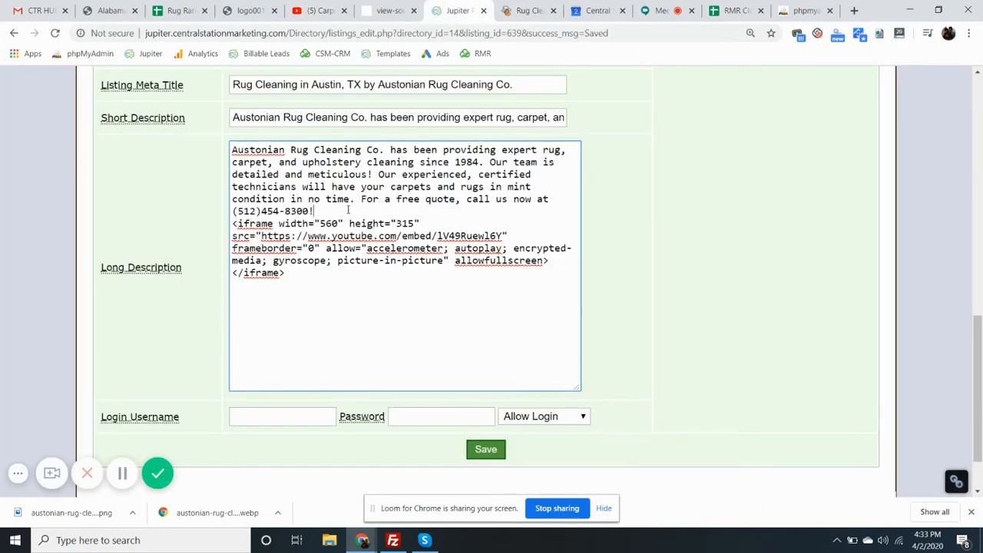
pyautogui.press('Return')
pyautogui.press('Return')
pyautogui.scroll(-1, 605, 351)
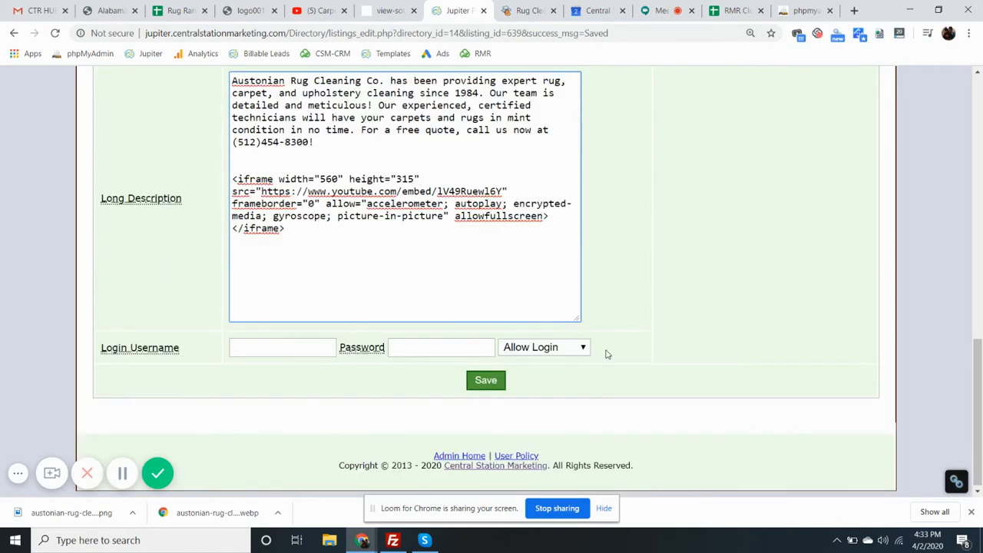
pyautogui.click(483, 380)
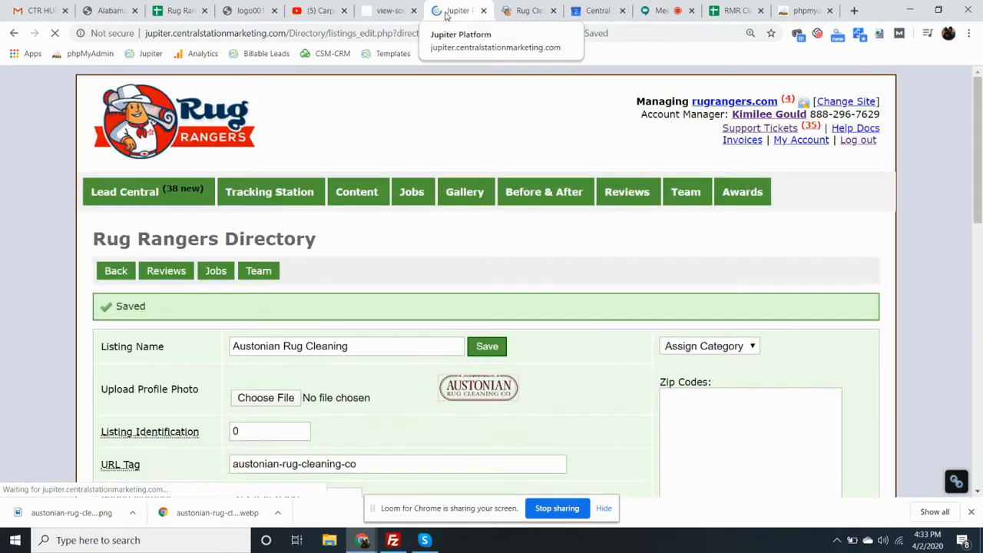
# Step: Reload the Austonian profile page on rugrangers.com, check the embedded video's size, and inspect the markup around the Our Service Area heading
pyautogui.click(528, 10)
pyautogui.click(56, 33)
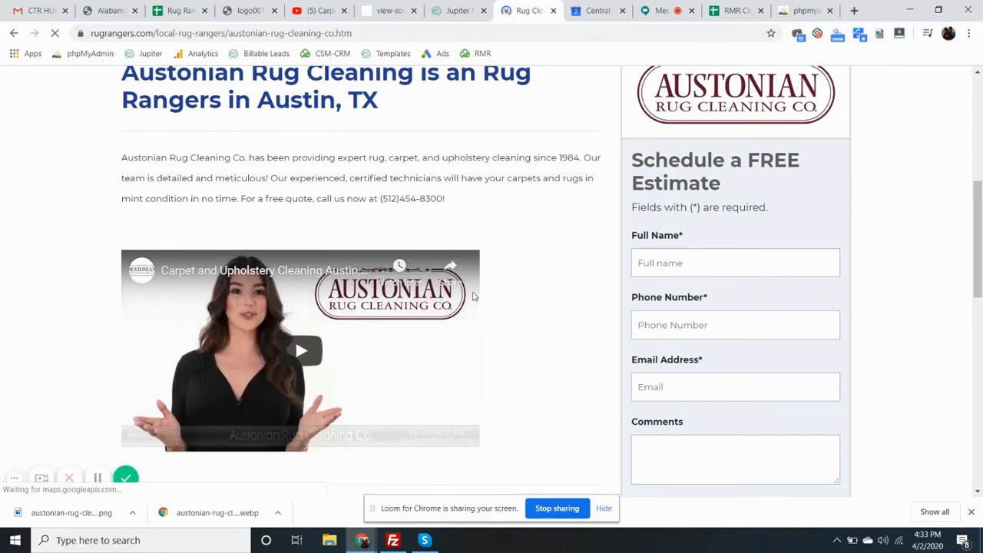
pyautogui.scroll(-3, 504, 320)
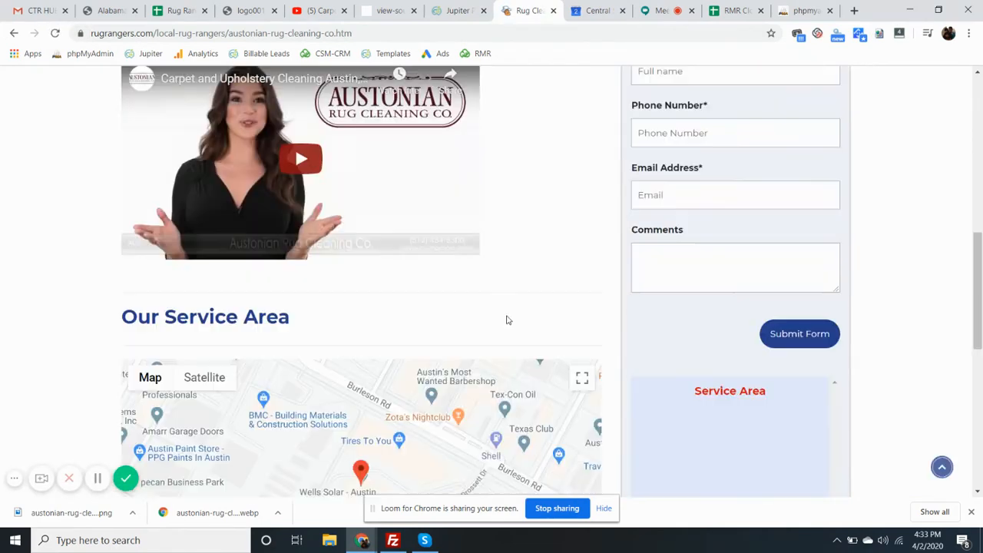
pyautogui.rightClick(377, 347)
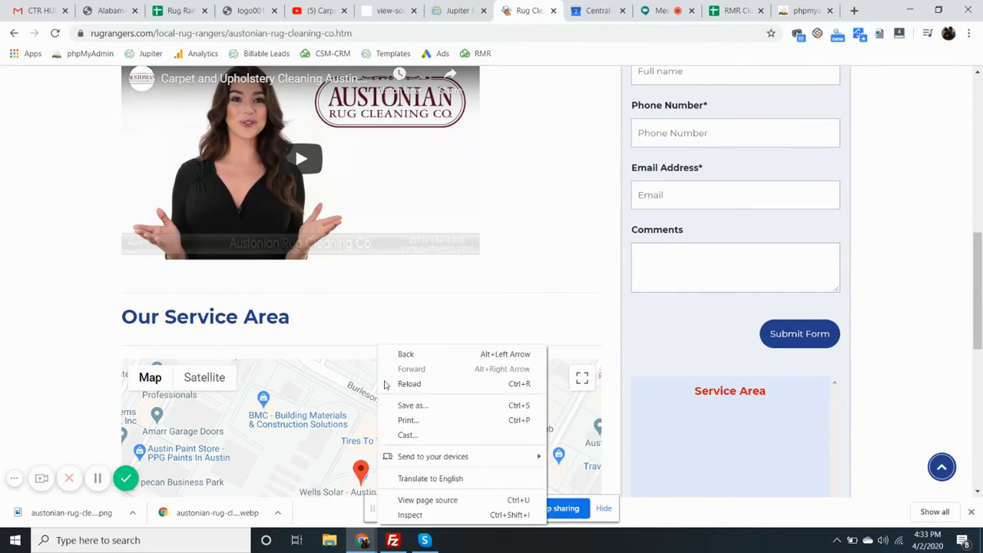
pyautogui.click(410, 514)
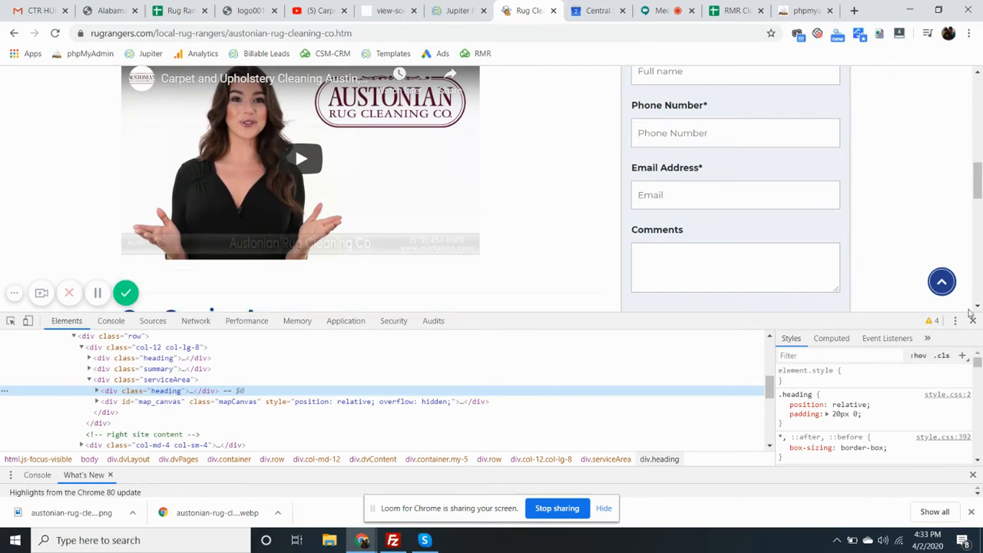
pyautogui.click(972, 321)
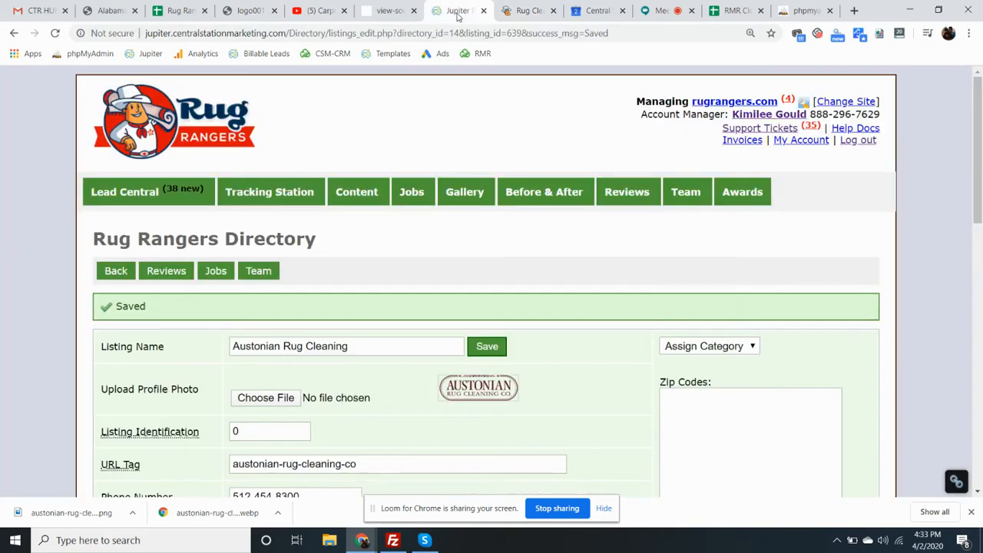
# Step: In the Jupiter listing's Long Description, remove the iframe's height attribute, set its width to 750, and save the listing
pyautogui.click(458, 14)
pyautogui.scroll(-8, 468, 285)
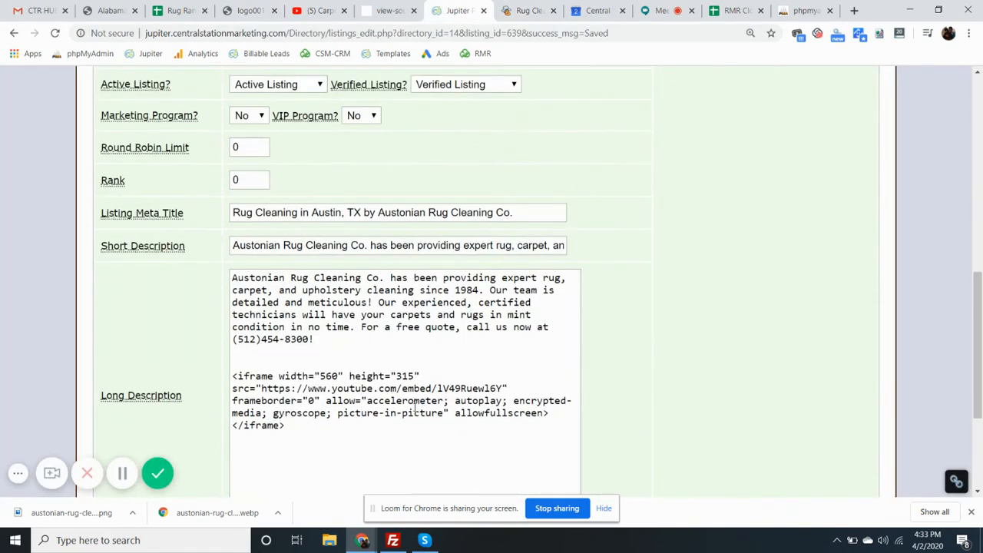
pyautogui.moveTo(422, 376); pyautogui.dragTo(344, 375)
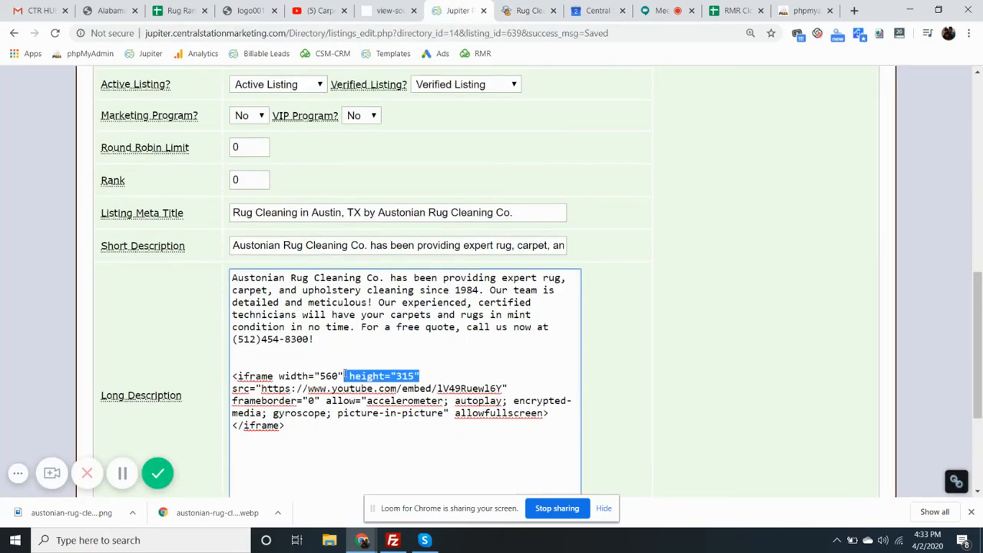
pyautogui.press('BackSpace')
pyautogui.doubleClick(326, 376)
pyautogui.write('7')
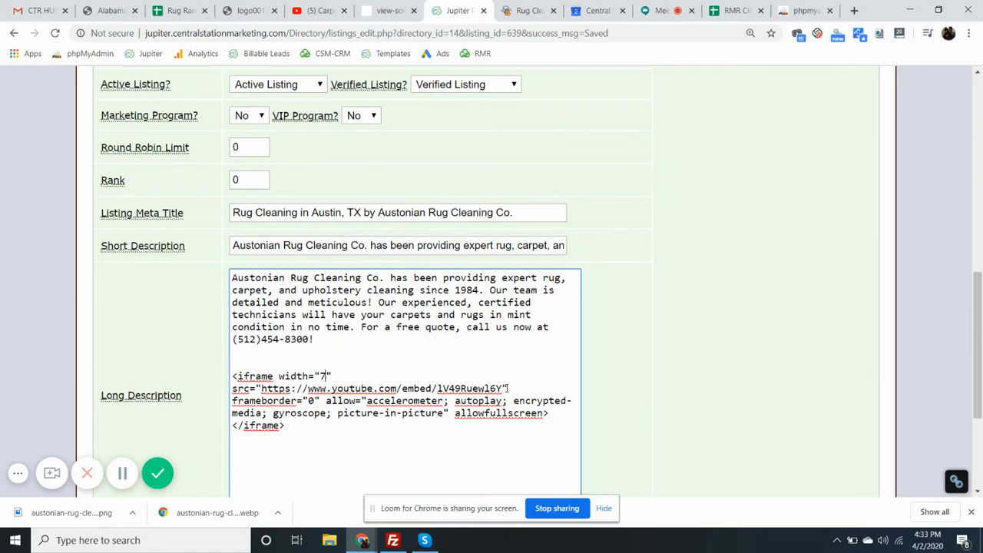
pyautogui.write('50')
pyautogui.scroll(-3, 364, 302)
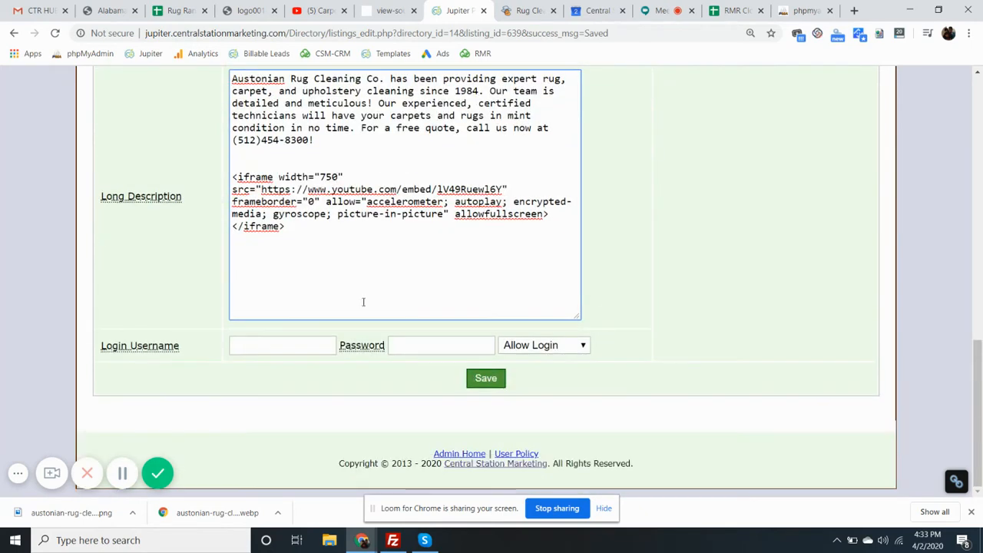
pyautogui.click(481, 379)
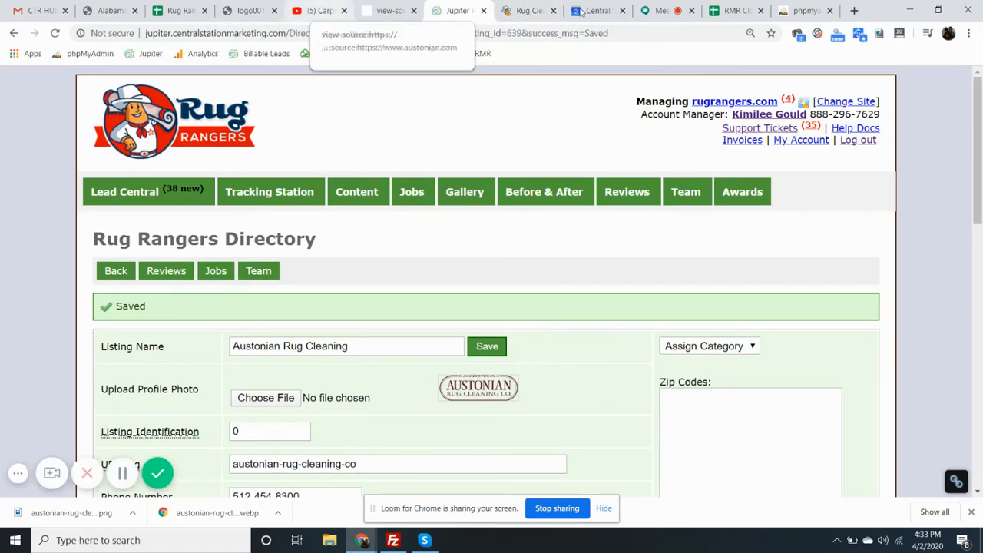
# Step: Reload the public profile to check the resized video, and review the dimensions in YouTube's embed code for comparison
pyautogui.click(527, 12)
pyautogui.click(55, 33)
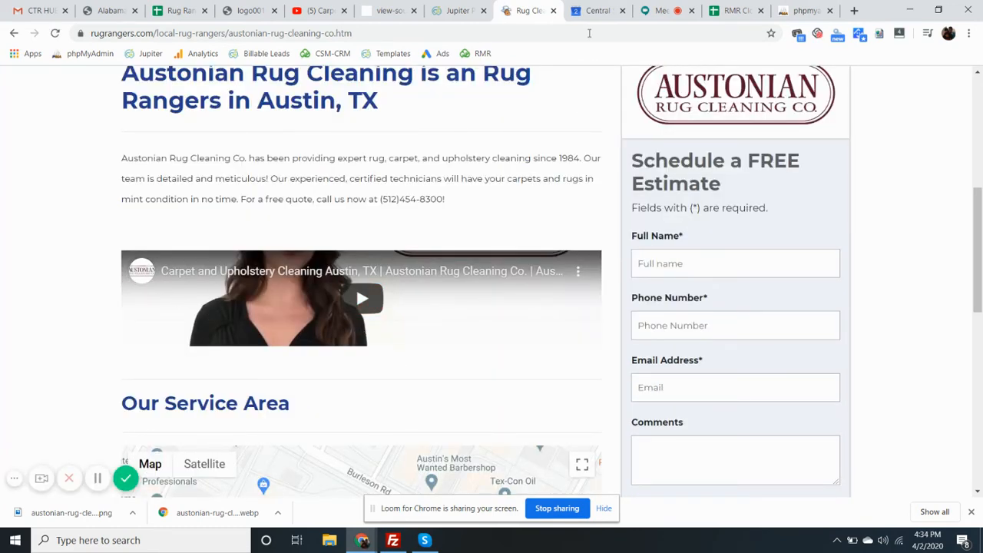
pyautogui.click(311, 10)
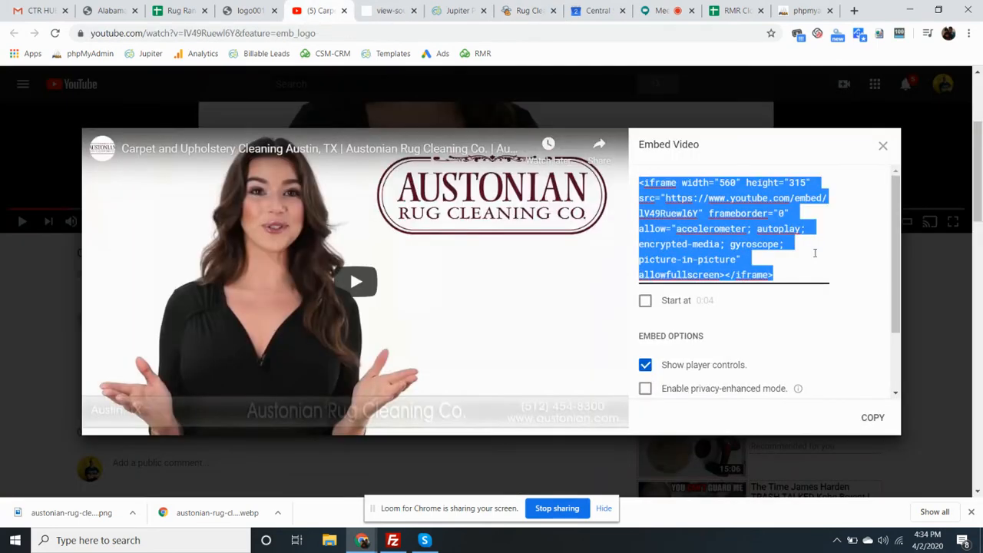
pyautogui.scroll(-2, 799, 319)
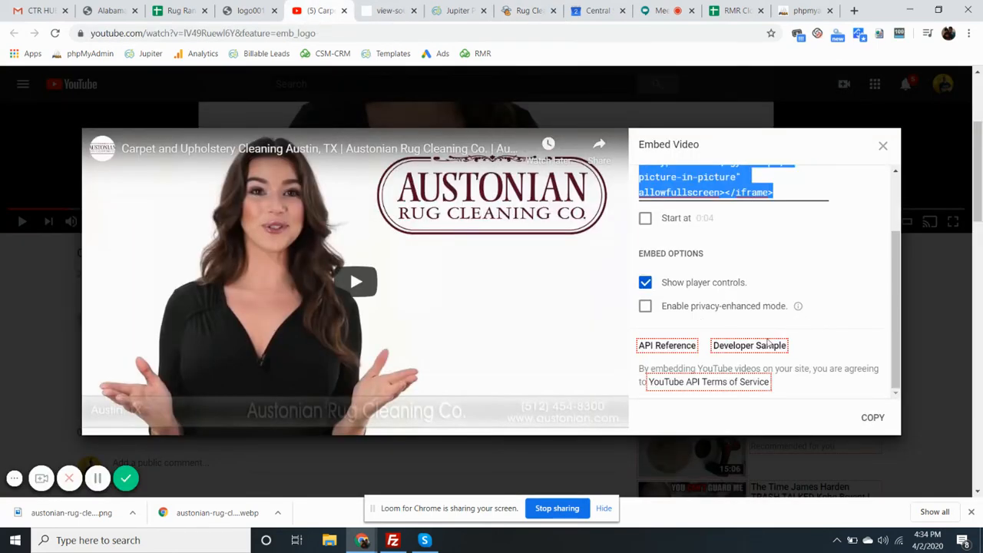
pyautogui.scroll(3, 714, 384)
pyautogui.click(715, 228)
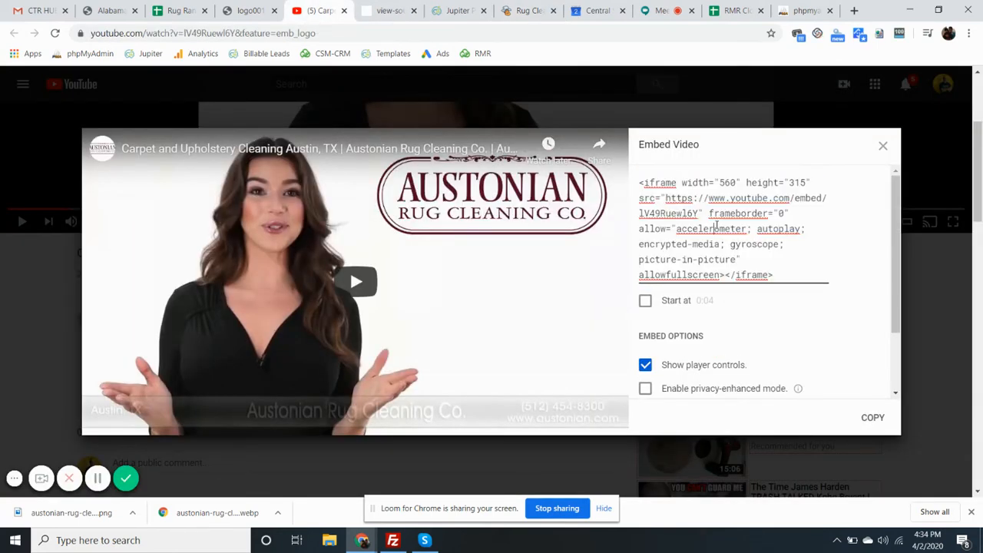
pyautogui.tripleClick(718, 180)
pyautogui.tripleClick(720, 181)
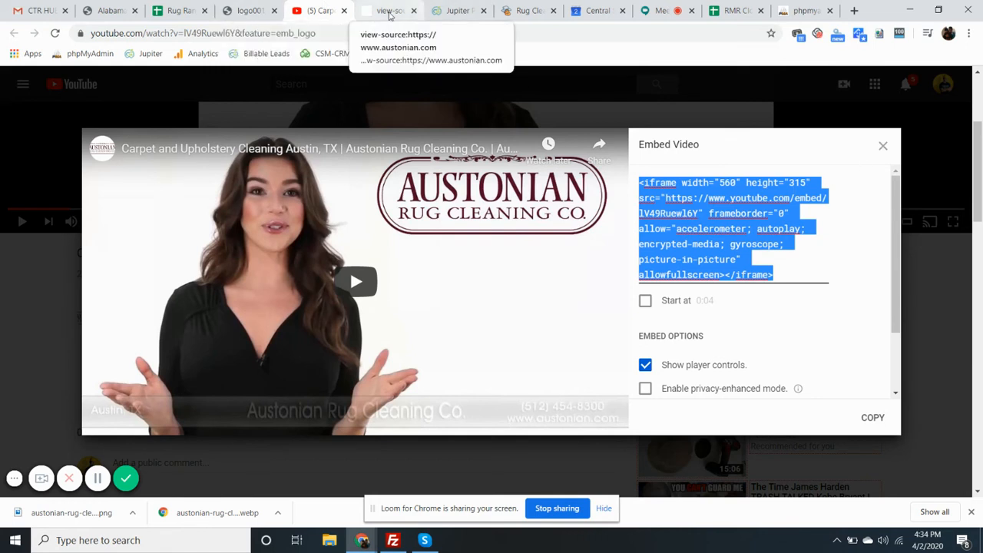
# Step: Add height="450" after the iframe's width in the Jupiter listing's Long Description and save the listing
pyautogui.click(451, 10)
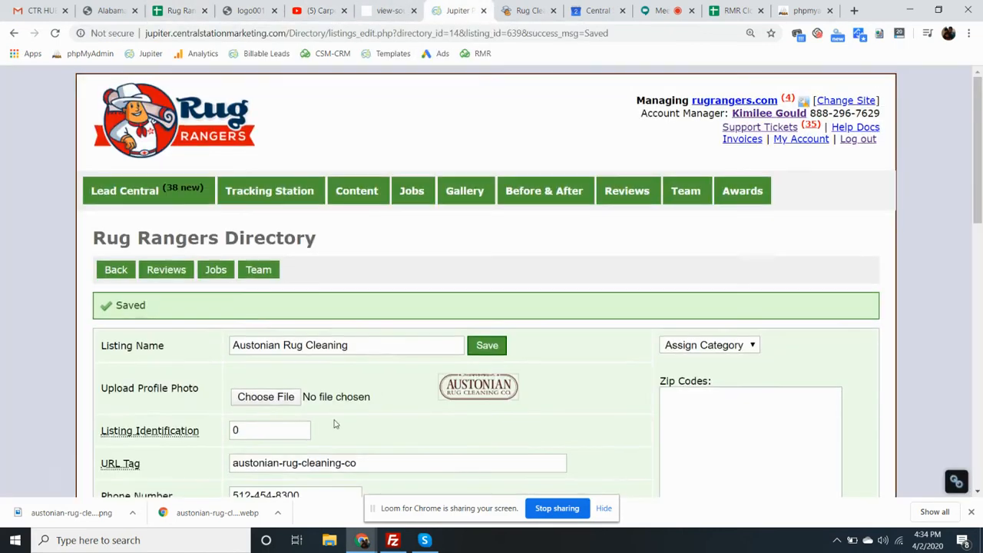
pyautogui.scroll(-10, 360, 346)
pyautogui.click(375, 308)
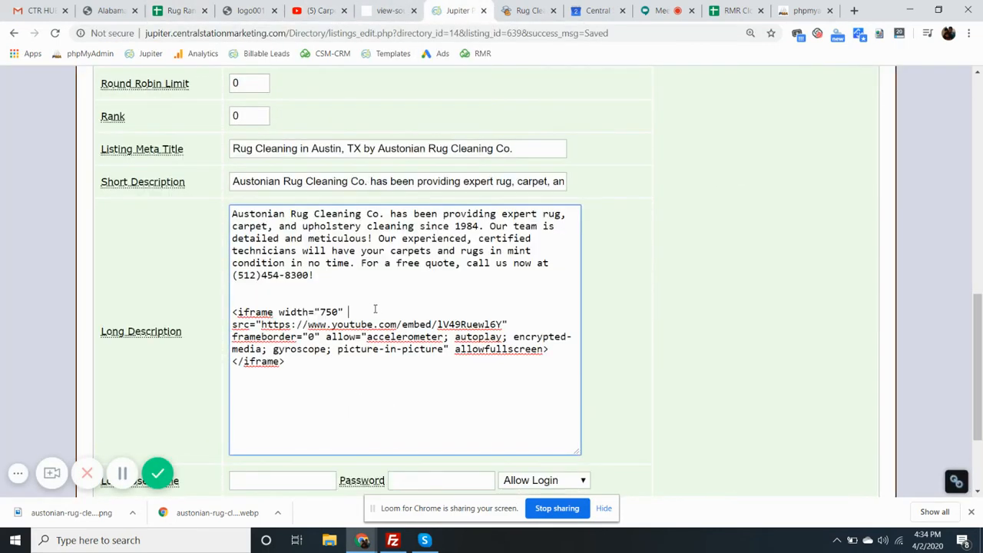
pyautogui.write('height')
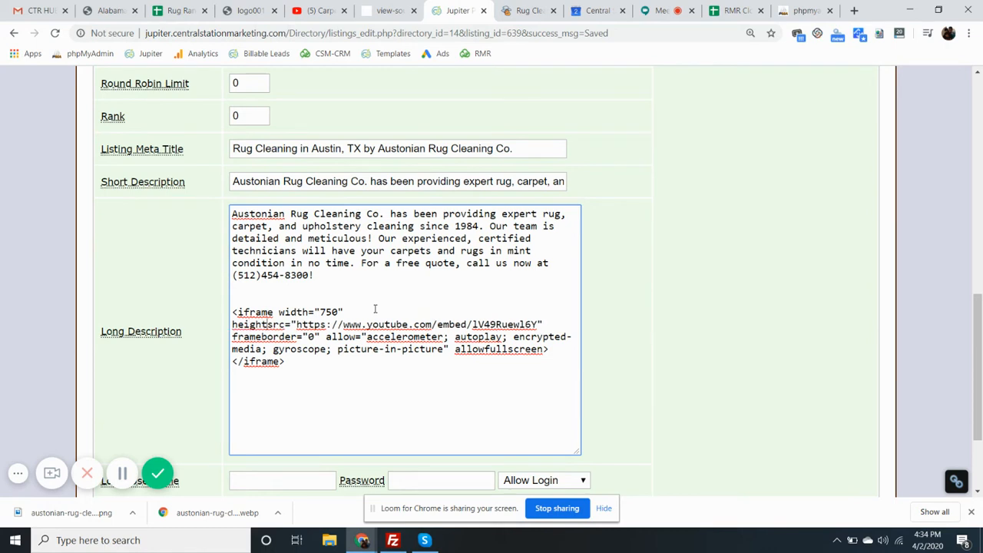
pyautogui.write('="750" height=""')
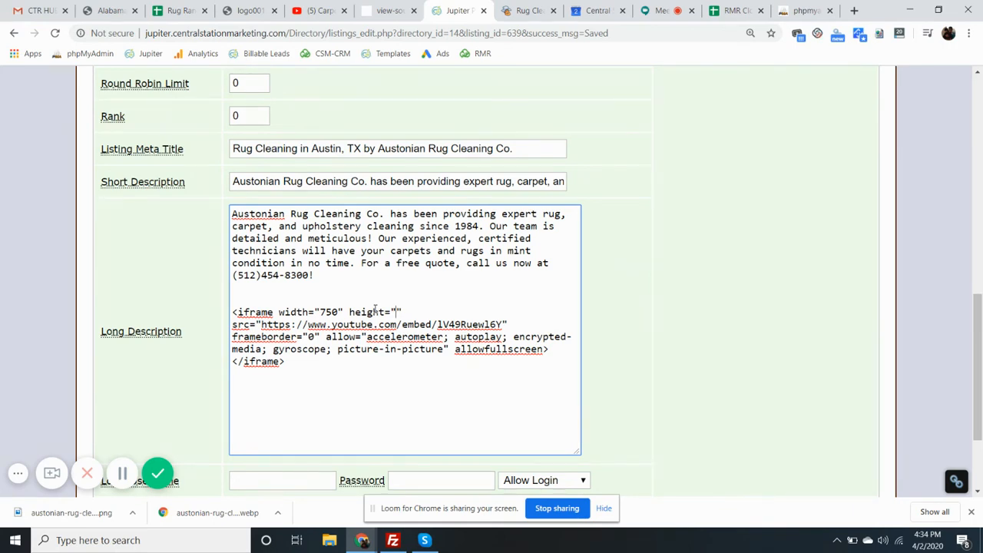
pyautogui.scroll(-2, 374, 309)
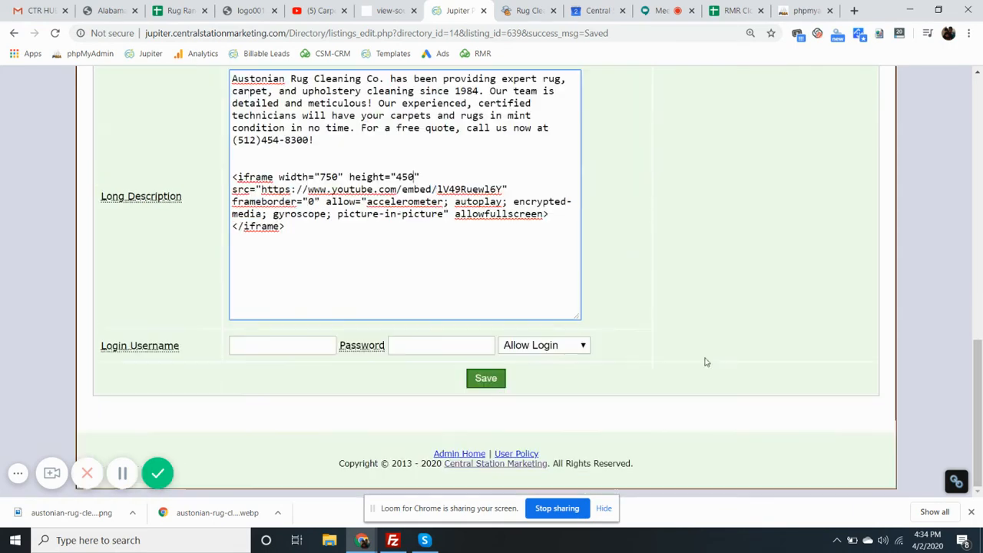
pyautogui.click(486, 378)
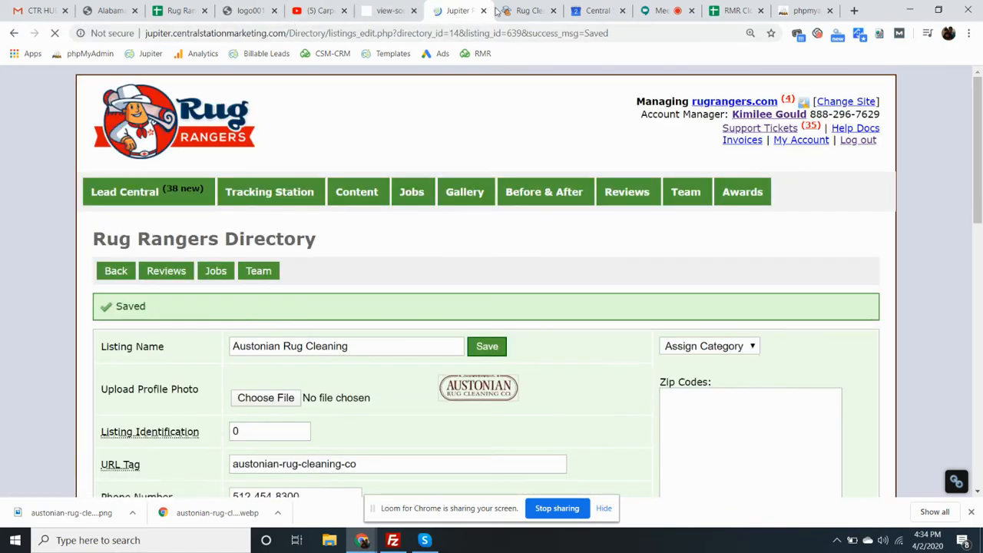
# Step: Reload the Austonian profile page, check the embedded video's dimensions, and briefly play and pause it
pyautogui.click(529, 10)
pyautogui.click(56, 34)
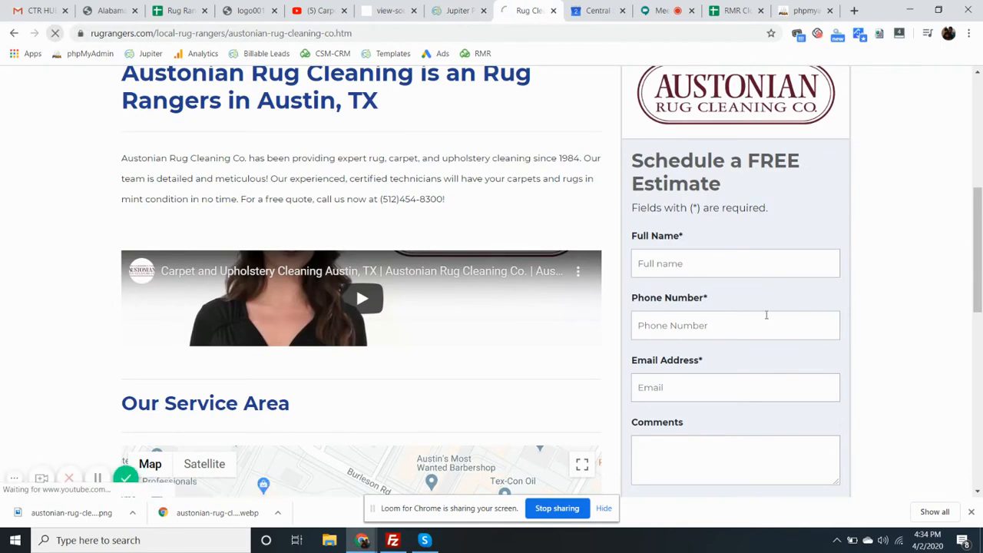
pyautogui.scroll(-3, 522, 300)
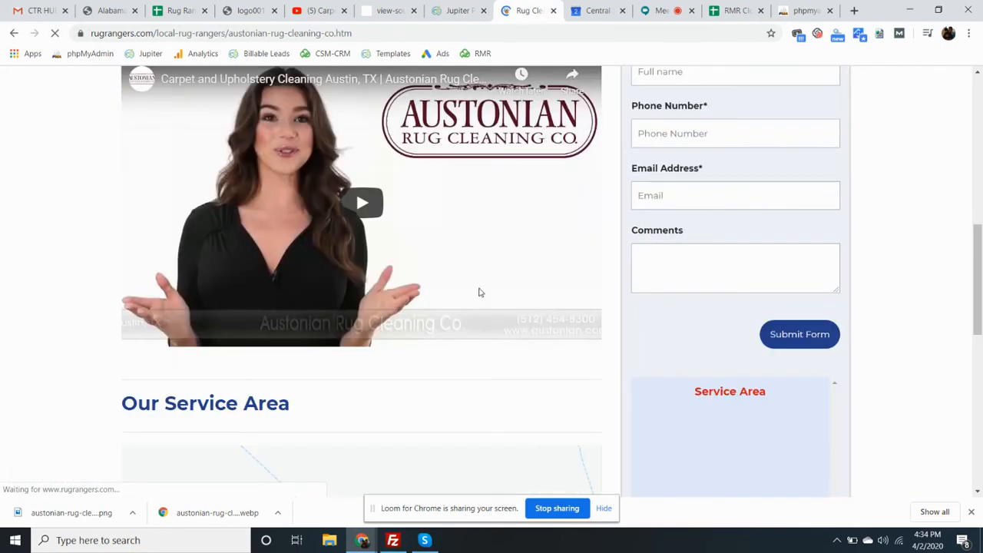
pyautogui.click(457, 234)
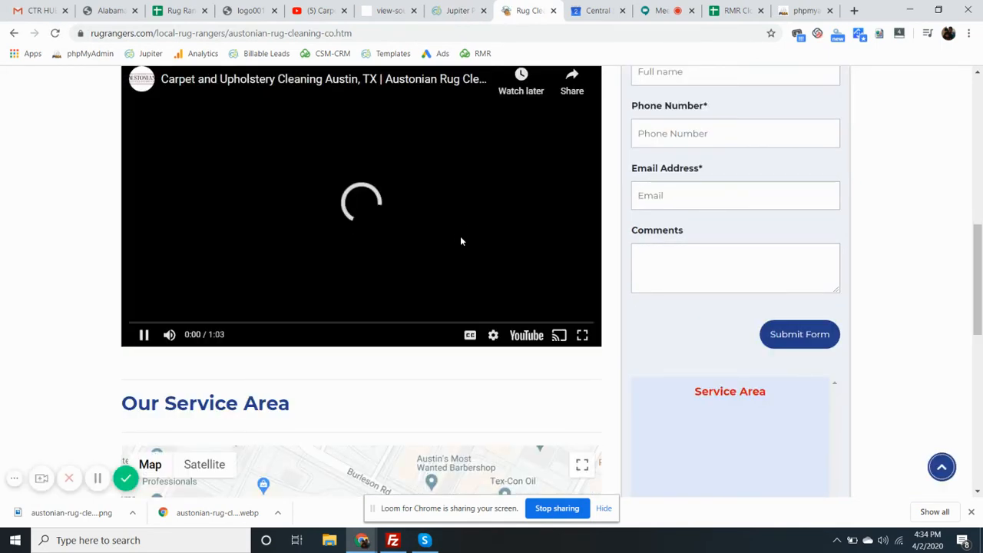
pyautogui.click(466, 222)
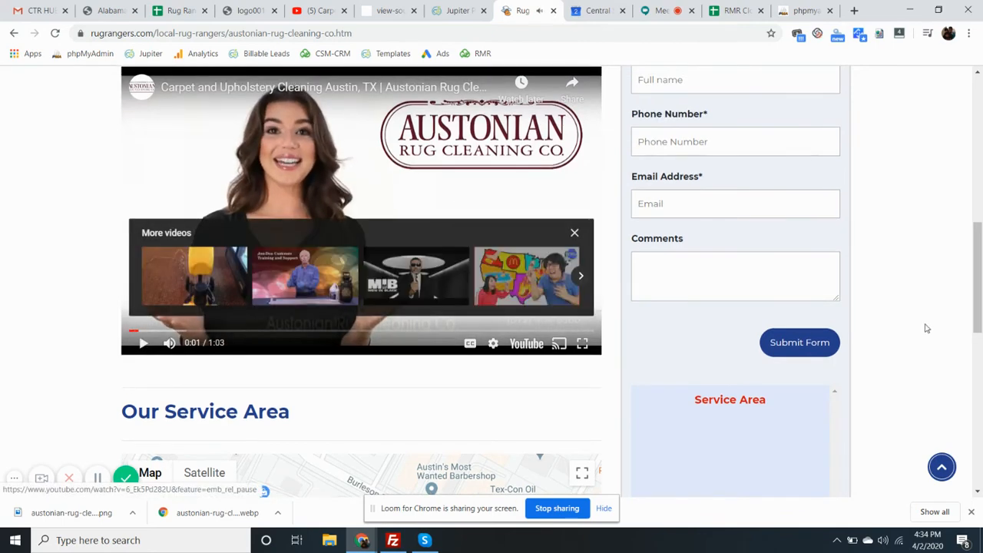
# Step: Review the profile's heading, description, phone number, map and Service Area box, and compare them with the contact and Zip Codes fields in Jupiter
pyautogui.scroll(3, 860, 380)
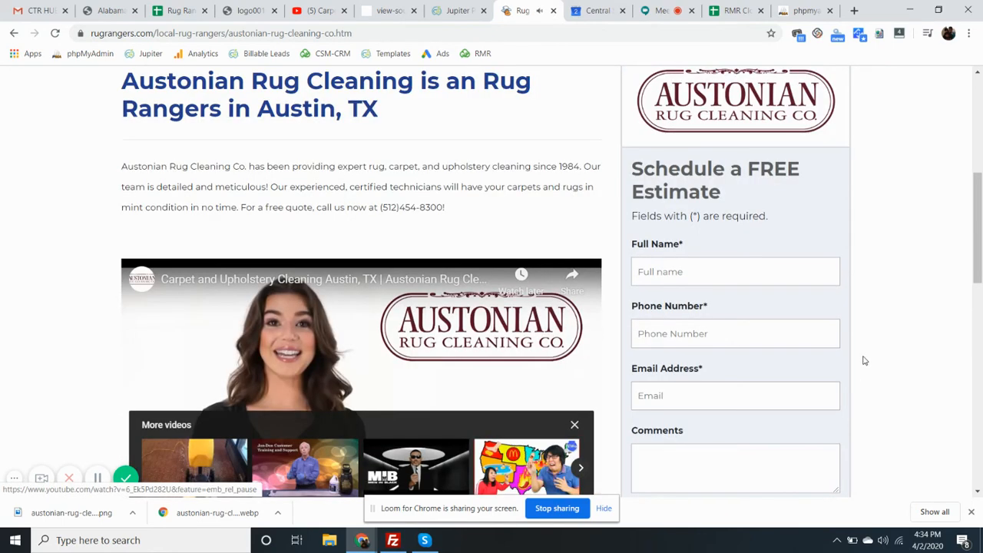
pyautogui.scroll(3, 704, 294)
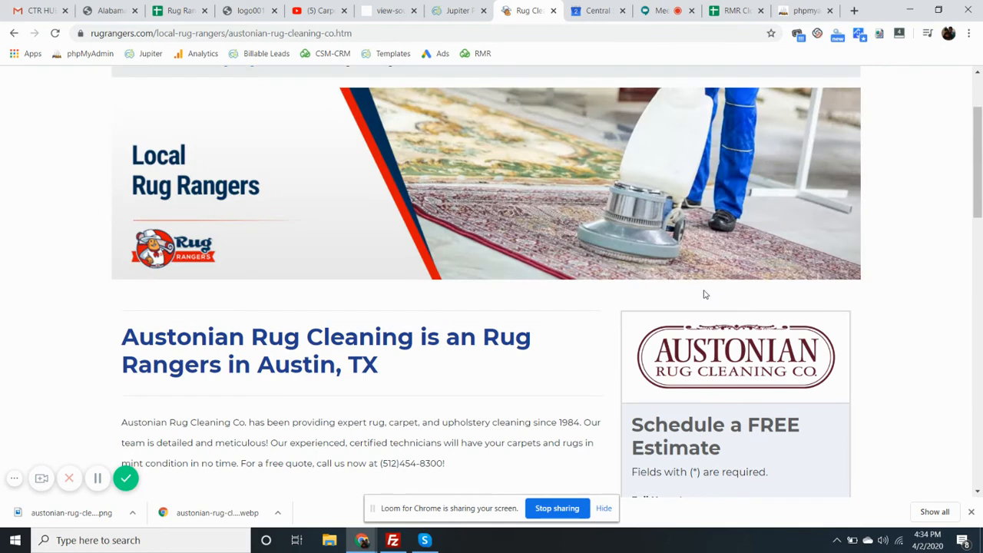
pyautogui.scroll(-3, 705, 294)
pyautogui.scroll(3, 890, 364)
pyautogui.scroll(-2, 909, 311)
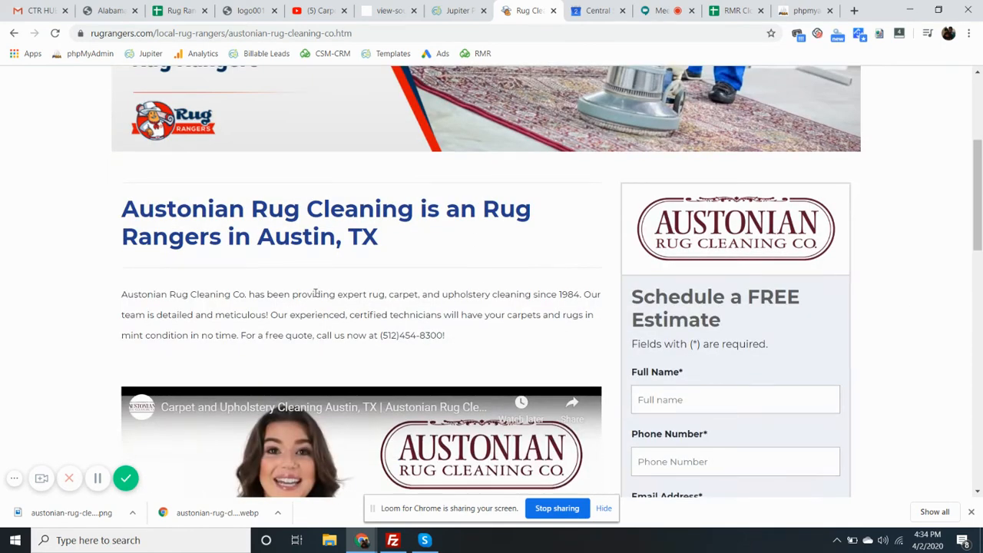
pyautogui.moveTo(444, 334); pyautogui.dragTo(376, 335)
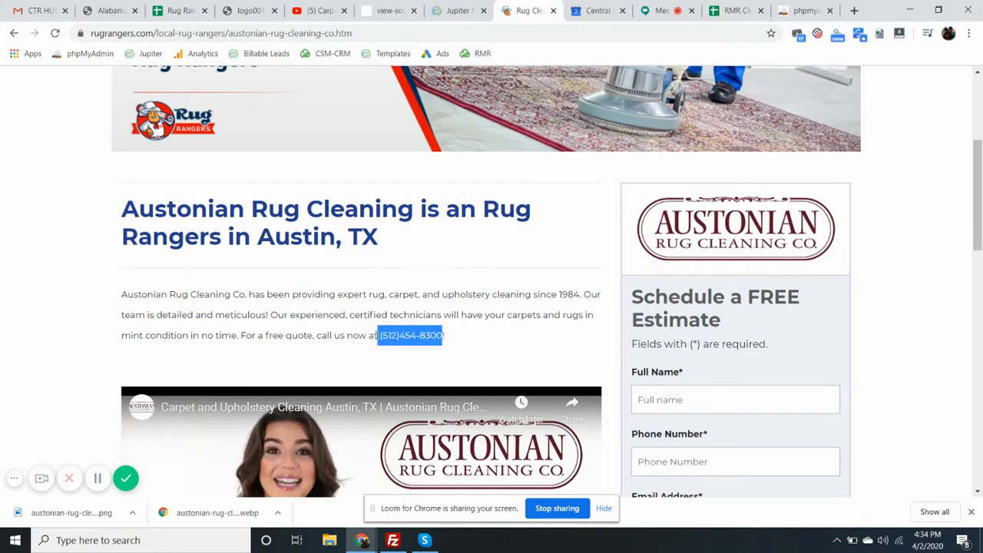
pyautogui.scroll(-8, 824, 340)
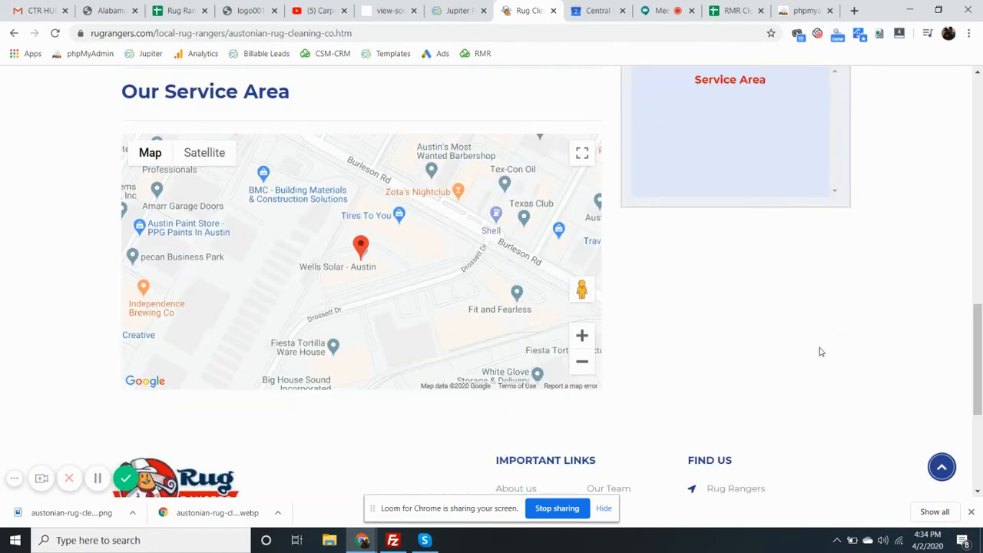
pyautogui.scroll(2, 820, 350)
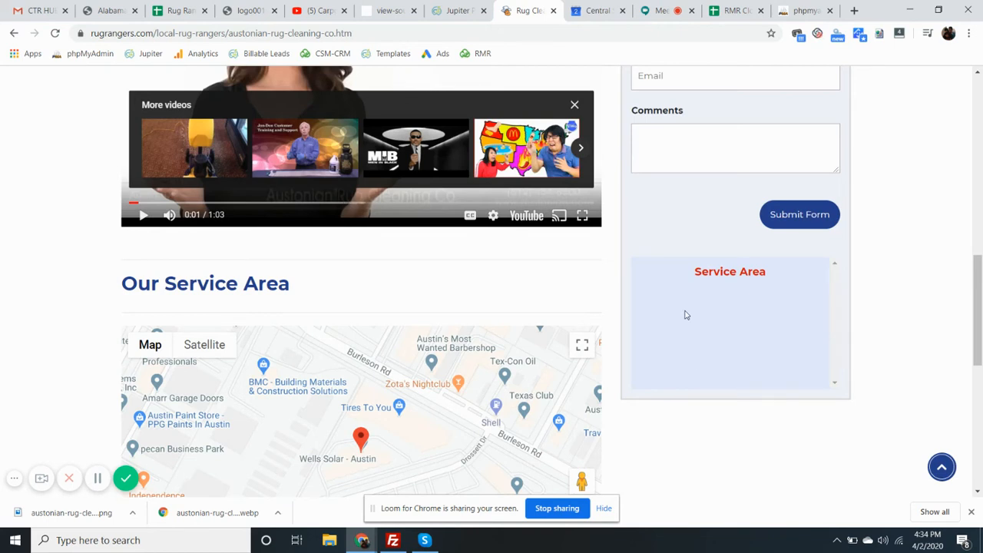
pyautogui.click(455, 11)
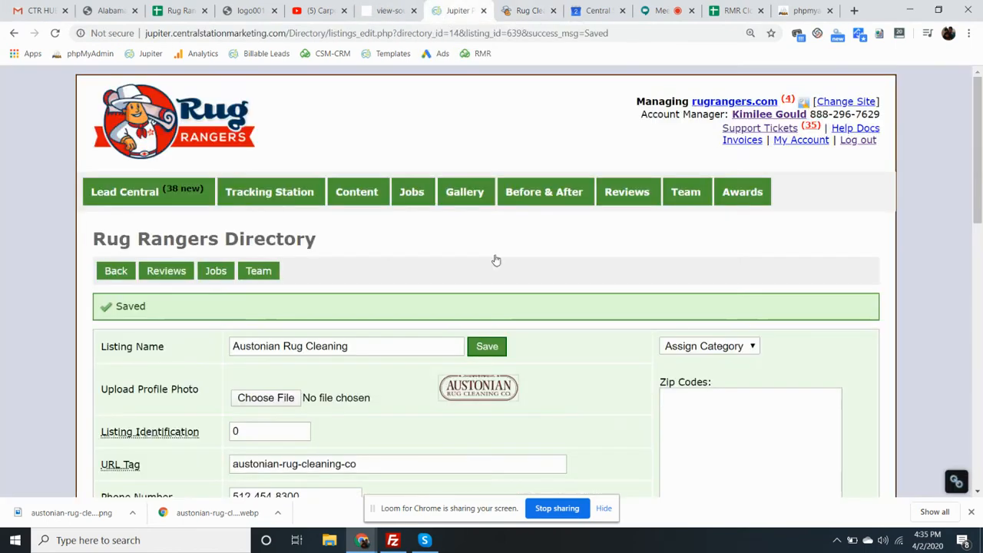
pyautogui.scroll(-3, 768, 310)
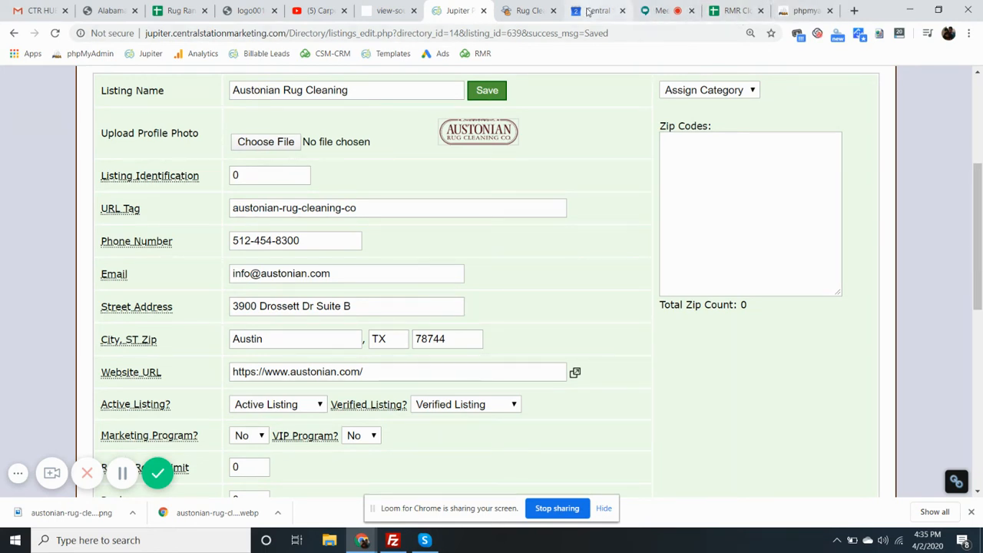
# Step: Open the centralstationmarketing.com website in a new browser tab
pyautogui.click(854, 11)
pyautogui.write('centr')
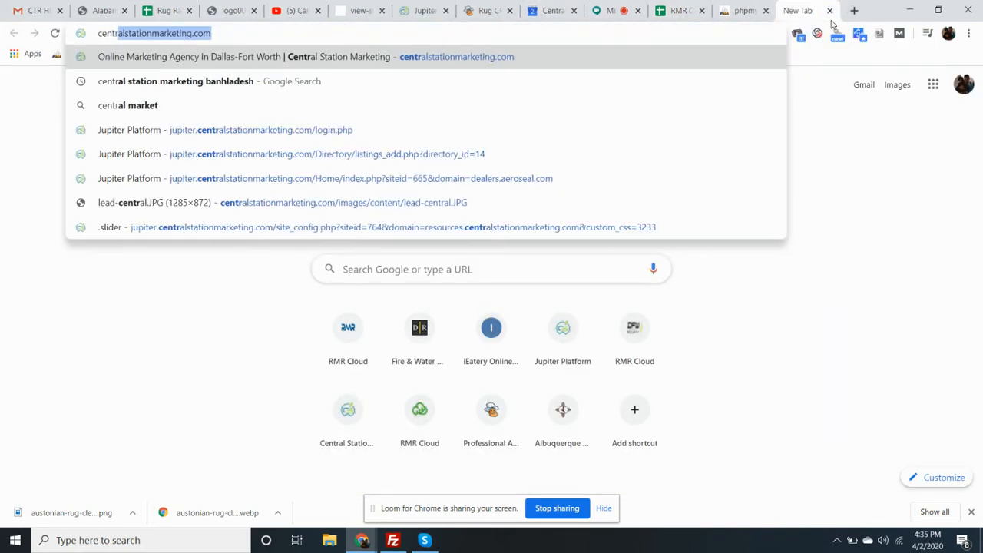
pyautogui.press('Return')
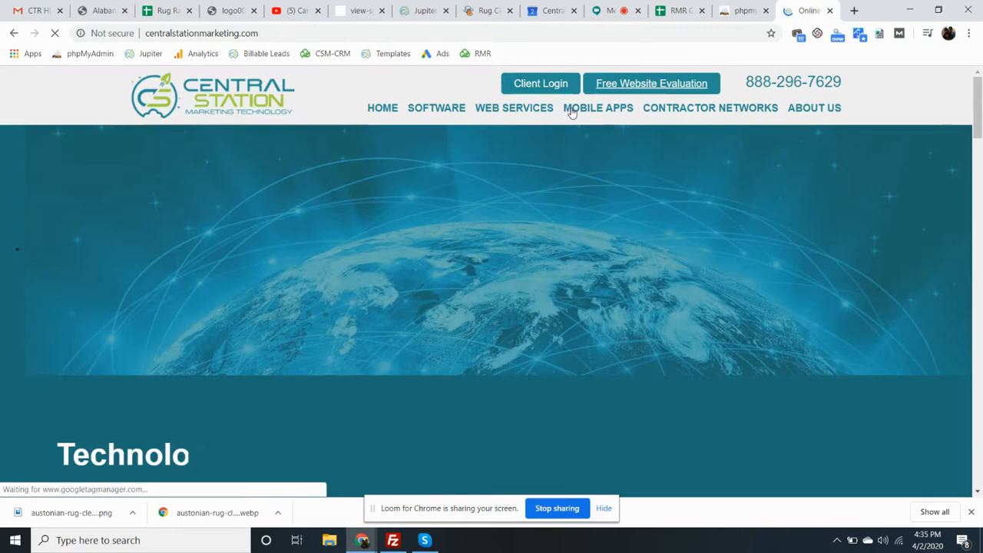
# Step: Open the Zip Code Manager from the Marketing Tools page of the site's web services and highlight its heading
pyautogui.moveTo(537, 110)
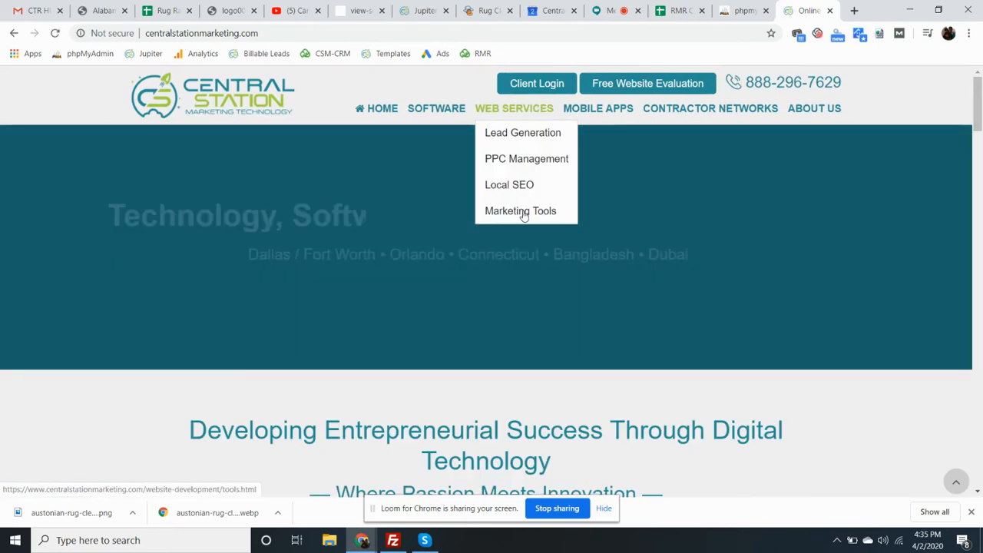
pyautogui.click(521, 212)
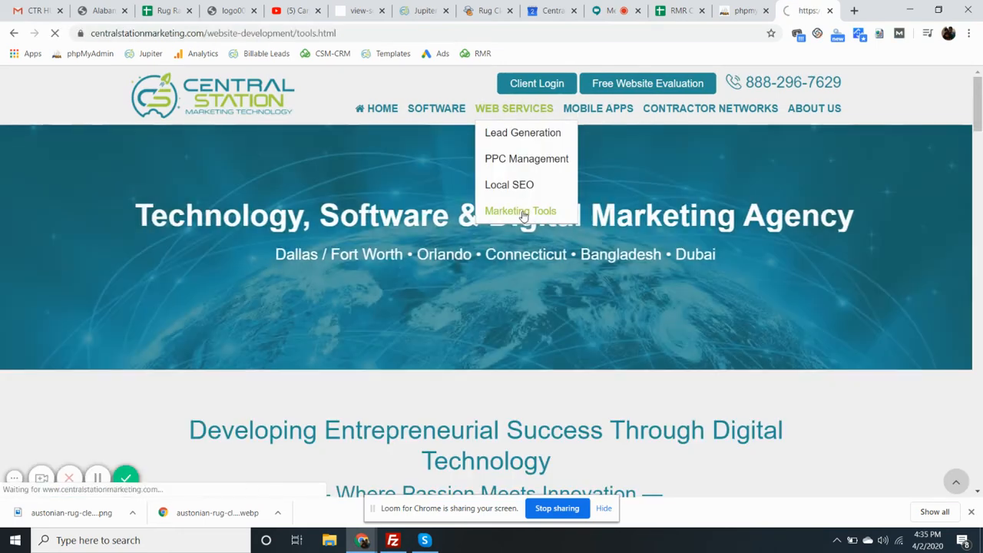
pyautogui.scroll(-1, 265, 440)
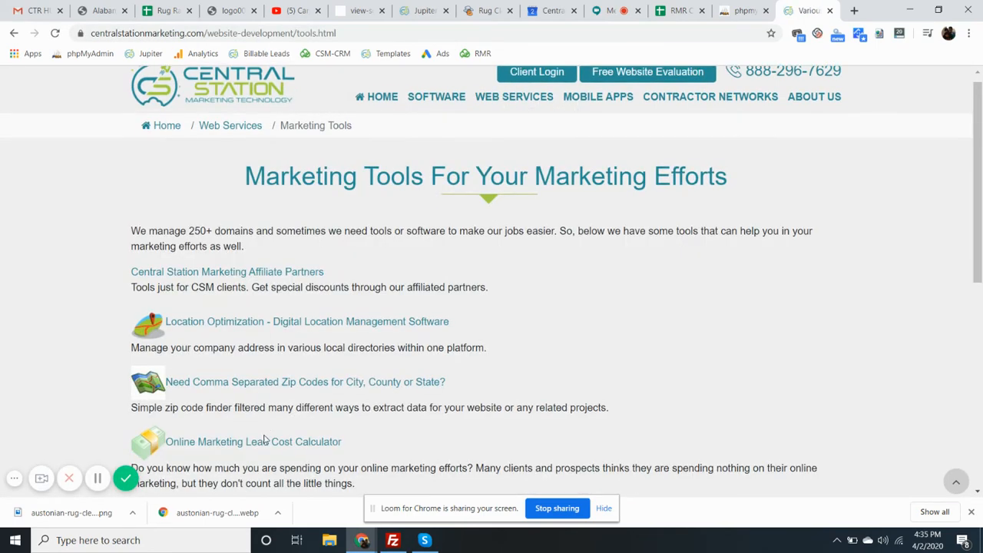
pyautogui.scroll(-1, 266, 439)
pyautogui.click(237, 278)
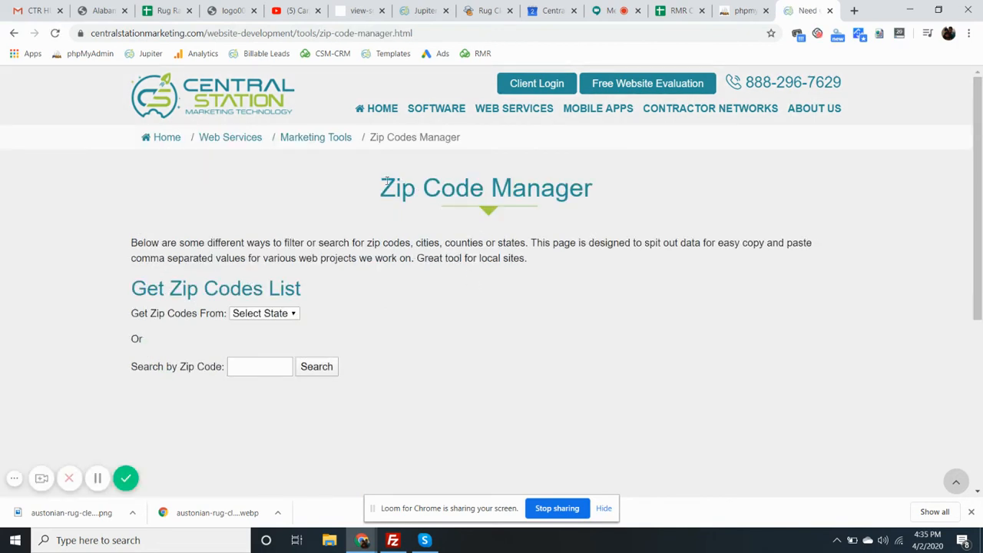
pyautogui.moveTo(386, 184); pyautogui.dragTo(637, 188)
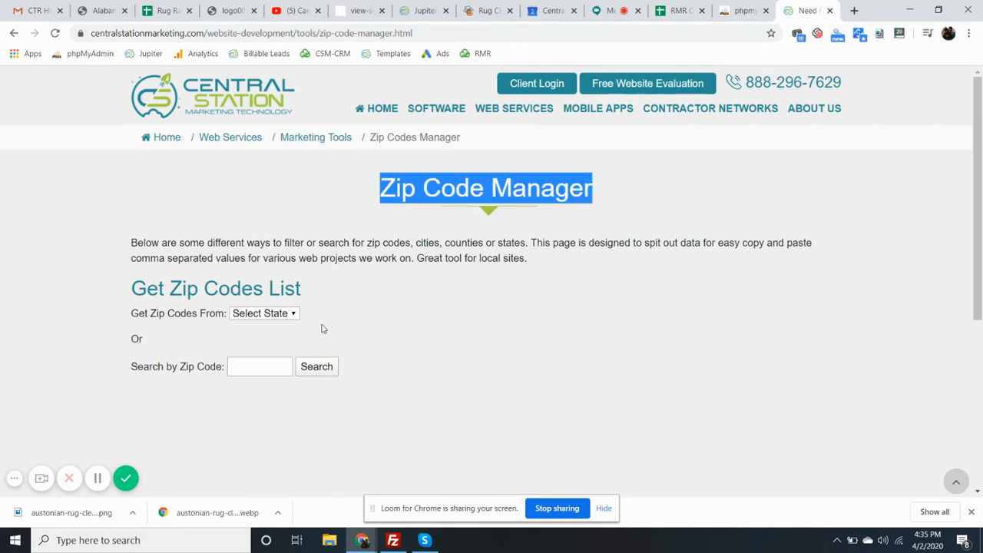
pyautogui.click(345, 321)
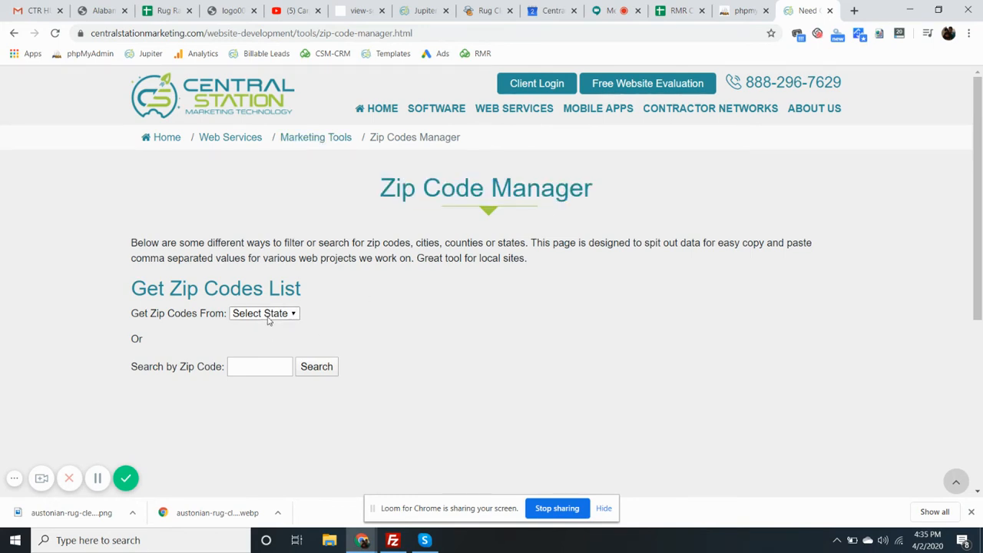
pyautogui.click(268, 312)
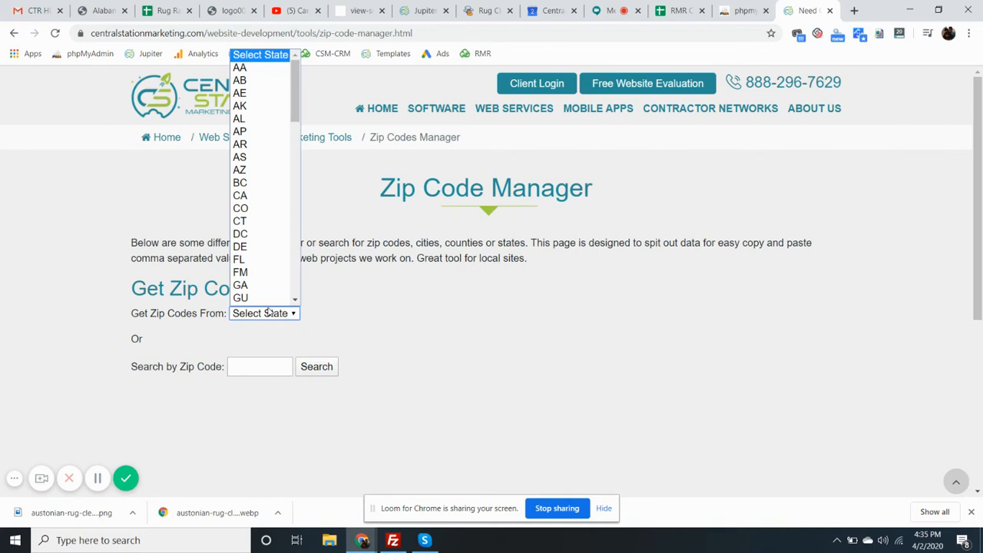
pyautogui.scroll(-9, 253, 196)
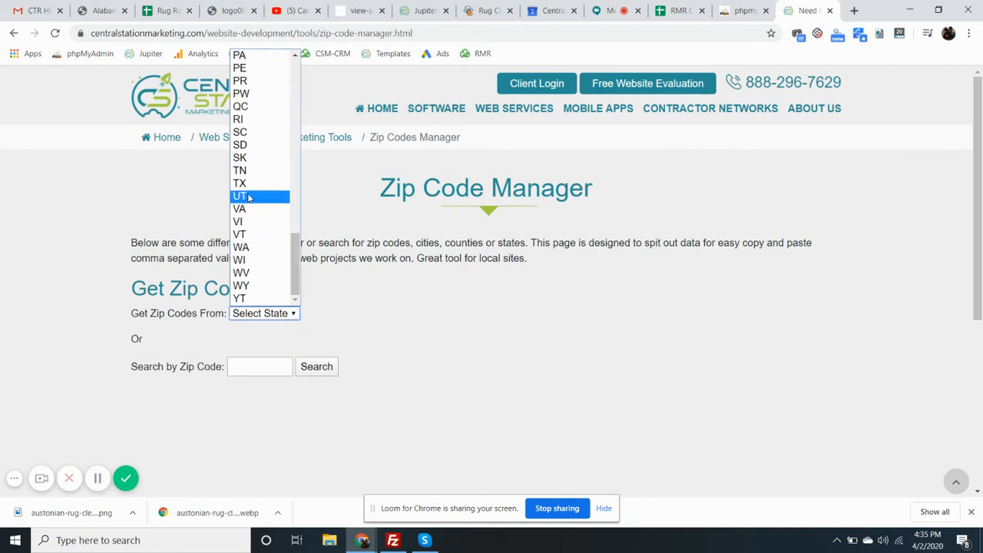
pyautogui.click(249, 184)
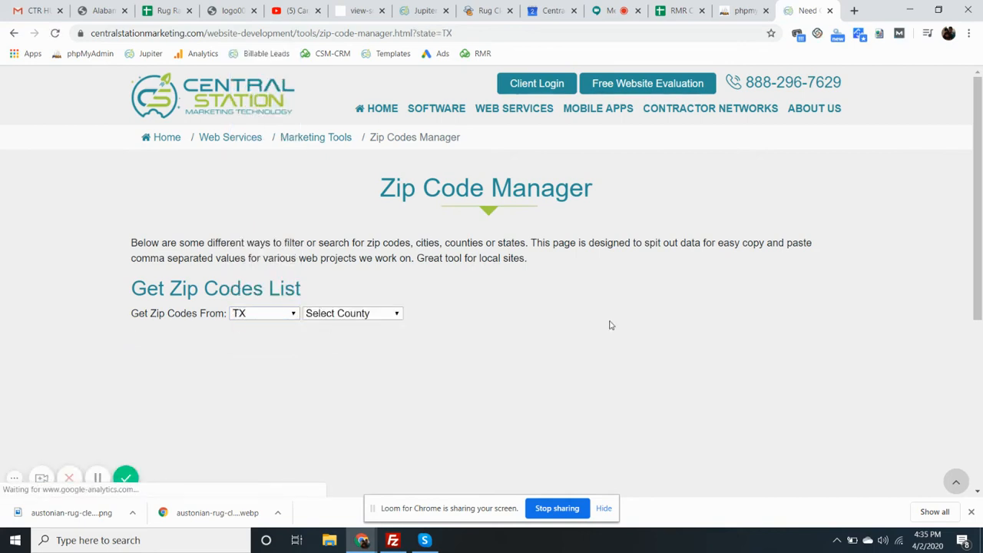
pyautogui.click(361, 318)
pyautogui.click(578, 318)
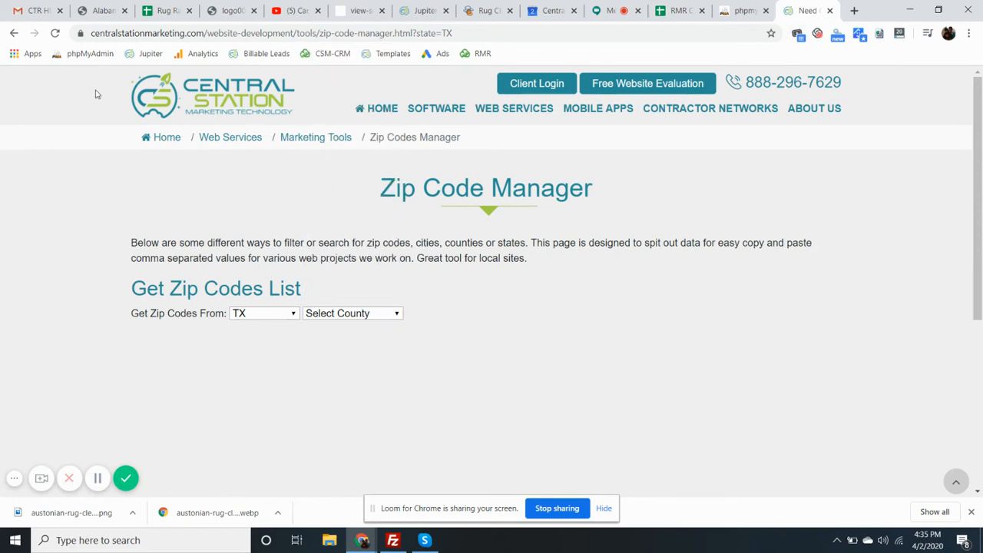
pyautogui.click(14, 33)
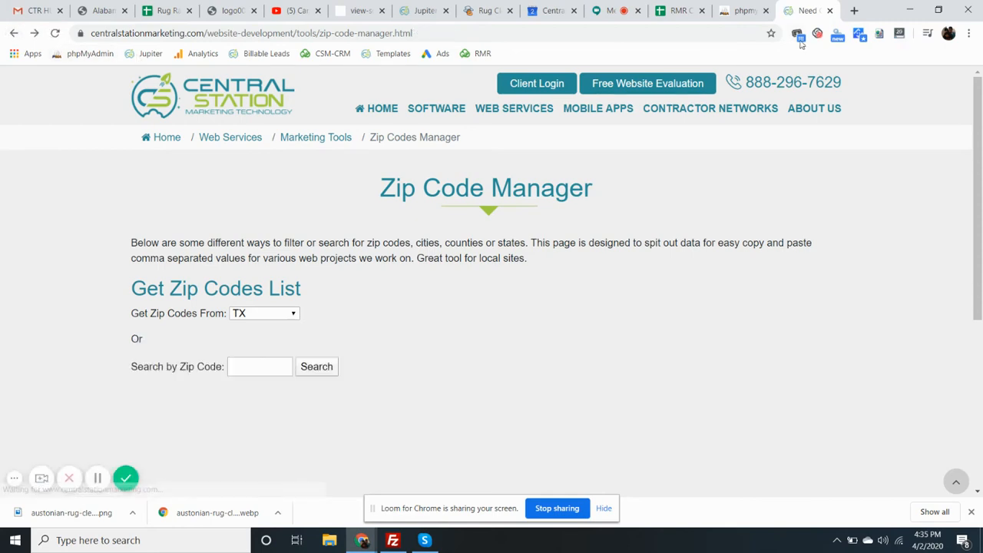
# Step: Bookmark the Zip Code Manager page as "city list" in the Bookmarks bar folder
pyautogui.click(771, 33)
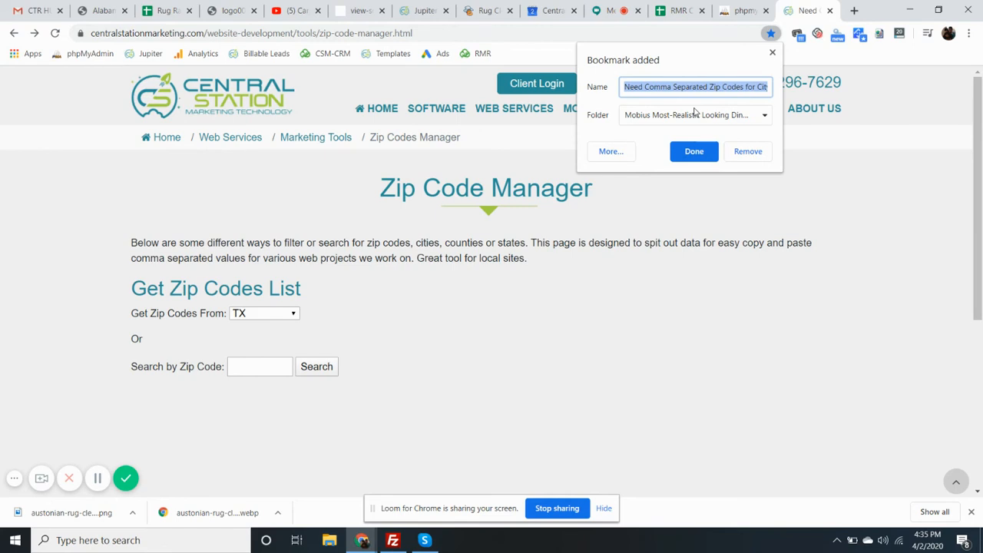
pyautogui.write('city list')
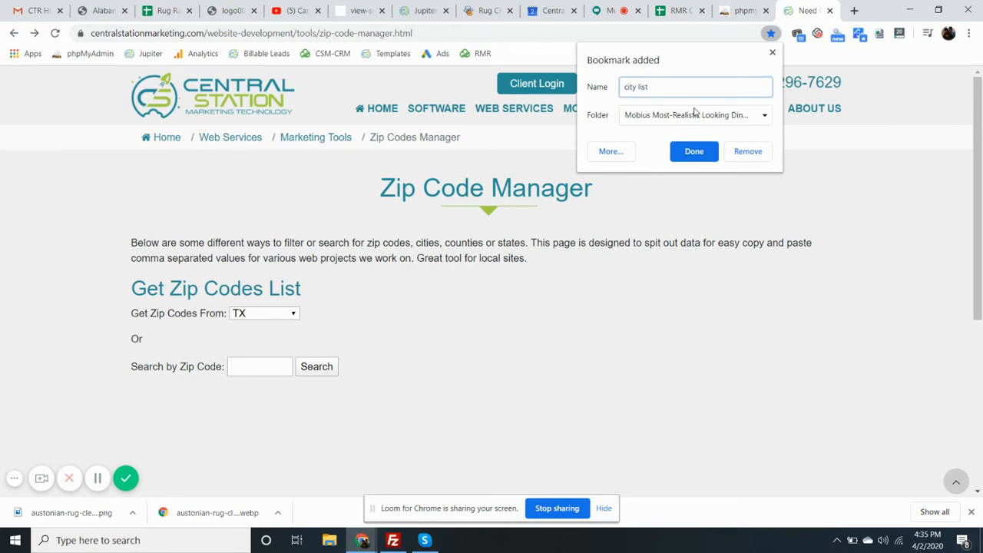
pyautogui.click(694, 112)
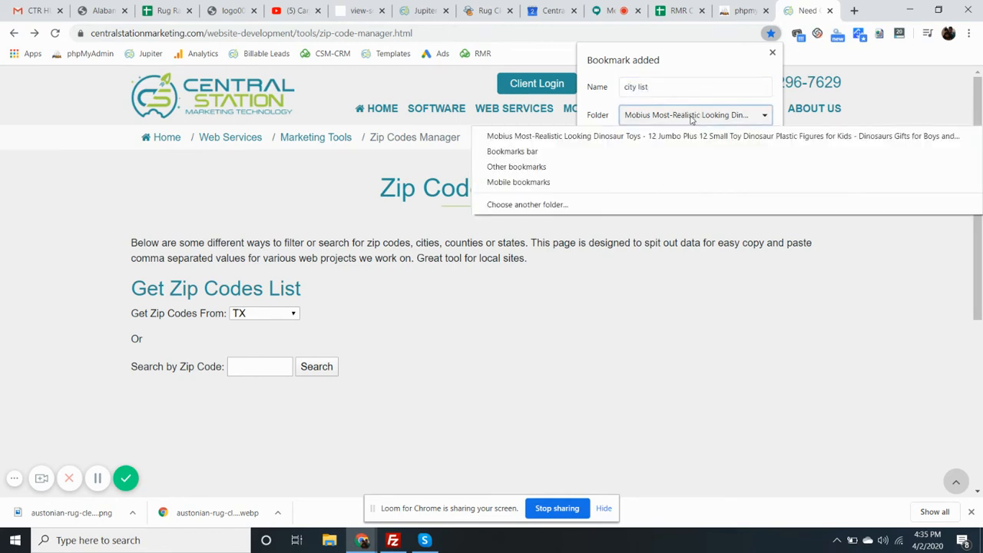
pyautogui.click(611, 151)
pyautogui.click(694, 151)
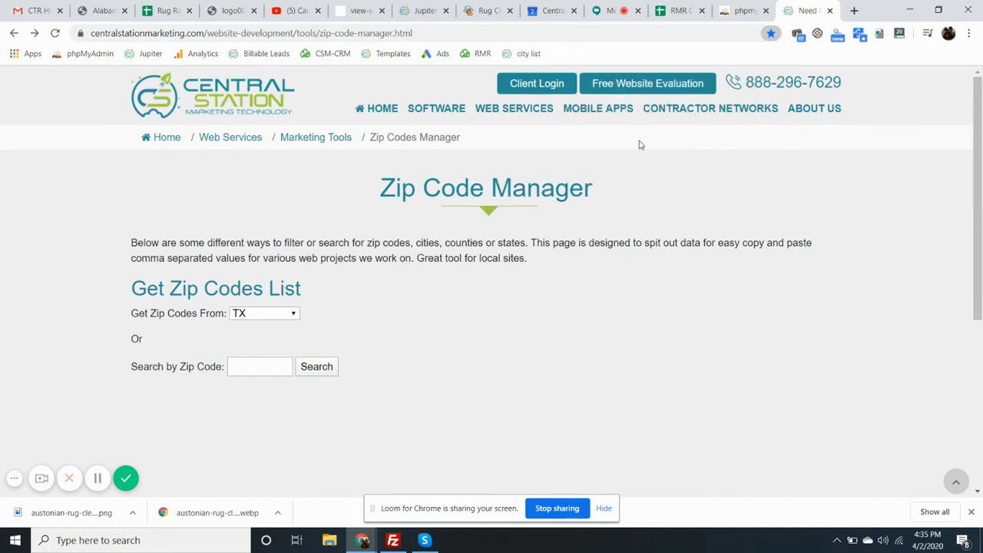
# Step: Reopen the Zip Code Manager from the city list bookmark and choose TX as the state
pyautogui.click(535, 56)
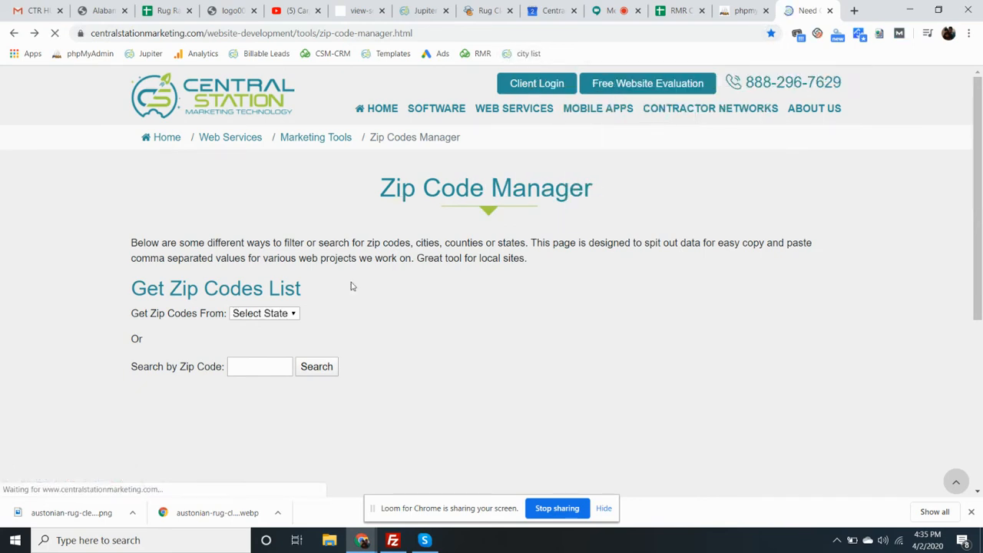
pyautogui.click(278, 316)
pyautogui.scroll(-9, 254, 234)
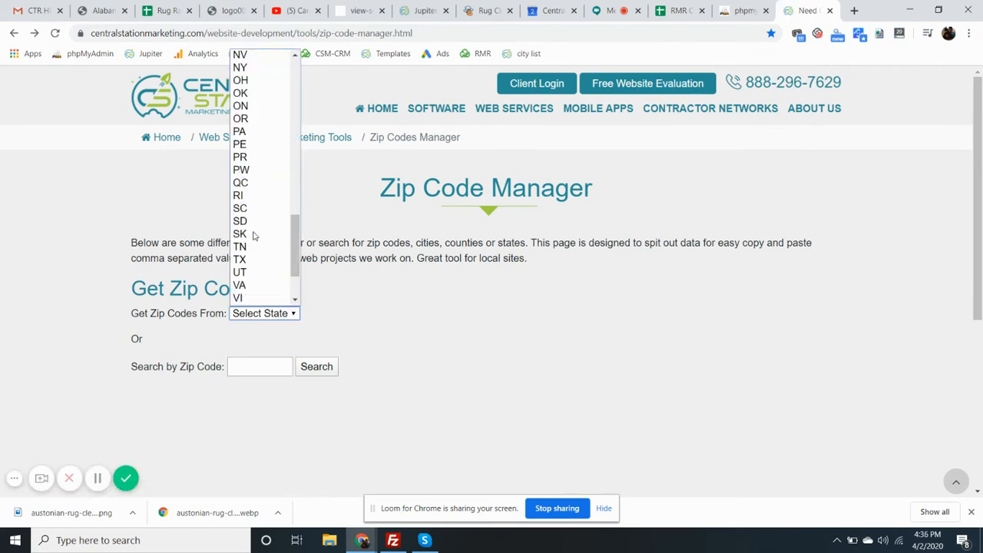
pyautogui.click(254, 184)
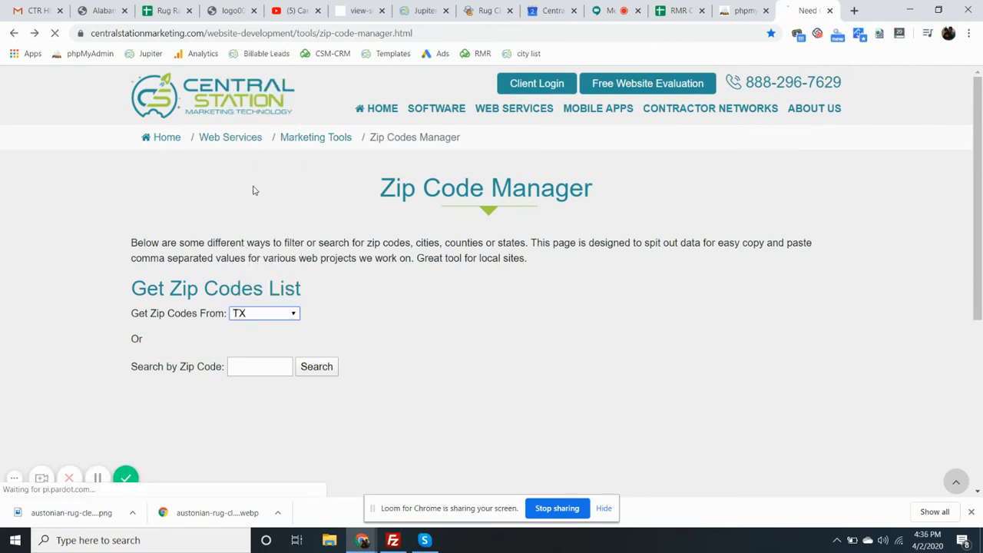
# Step: List the zip codes for Austin county and highlight the cities shown for them
pyautogui.click(353, 316)
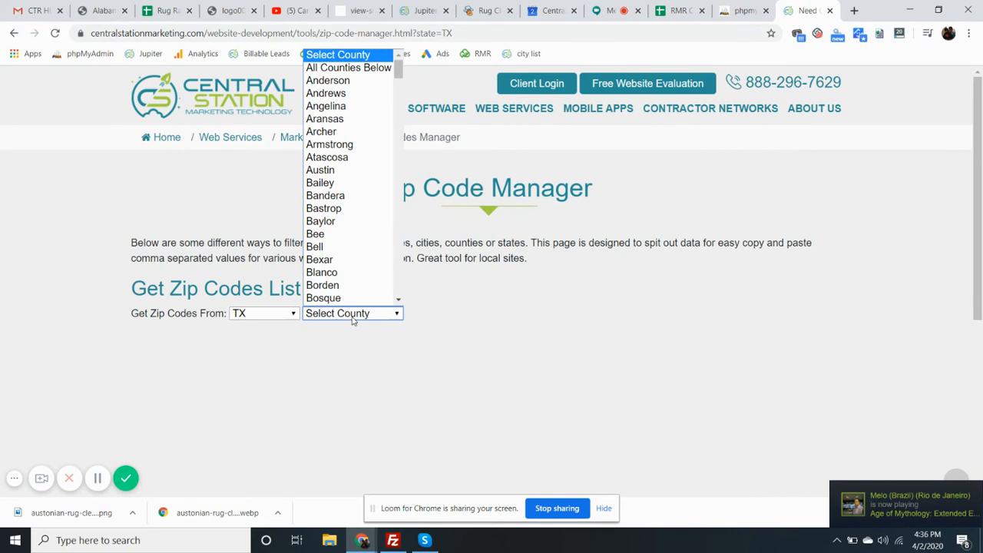
pyautogui.scroll(-5, 357, 287)
pyautogui.scroll(5, 358, 287)
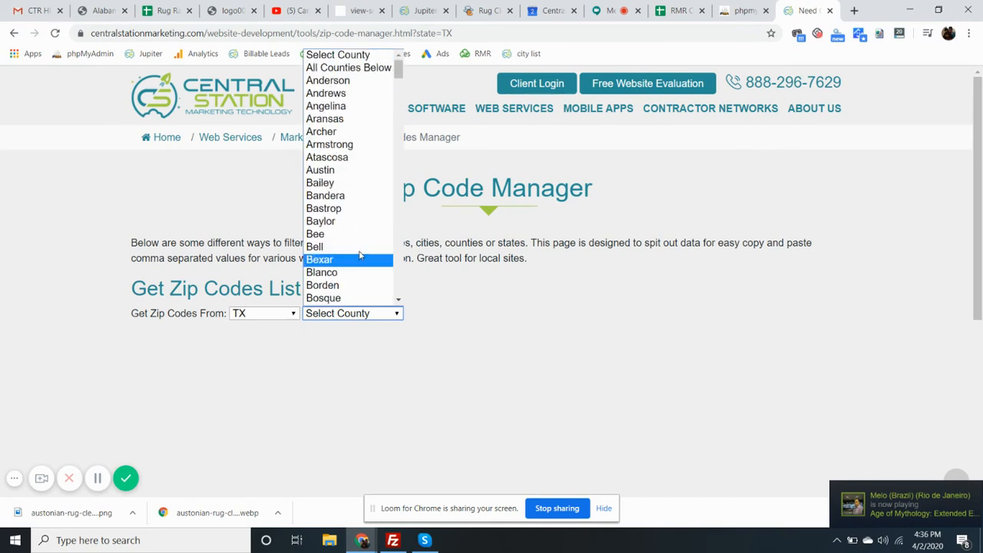
pyautogui.click(352, 170)
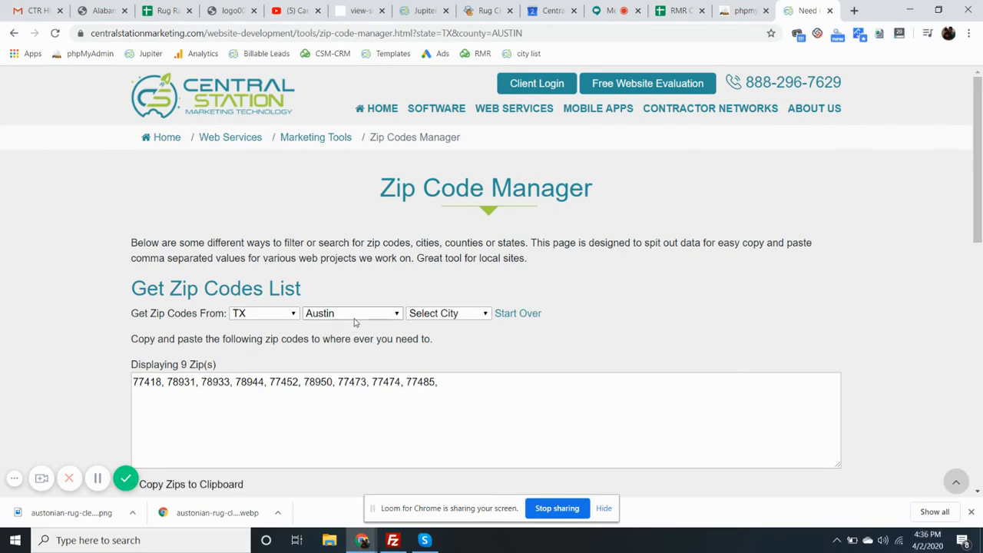
pyautogui.scroll(-3, 353, 314)
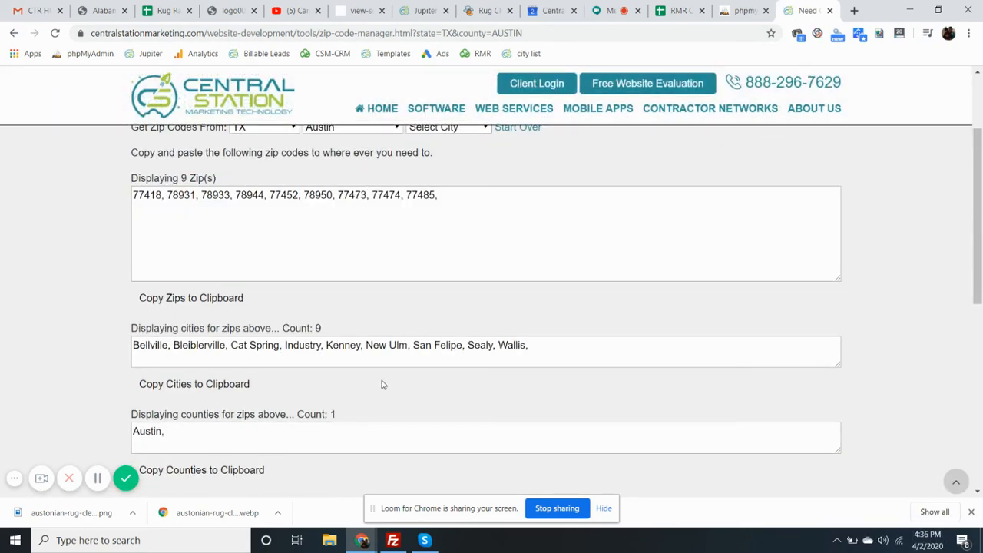
pyautogui.moveTo(520, 353); pyautogui.dragTo(135, 349)
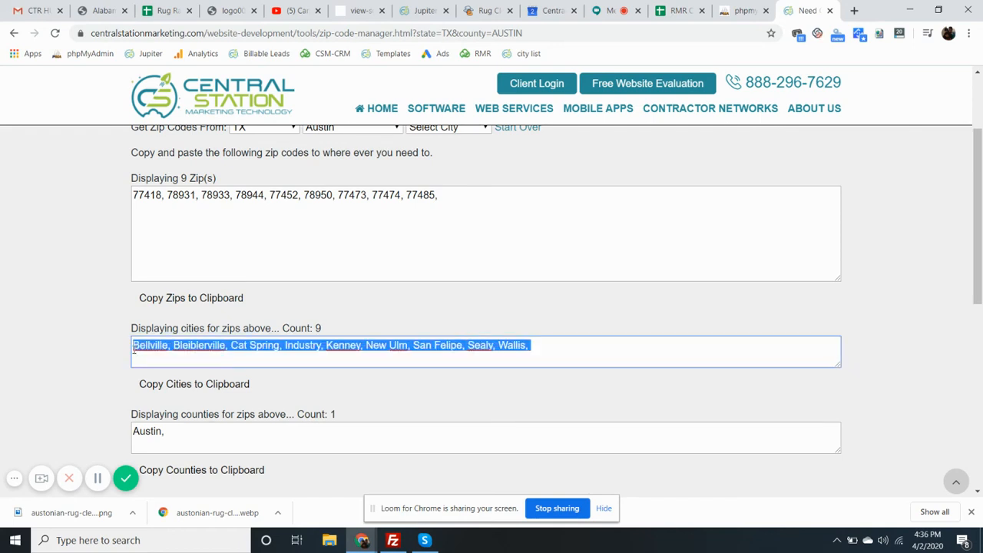
pyautogui.click(726, 208)
# Step: Search Google in a new browser tab for "austin tx in which county"
pyautogui.click(852, 10)
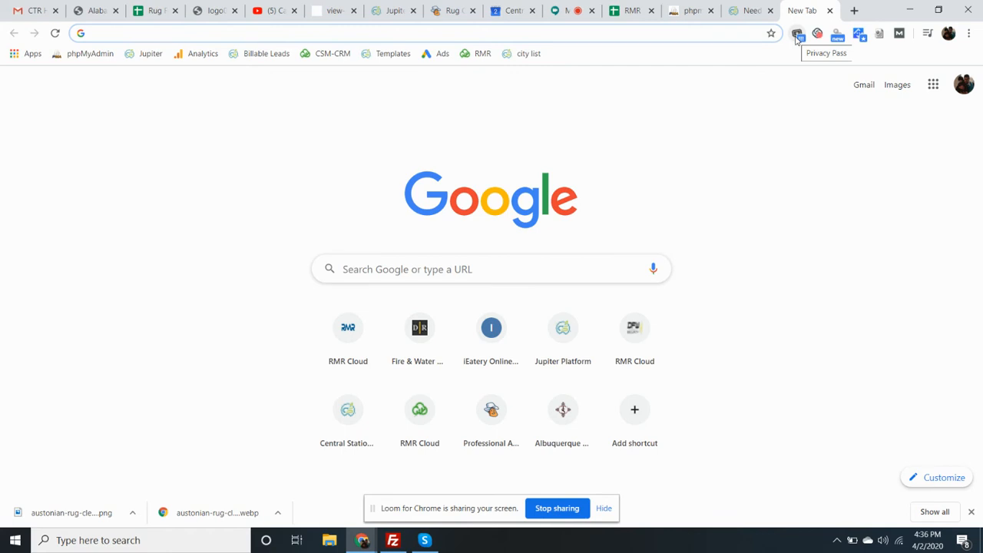
pyautogui.write('city')
pyautogui.press('BackSpace')
pyautogui.press('BackSpace')
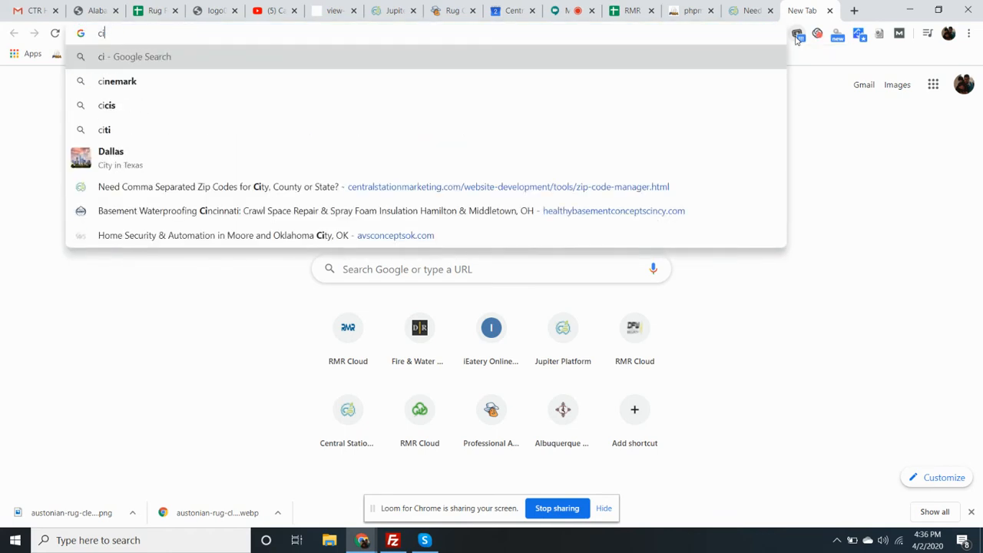
pyautogui.press('BackSpace')
pyautogui.press('BackSpace')
pyautogui.write('austin ')
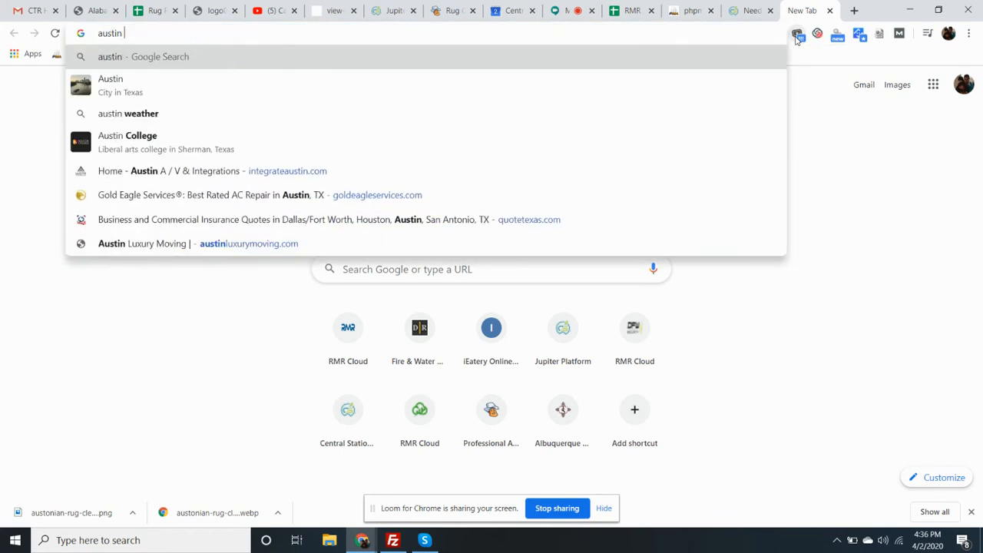
pyautogui.write('tc in which ')
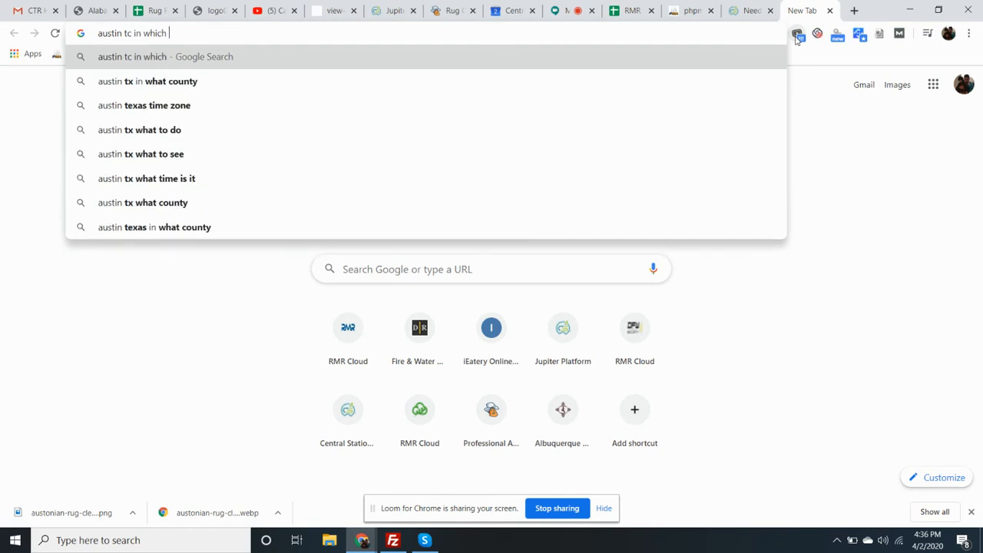
pyautogui.write('county')
pyautogui.press('Return')
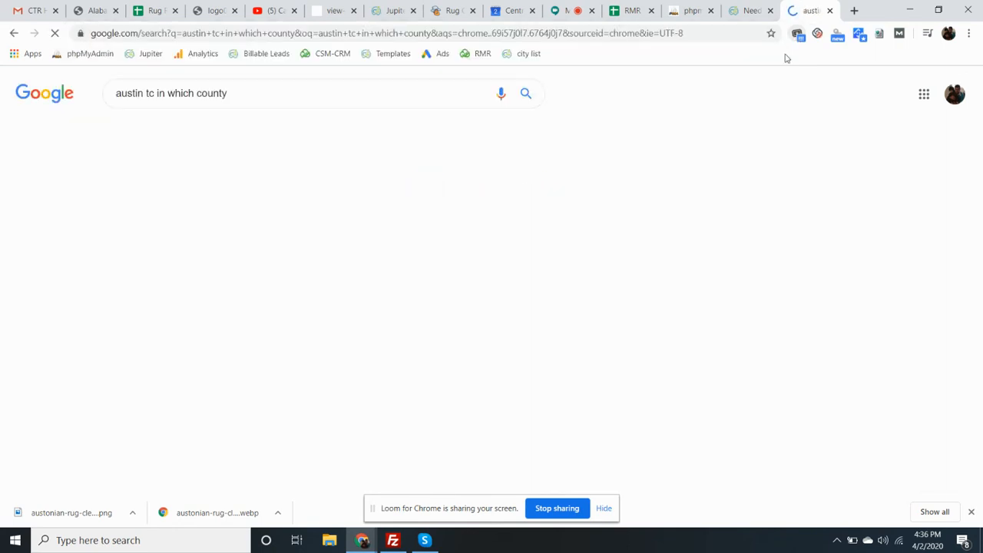
pyautogui.click(151, 93)
pyautogui.press('BackSpace')
pyautogui.write('x')
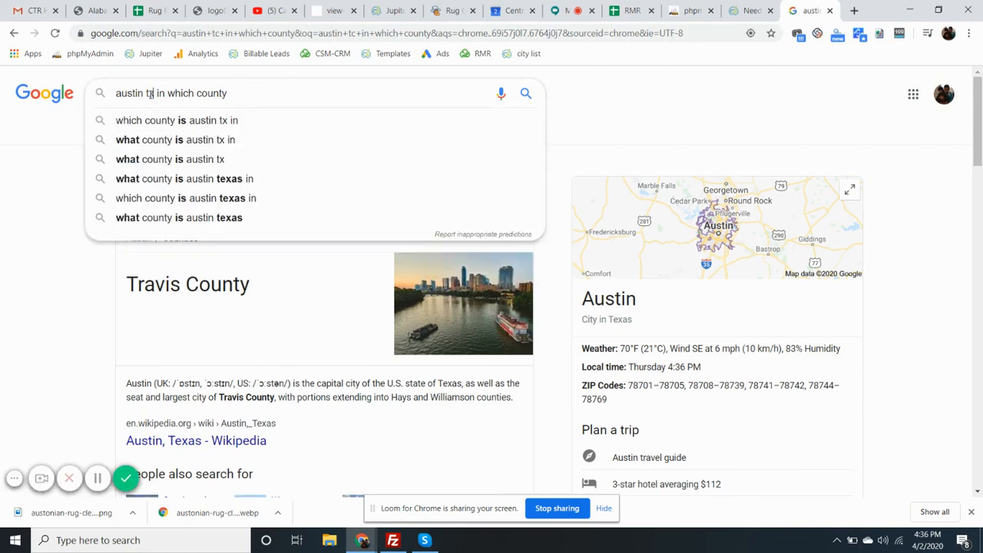
pyautogui.press('Return')
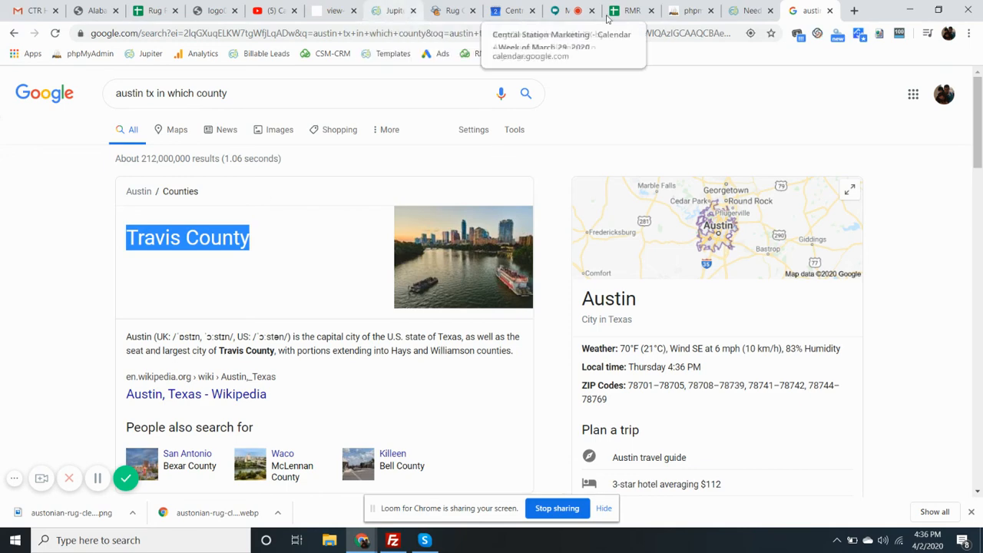
# Step: Change the Zip Code Manager's county to Travis and select the full list of cities for its zip codes
pyautogui.click(746, 11)
pyautogui.scroll(3, 402, 251)
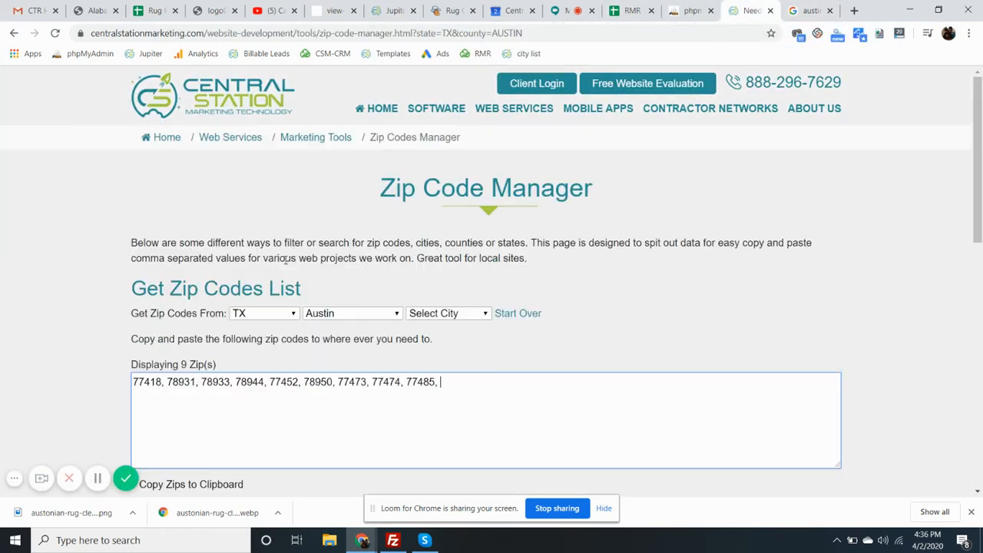
pyautogui.click(334, 314)
pyautogui.write('tr')
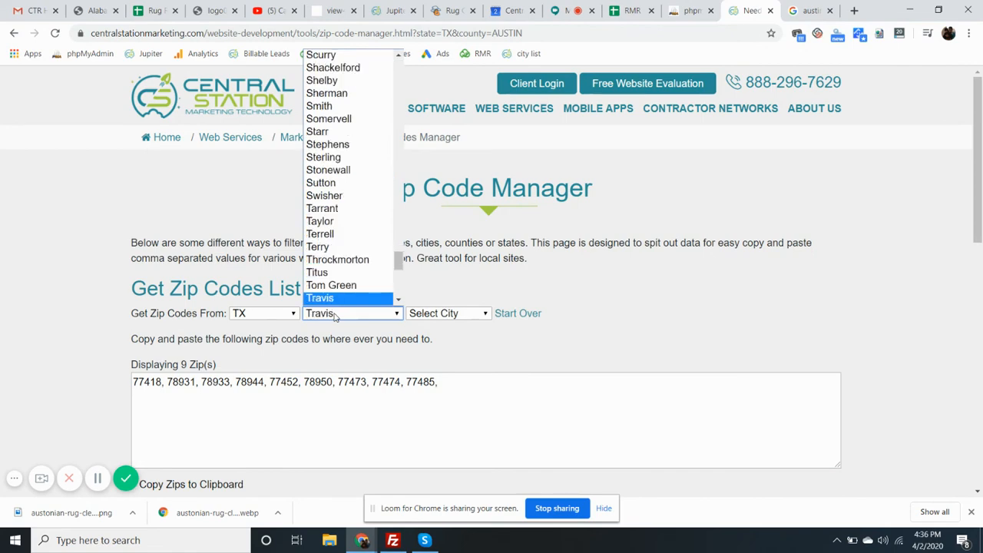
pyautogui.press('Return')
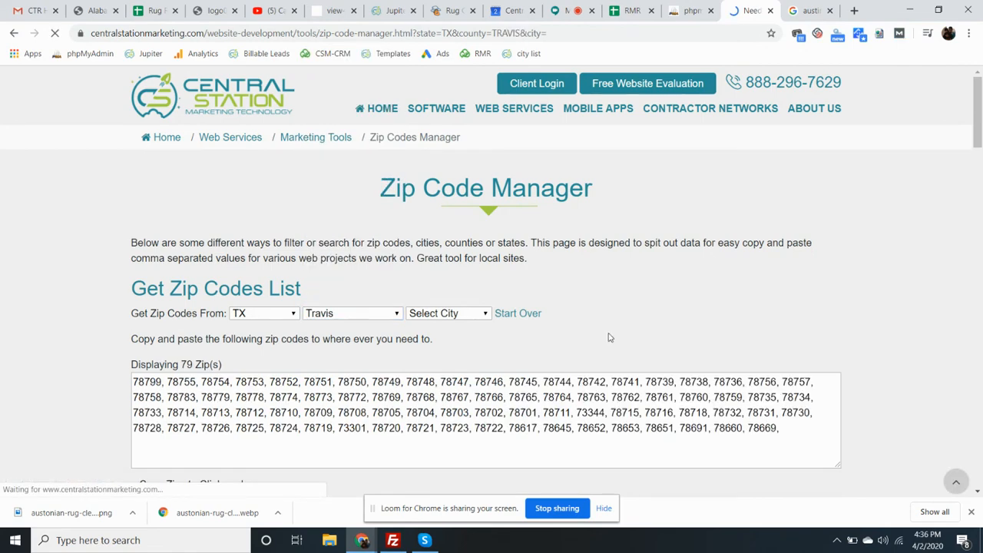
pyautogui.scroll(-4, 636, 321)
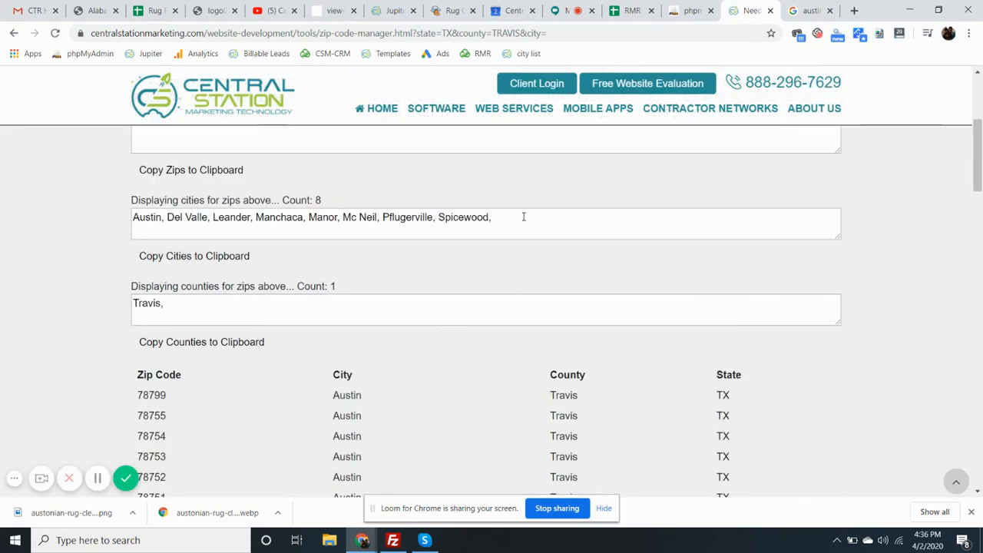
pyautogui.moveTo(522, 215); pyautogui.dragTo(14, 232)
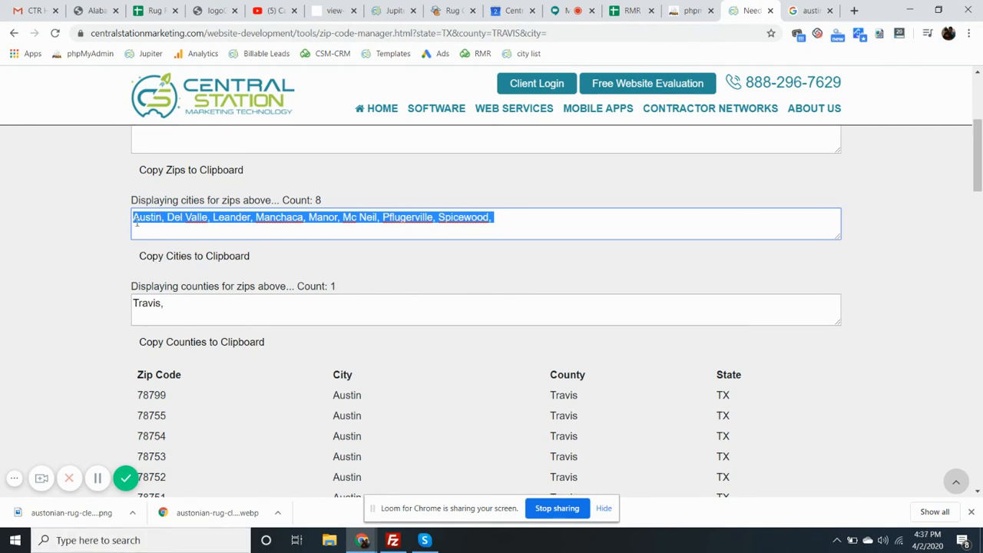
# Step: Copy the full list of Travis County zip codes into the Zip Codes field of the Austonian Rug Cleaning directory listing
pyautogui.scroll(2, 325, 284)
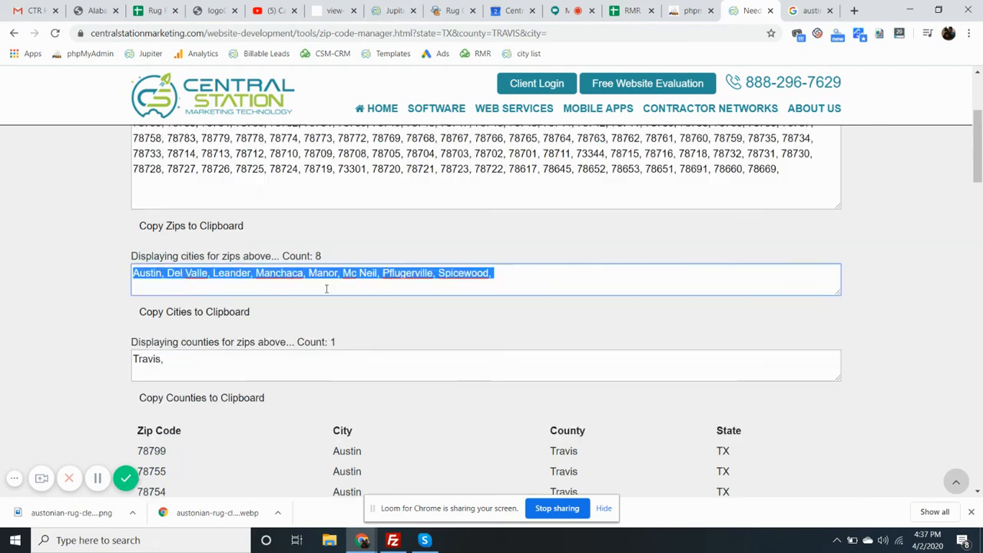
pyautogui.moveTo(781, 244); pyautogui.dragTo(32, 191)
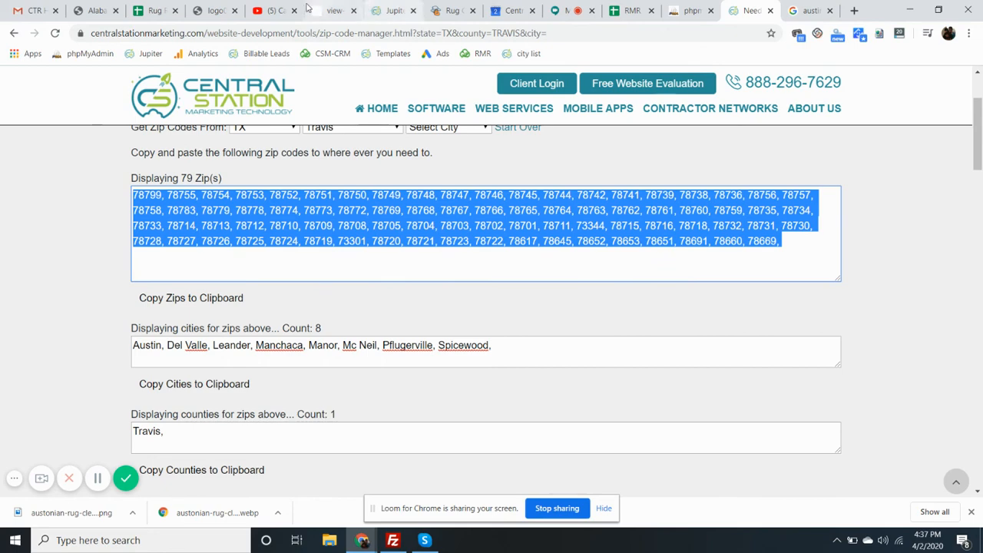
pyautogui.click(392, 10)
pyautogui.click(735, 202)
pyautogui.hotkey('ctrl', 'v')
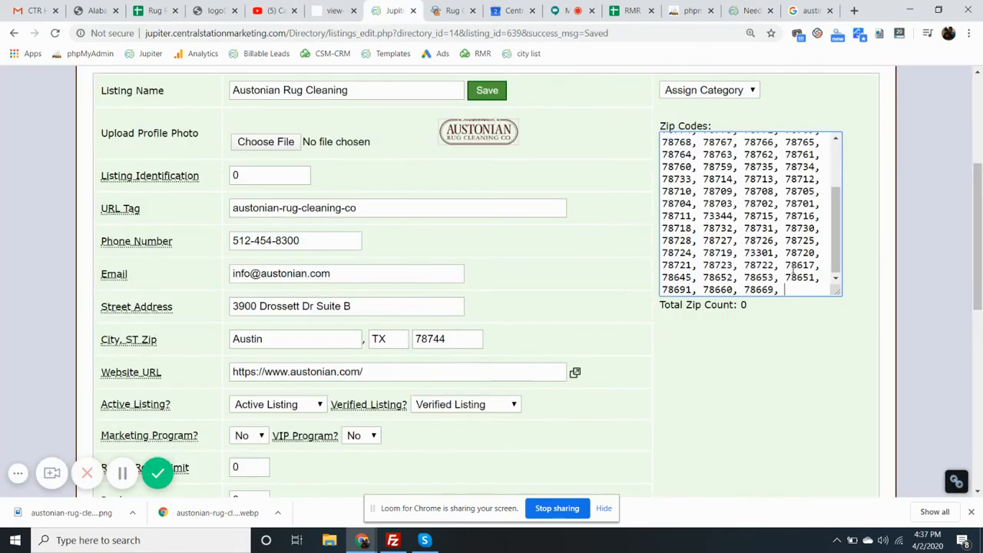
# Step: Save the Austonian Rug Cleaning listing and review its saved fields, including the zip code list
pyautogui.scroll(4, 762, 372)
pyautogui.click(477, 347)
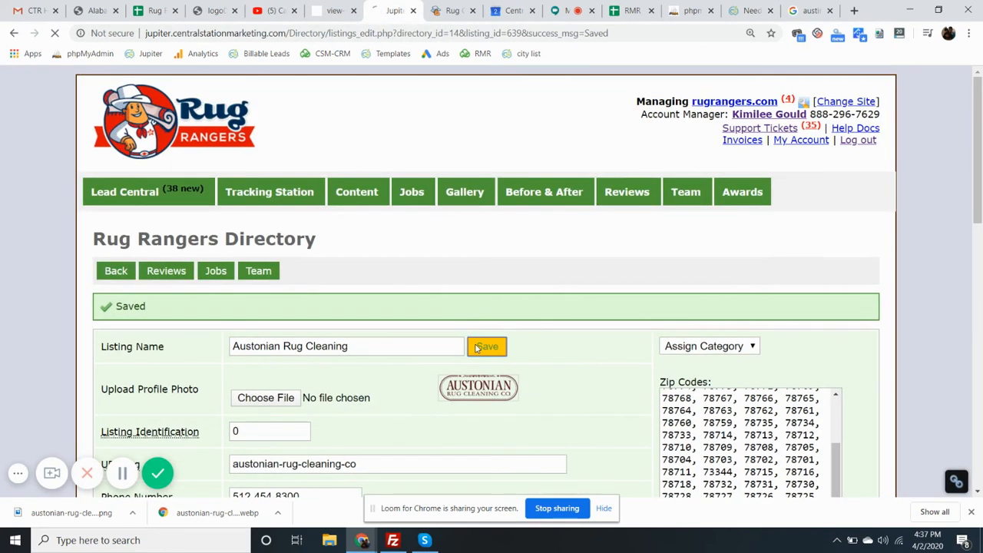
pyautogui.scroll(-7, 476, 346)
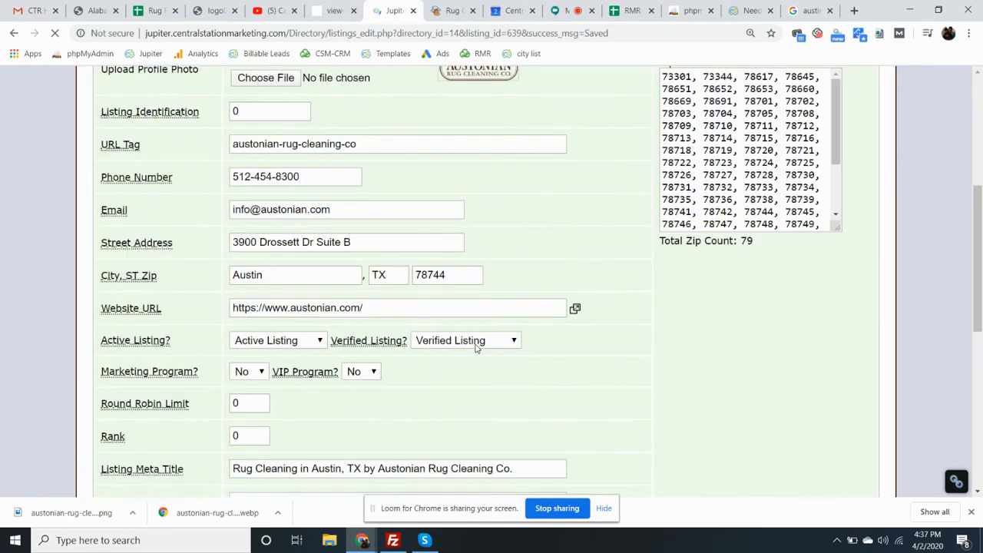
pyautogui.scroll(-3, 731, 406)
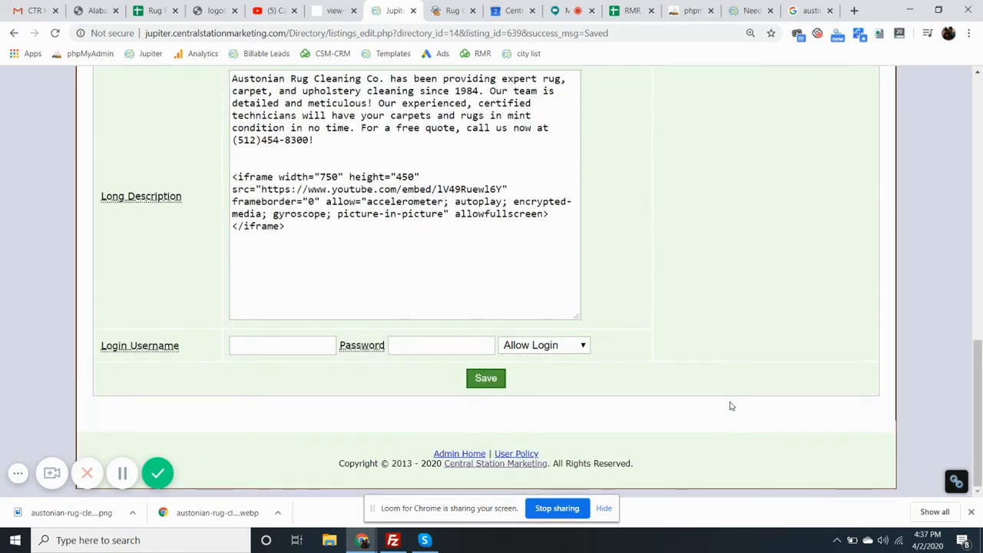
pyautogui.scroll(8, 732, 407)
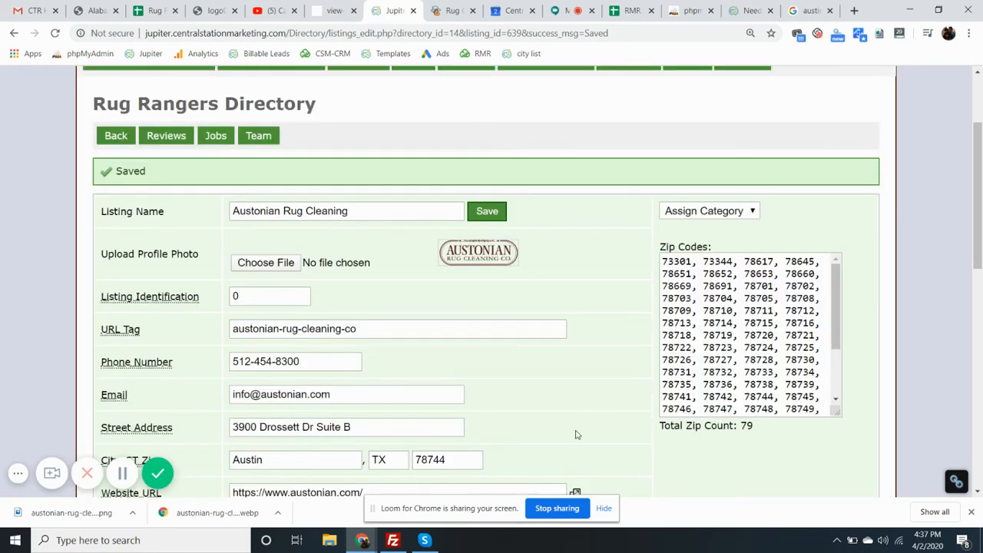
# Step: Reload the public Austonian Rug Cleaning profile on rugrangers.com and highlight its main heading
pyautogui.click(452, 11)
pyautogui.scroll(10, 525, 345)
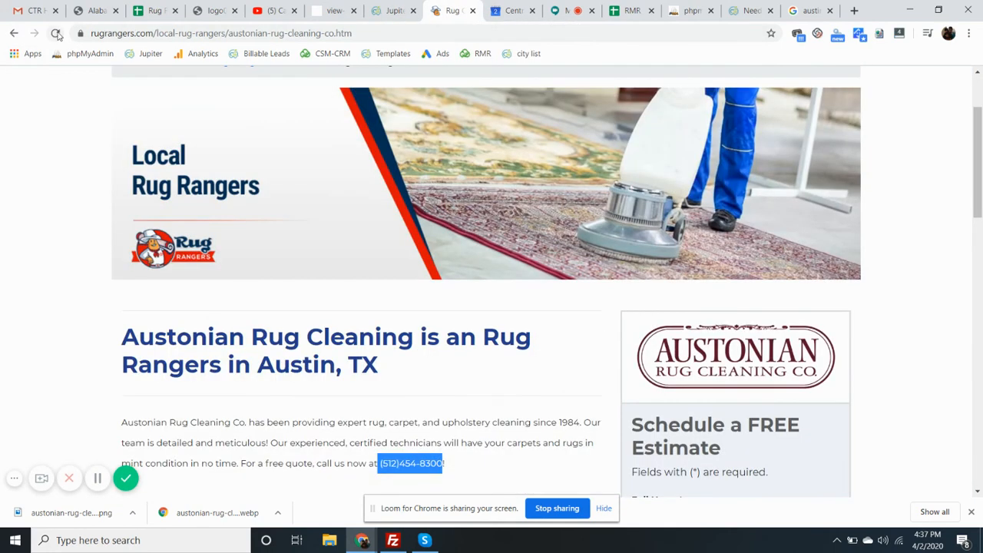
pyautogui.click(56, 33)
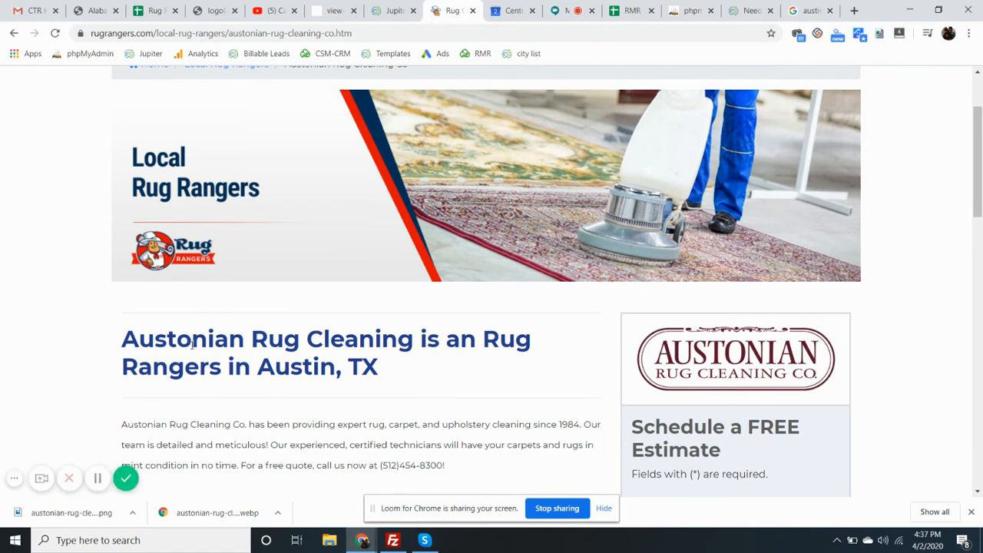
pyautogui.moveTo(117, 343); pyautogui.dragTo(423, 363)
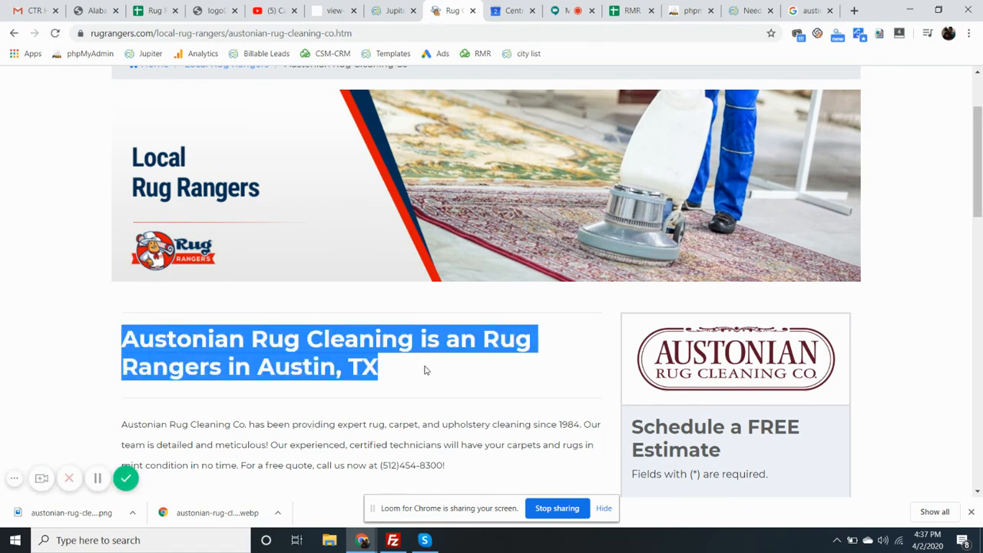
pyautogui.click(399, 359)
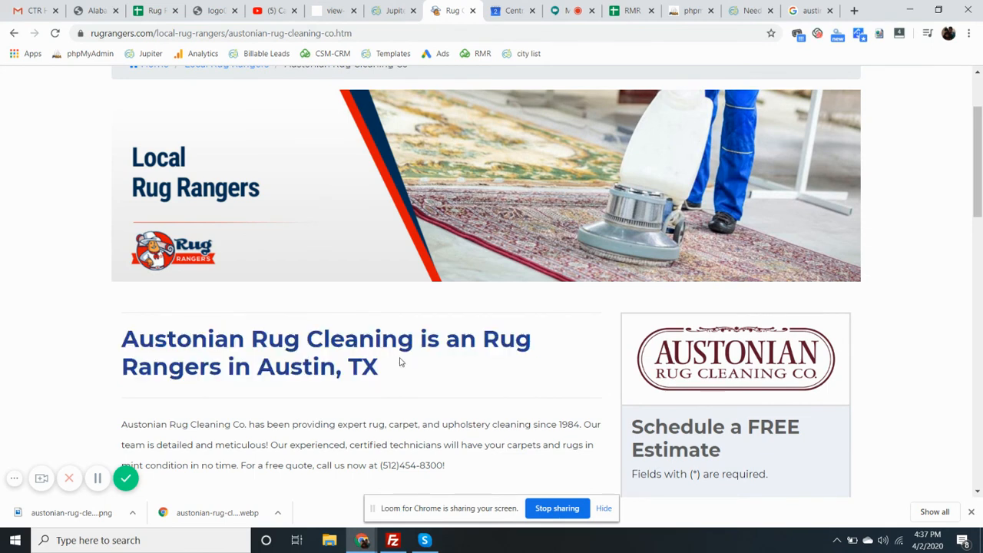
# Step: Examine the list of cities in the Service Area box of the public profile
pyautogui.scroll(-4, 400, 362)
pyautogui.scroll(-4, 873, 366)
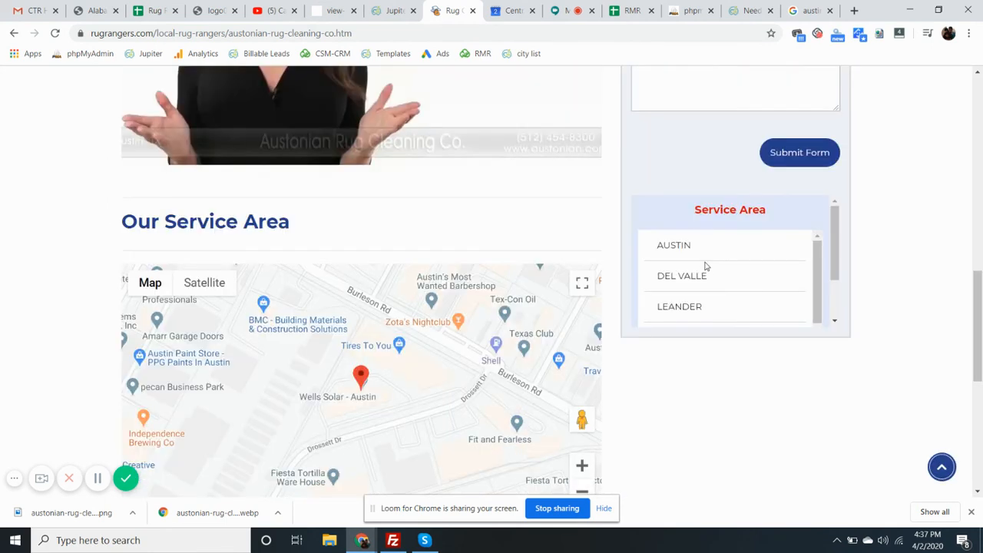
pyautogui.scroll(-5, 708, 268)
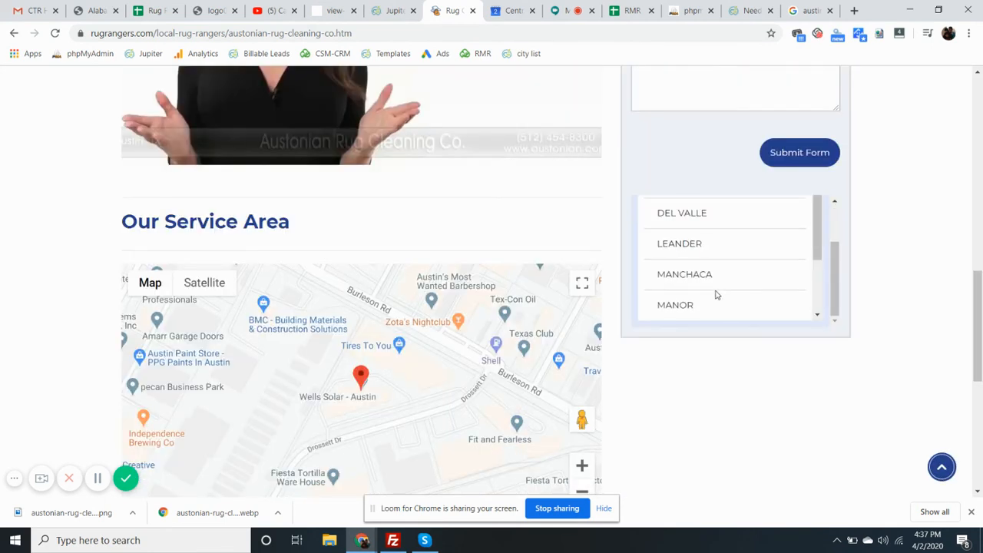
pyautogui.scroll(-3, 715, 294)
pyautogui.scroll(4, 894, 344)
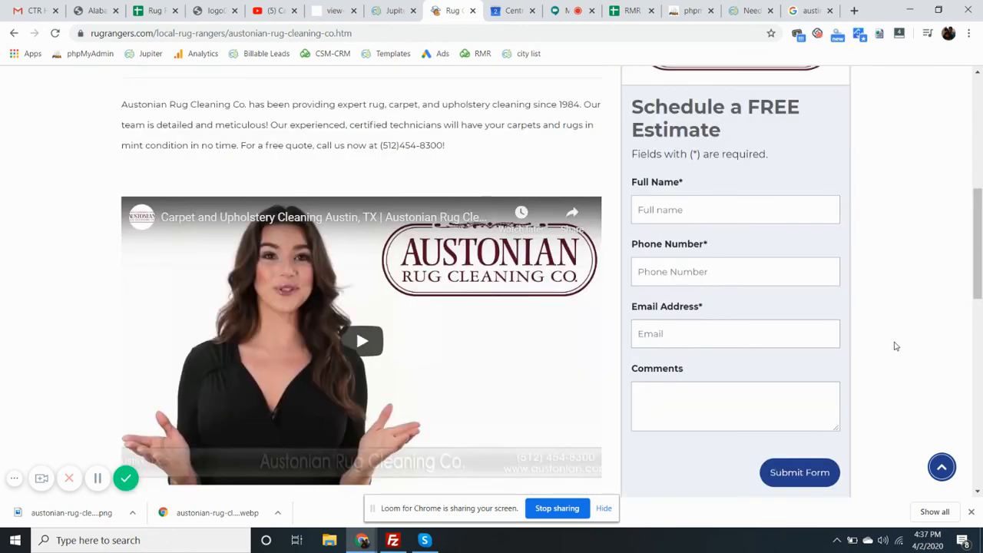
# Step: Review the profile's free estimate form, embedded video and company description
pyautogui.scroll(3, 894, 346)
pyautogui.click(721, 411)
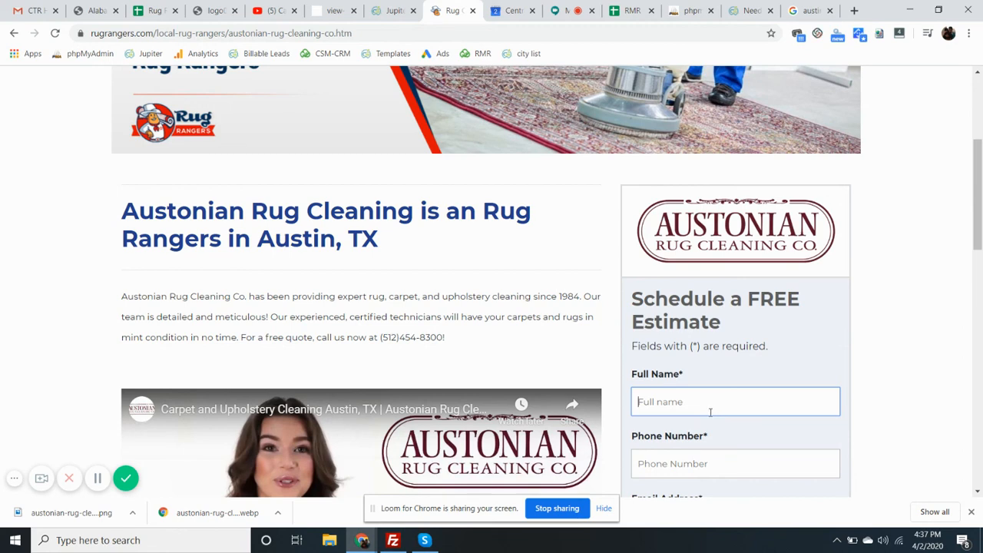
pyautogui.scroll(-3, 349, 286)
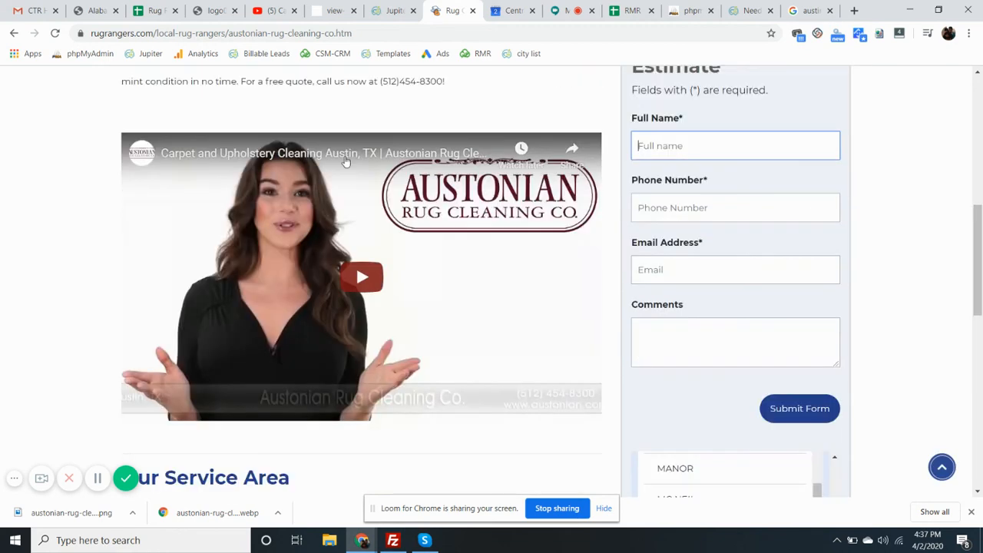
pyautogui.scroll(3, 491, 384)
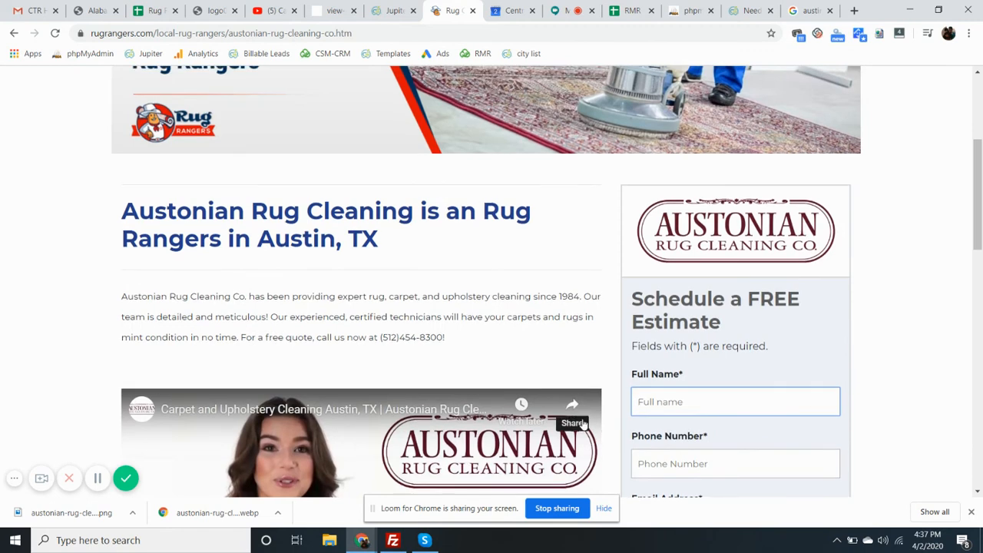
pyautogui.scroll(4, 572, 360)
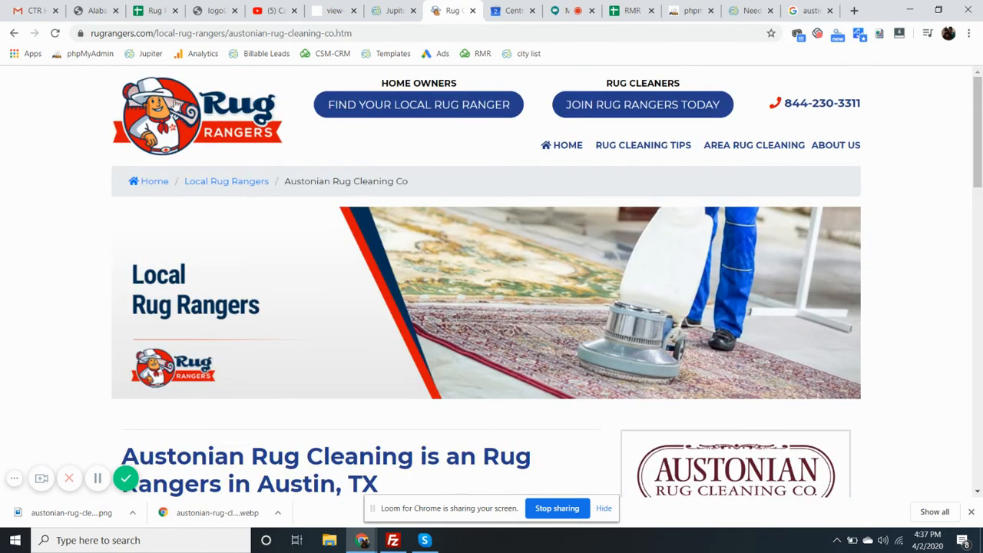
# Step: Open the Texas page of the Local Rug Rangers directory and examine its company cards, highlighting the Great American Rug Cleaning Company's location
pyautogui.click(227, 180)
pyautogui.scroll(-3, 642, 261)
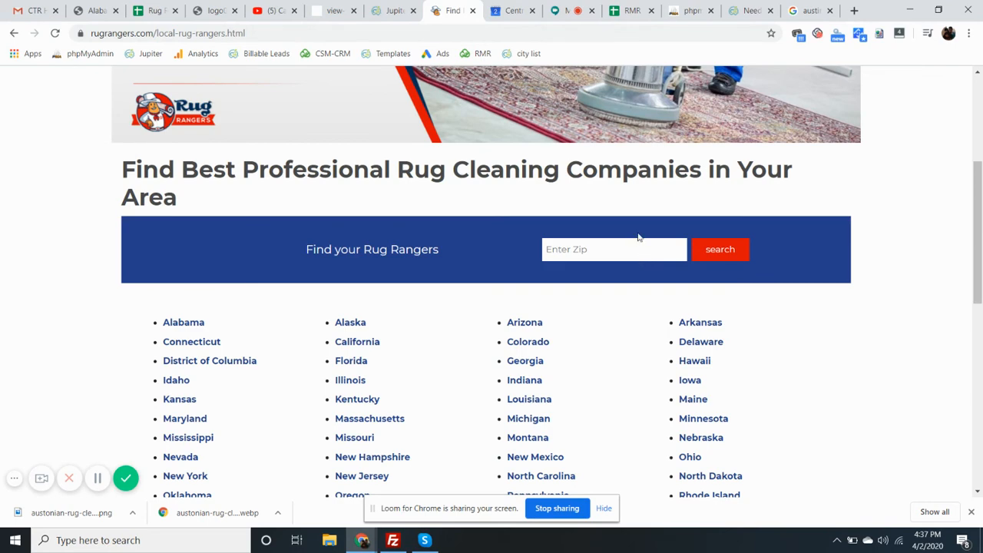
pyautogui.scroll(-2, 638, 237)
pyautogui.click(695, 390)
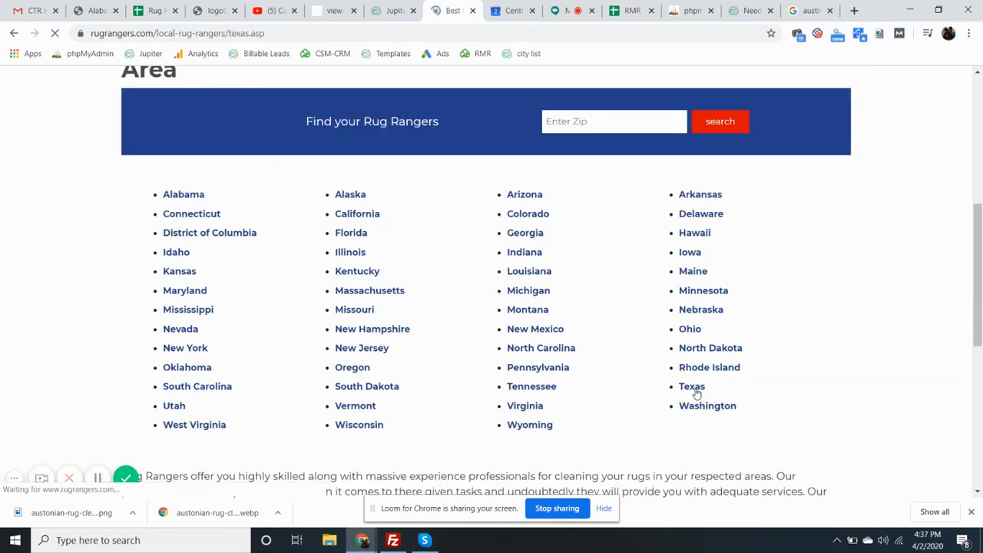
pyautogui.scroll(-5, 690, 384)
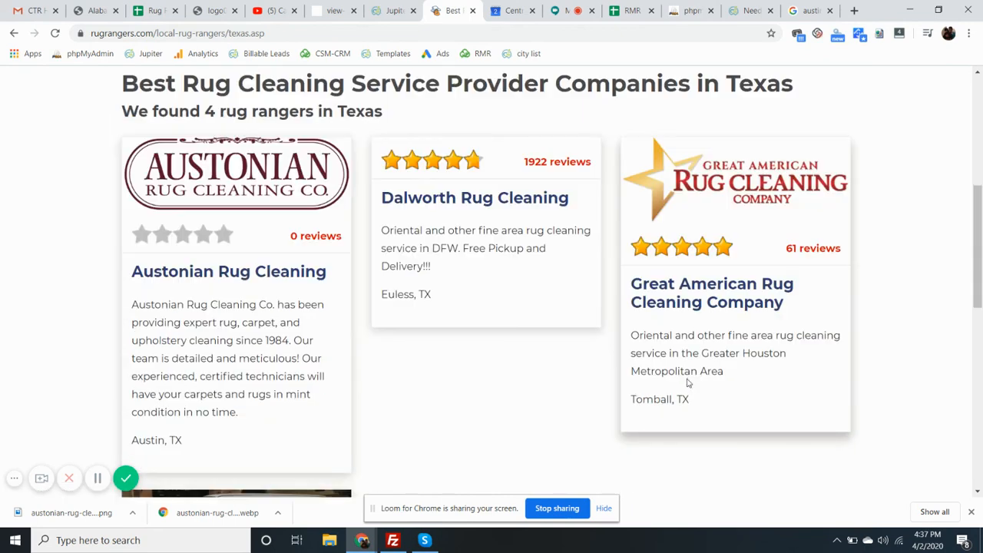
pyautogui.moveTo(687, 400); pyautogui.dragTo(633, 398)
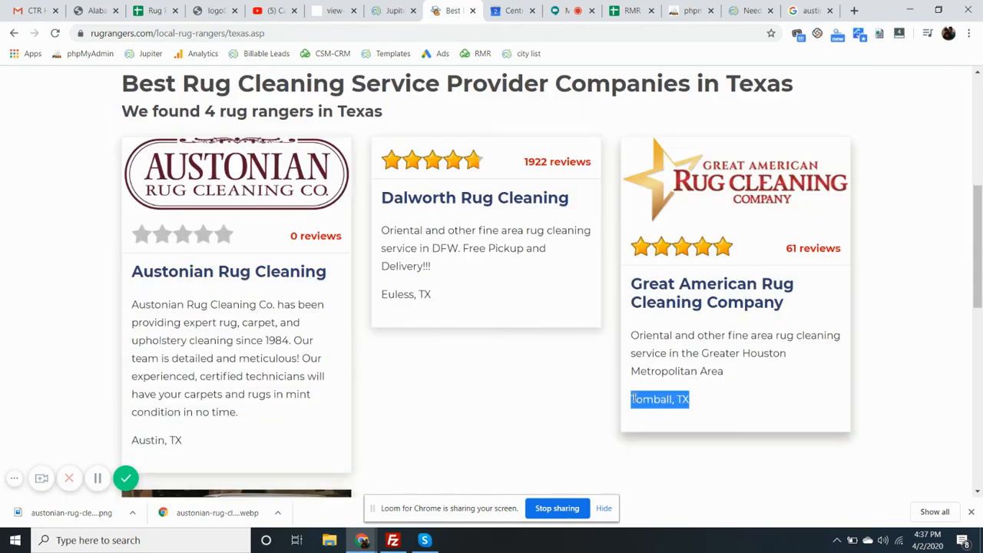
pyautogui.click(718, 416)
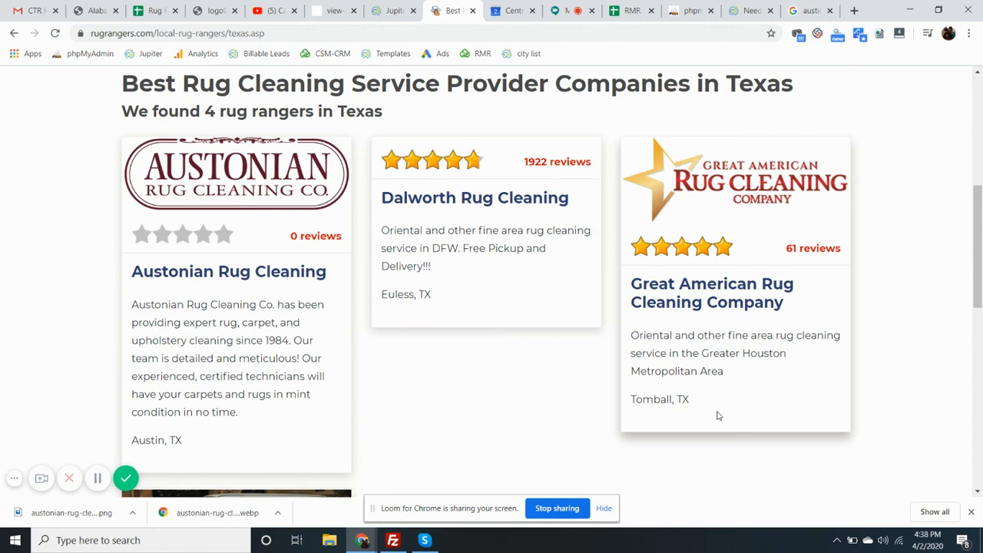